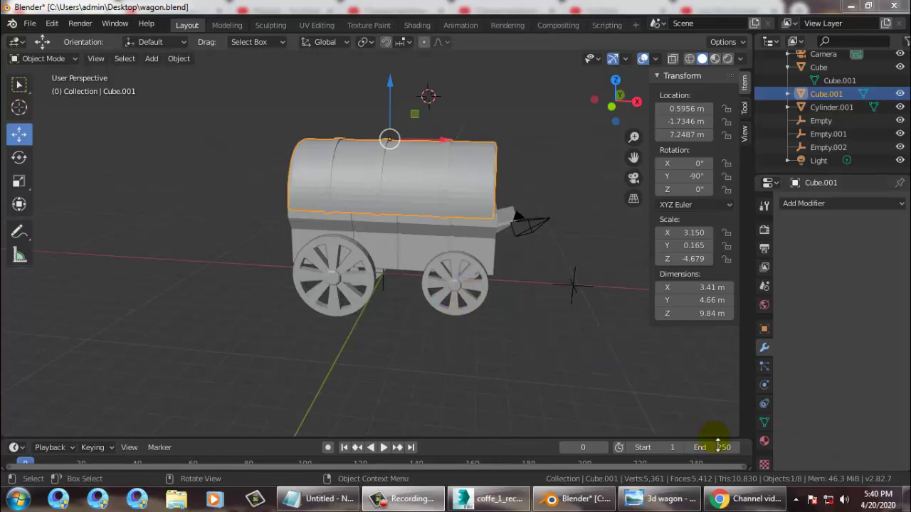
Step: Check the covered wagon reference picture in Windows Photo Viewer, and return to Blender to examine the modelled cover
left_click(654, 502)
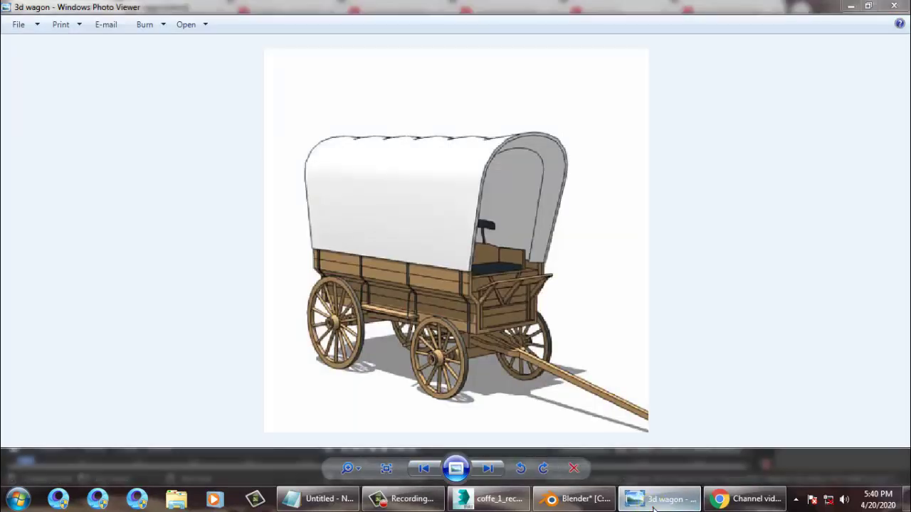
left_click(576, 499)
middle_click_drag(519, 220, 458, 244)
scroll(495, 242, "up", 3)
middle_click_drag(453, 205, 491, 218)
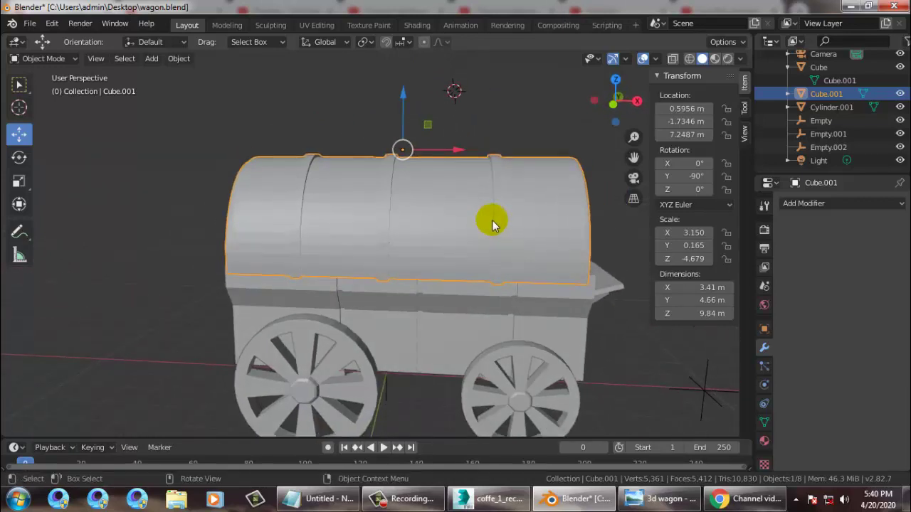
Step: Add a lattice to the scene and lower it about 4.02 m along Z towards the wagon cover
left_click(152, 60)
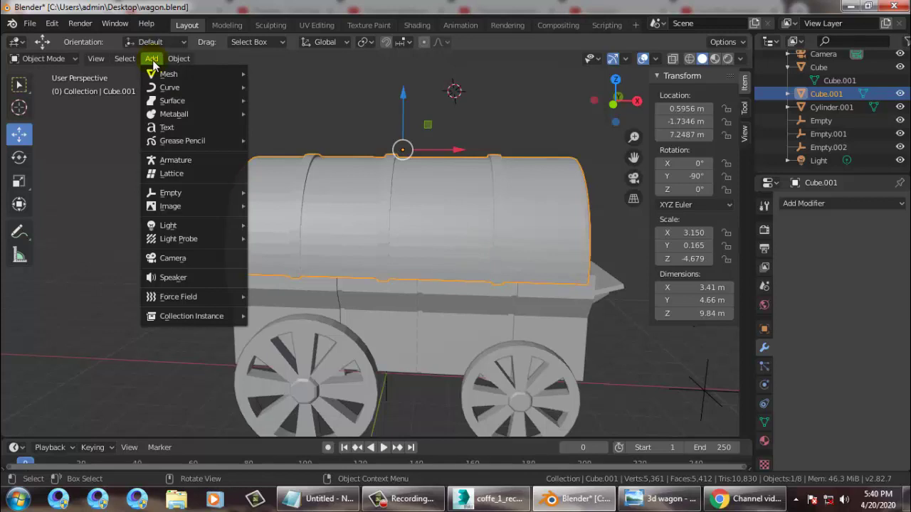
left_click(201, 175)
middle_click_drag(434, 201, 280, 113)
left_click_drag(260, 85, 287, 201)
Step: Move the lattice along Y to about 0.07 m so it sits centred inside the wagon cover
scroll(306, 202, "down", 4)
middle_click_drag(326, 194, 414, 208)
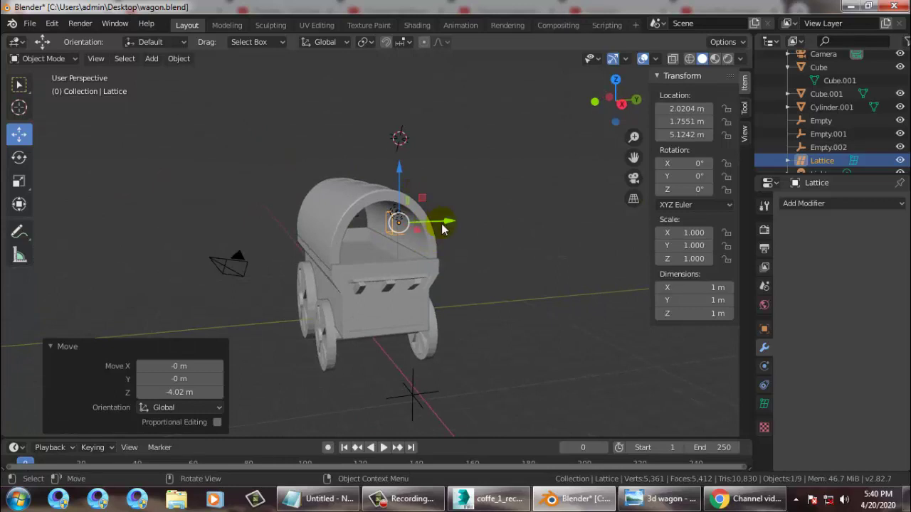
key("g")
key("y")
left_click_drag(411, 240, 412, 240)
middle_click_drag(413, 235, 384, 207)
left_click_drag(386, 218, 382, 218)
left_click(383, 217)
middle_click_drag(309, 200, 425, 203)
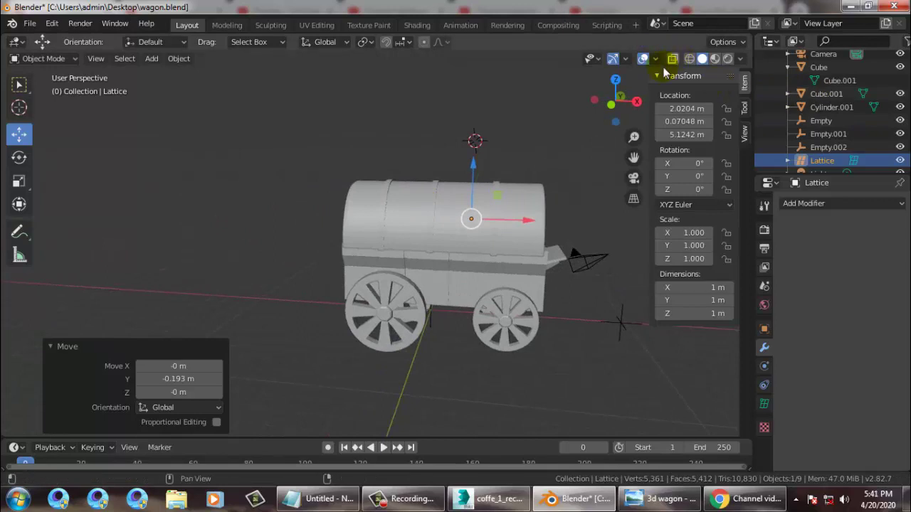
Step: Check the lattice inside the wagon in wireframe shading, and return to solid shading
key("z")
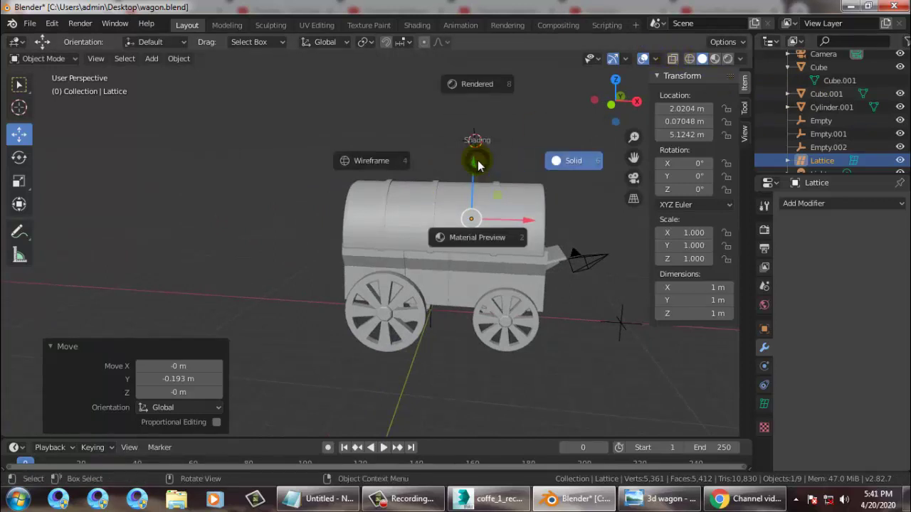
left_click(404, 160)
key("z")
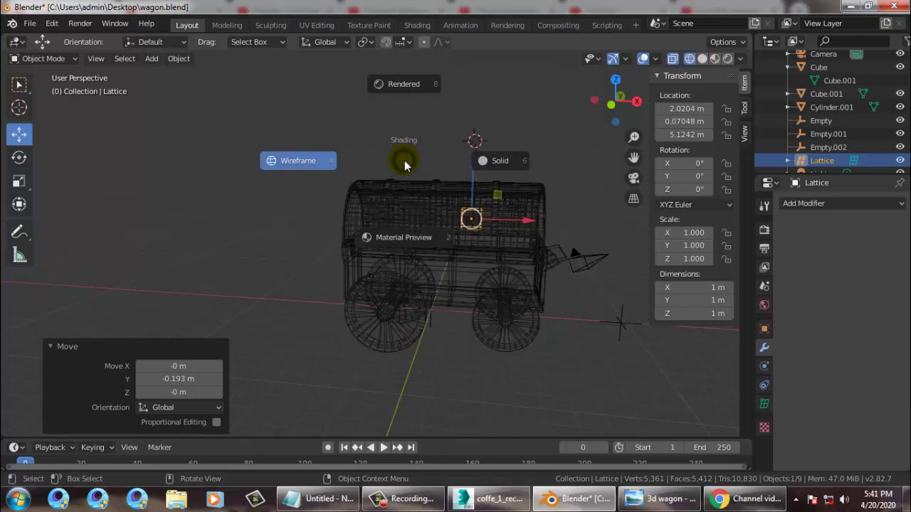
left_click(502, 162)
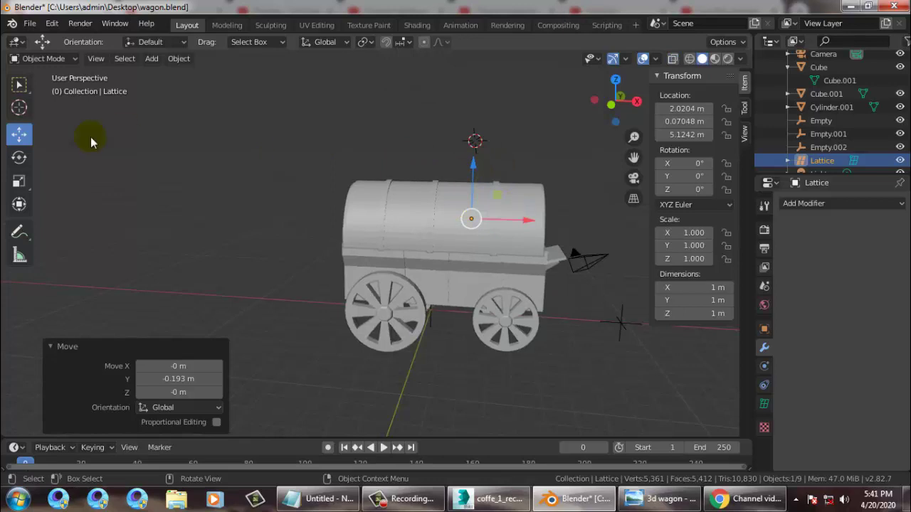
Step: Switch to wireframe shading and stretch the lattice along X to a length of about 8.82 m
left_click(19, 181)
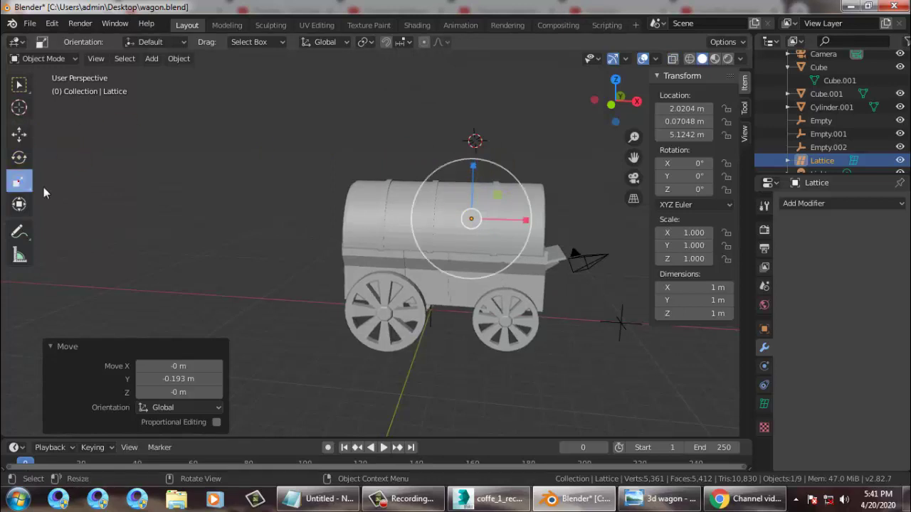
left_click_drag(524, 219, 537, 227)
left_click(542, 227)
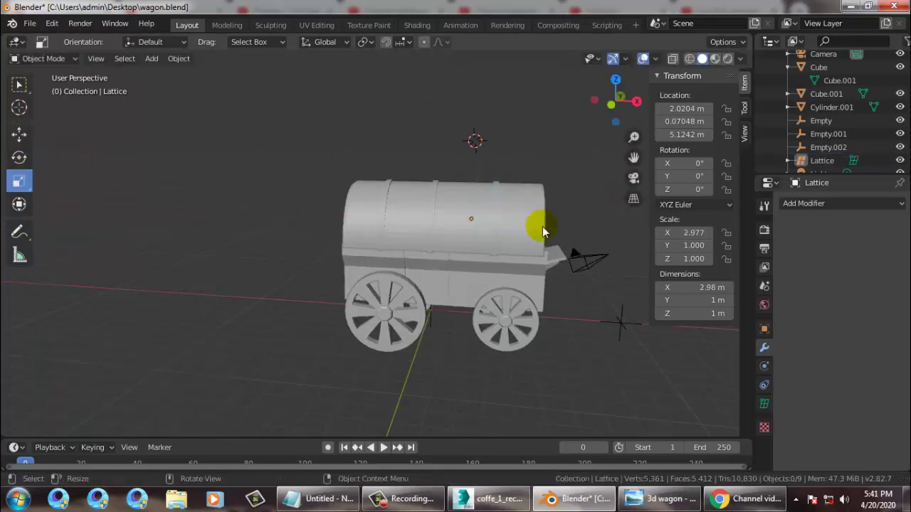
left_click(691, 59)
middle_click_drag(483, 225, 463, 246)
scroll(463, 248, "down", 10)
scroll(461, 247, "up", 8)
left_click(438, 244)
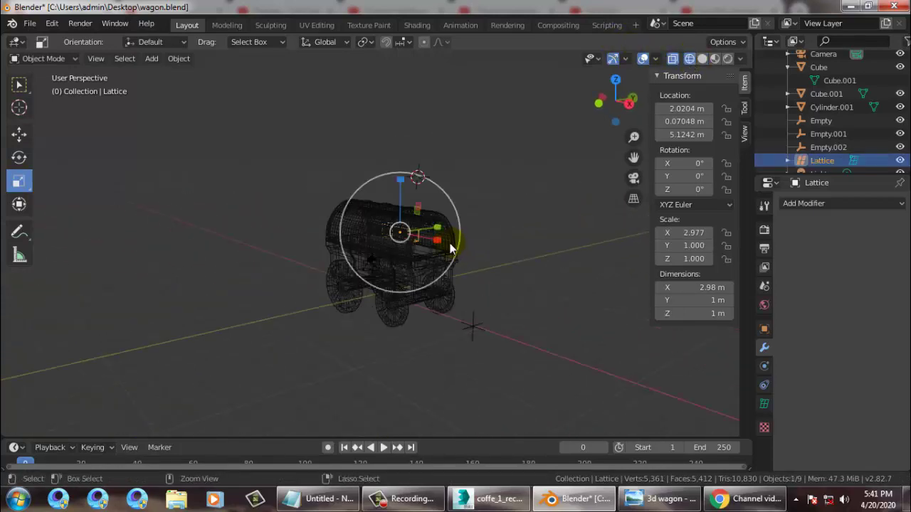
left_click_drag(446, 235, 527, 264)
middle_click_drag(437, 201, 503, 195)
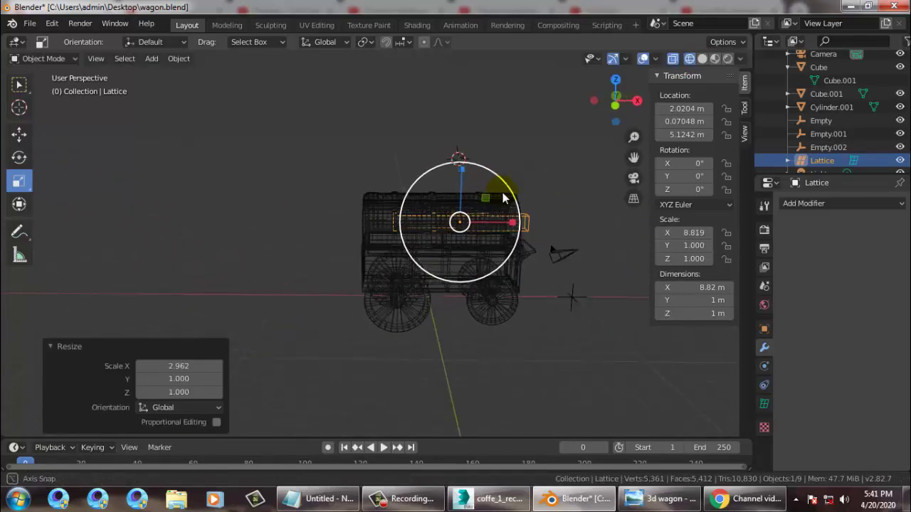
Step: Move the lattice along X to about 0.84 m and stretch it to about 10.4 m so it spans the cover's length
left_click(19, 135)
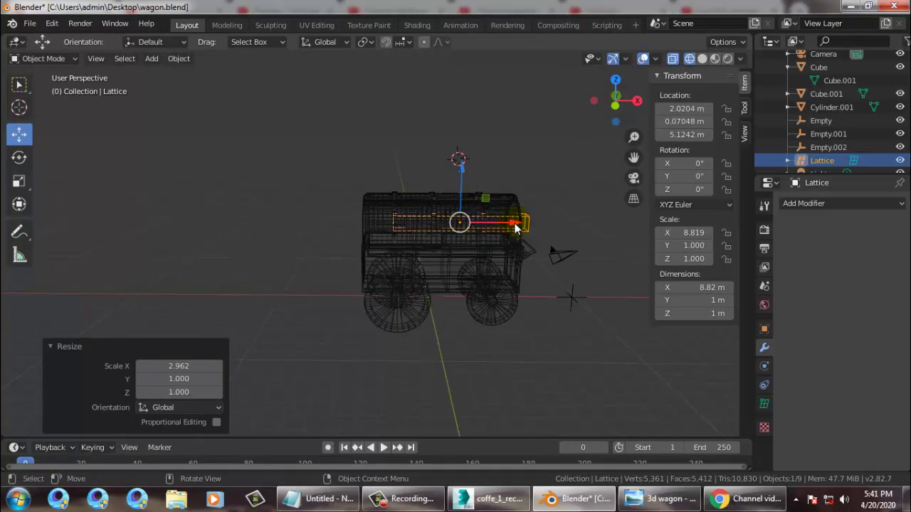
mouse_move(516, 223)
left_mouse_down()
mouse_move(492, 238)
mouse_move(514, 222)
left_mouse_up()
left_click(19, 181)
Step: Scale the lattice to about 4.48 m along Y and 3.19 m along Z to match the cover's width and height
middle_click_drag(413, 171, 573, 165)
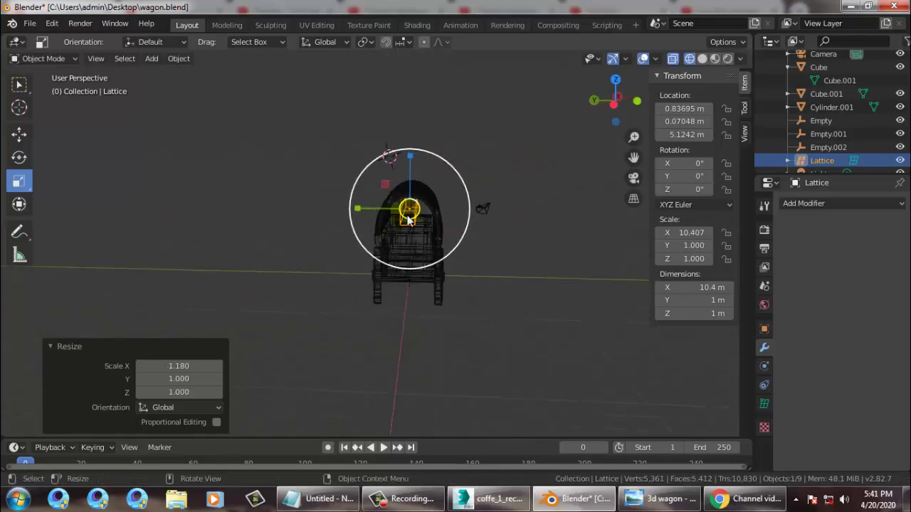
left_click_drag(357, 208, 161, 205)
middle_click_drag(203, 211, 313, 156)
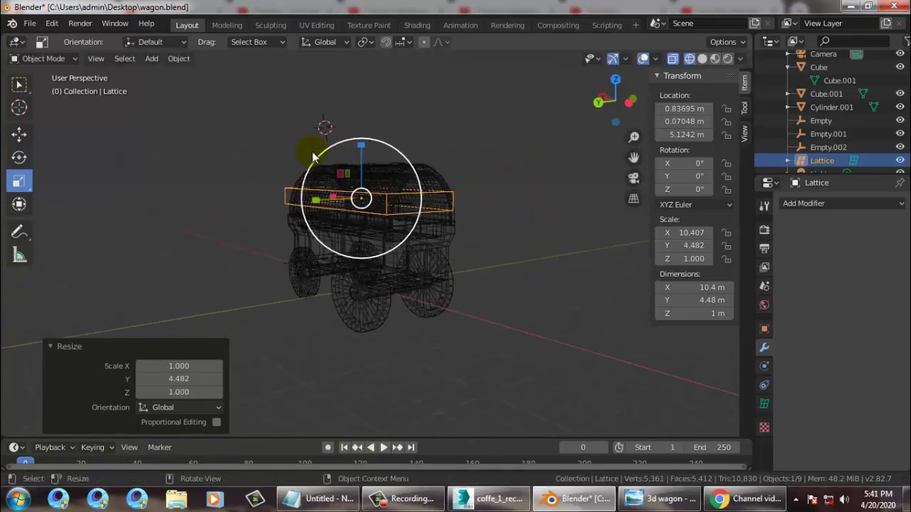
scroll(350, 157, "up", 2)
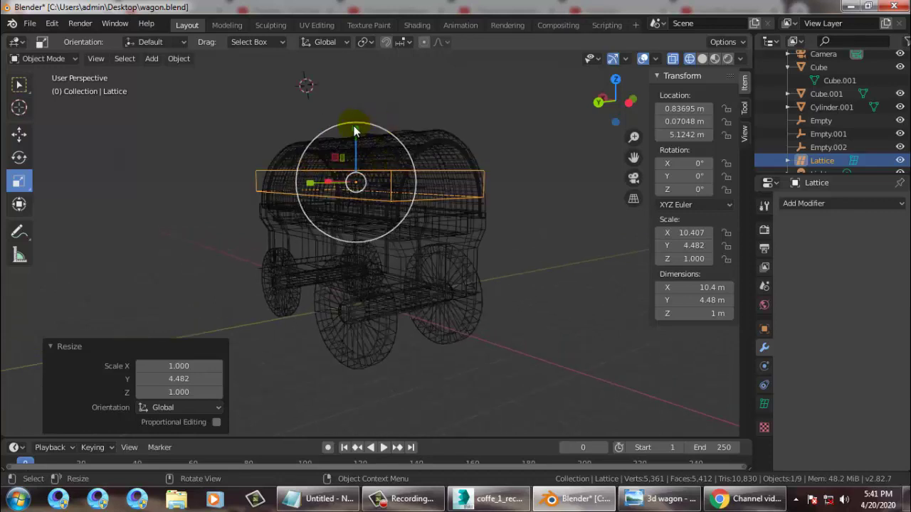
left_click_drag(367, 132, 321, 375)
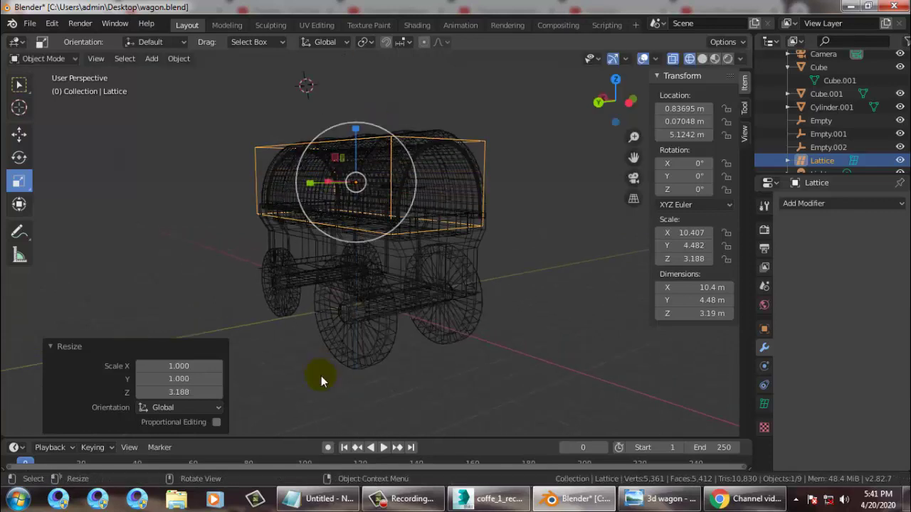
Step: Raise the lattice about 0.43 m to enclose the cover, and return to solid shading
left_click(19, 133)
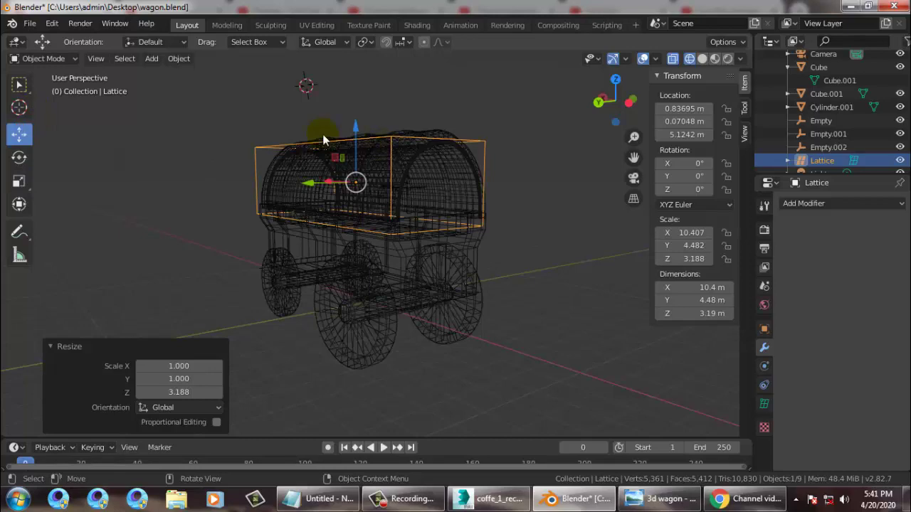
mouse_move(358, 129)
left_mouse_down()
mouse_move(374, 102)
mouse_move(380, 116)
mouse_move(360, 124)
left_mouse_up()
left_click(702, 59)
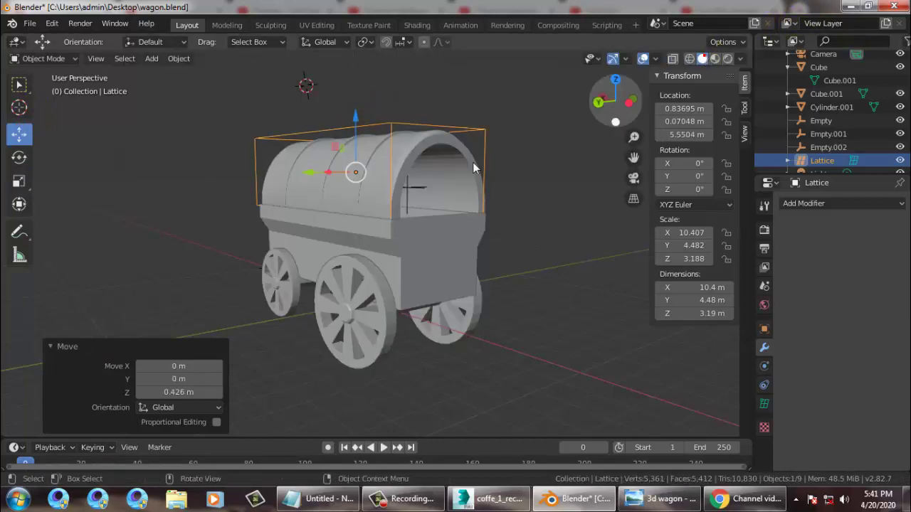
Step: Shift the lattice about -0.22 m along X to centre it lengthwise around the cover
mouse_move(473, 162)
middle_mouse_down()
mouse_move(484, 177)
mouse_move(532, 173)
mouse_move(494, 185)
middle_mouse_up()
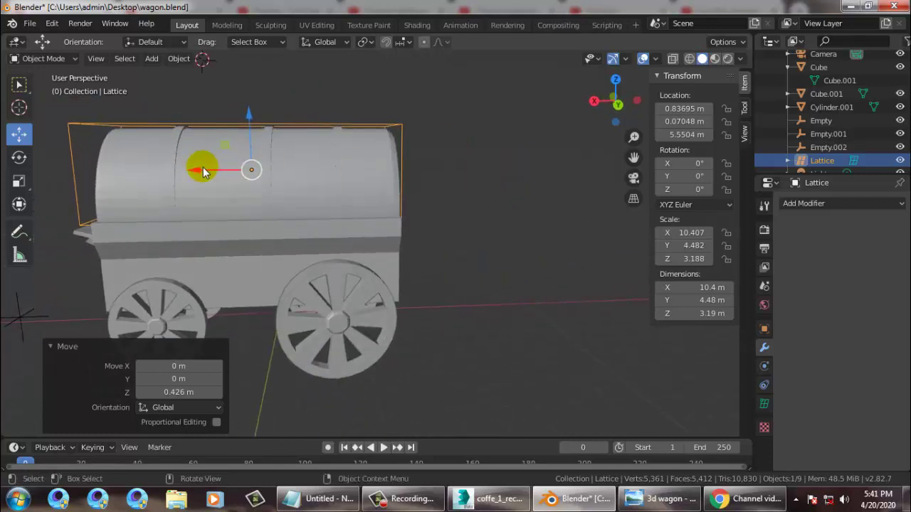
mouse_move(203, 167)
left_mouse_down()
mouse_move(210, 173)
mouse_move(198, 168)
left_mouse_up()
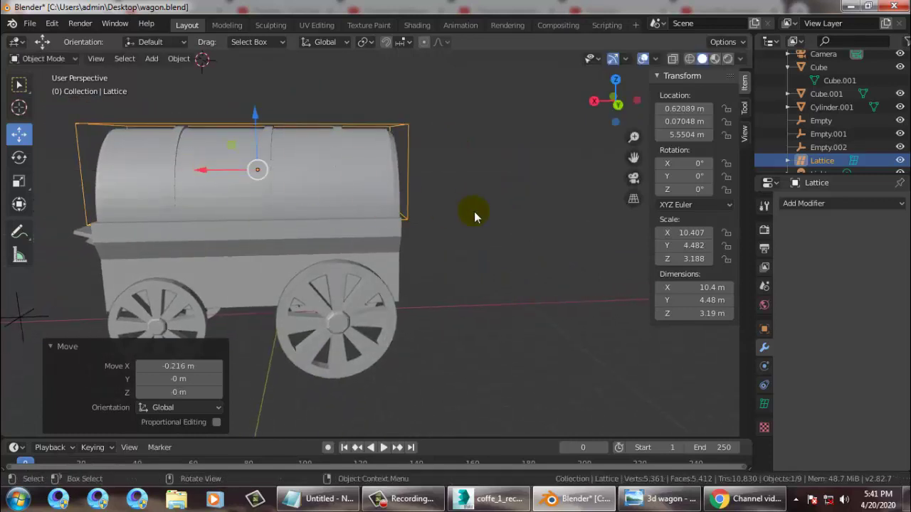
middle_click_drag(474, 212, 411, 213)
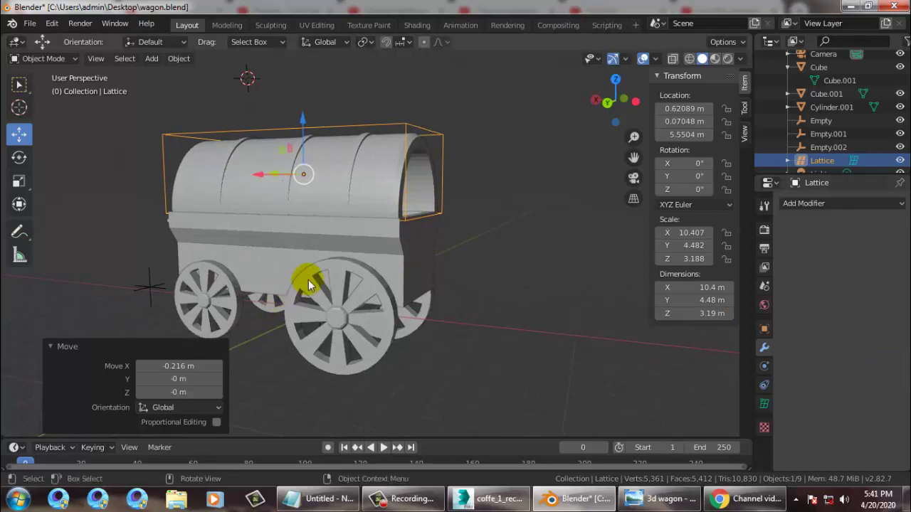
scroll(318, 282, "down", 1)
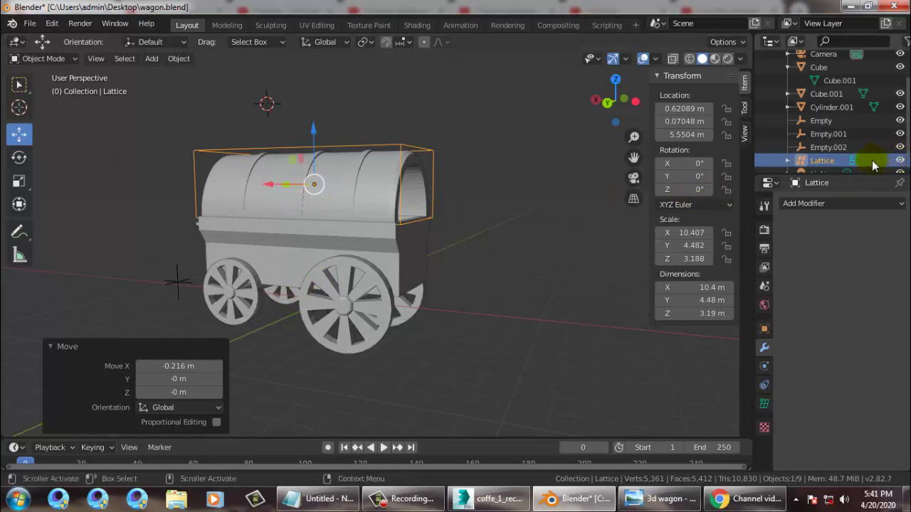
Step: Try to add a Lattice modifier to the lattice object itself and assign its target object
left_click(825, 161)
scroll(386, 261, "down", 2)
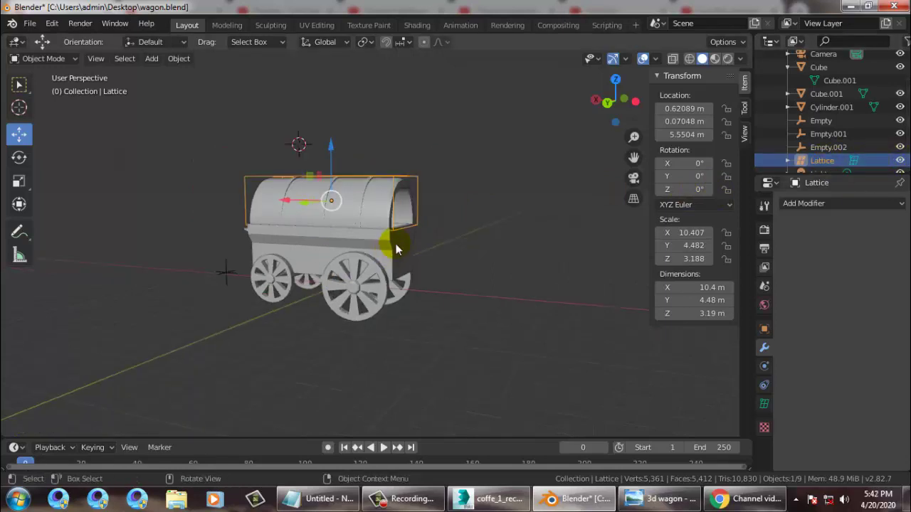
scroll(398, 242, "up", 2)
middle_click_drag(402, 95, 419, 101)
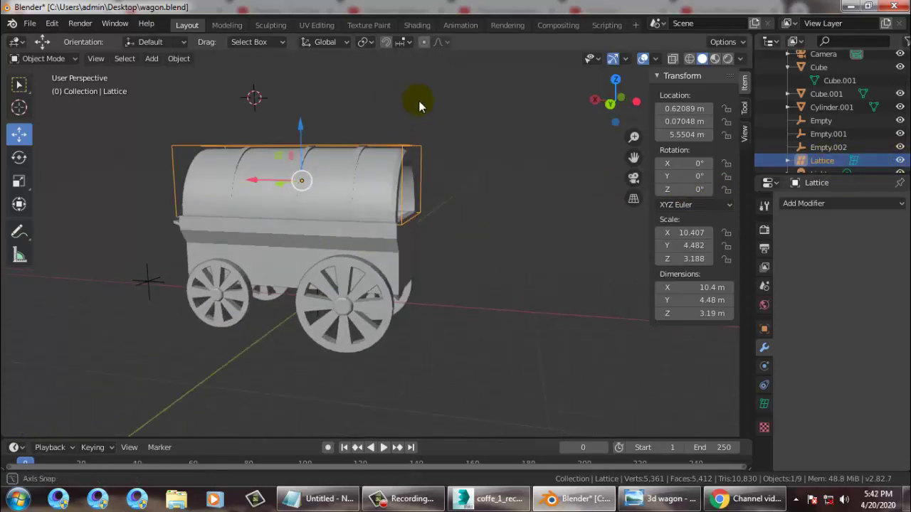
left_click(859, 205)
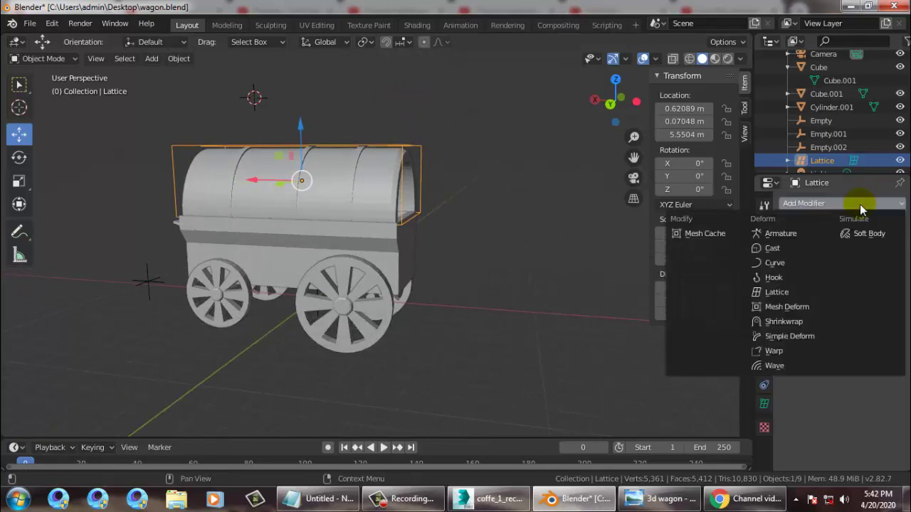
left_click(788, 292)
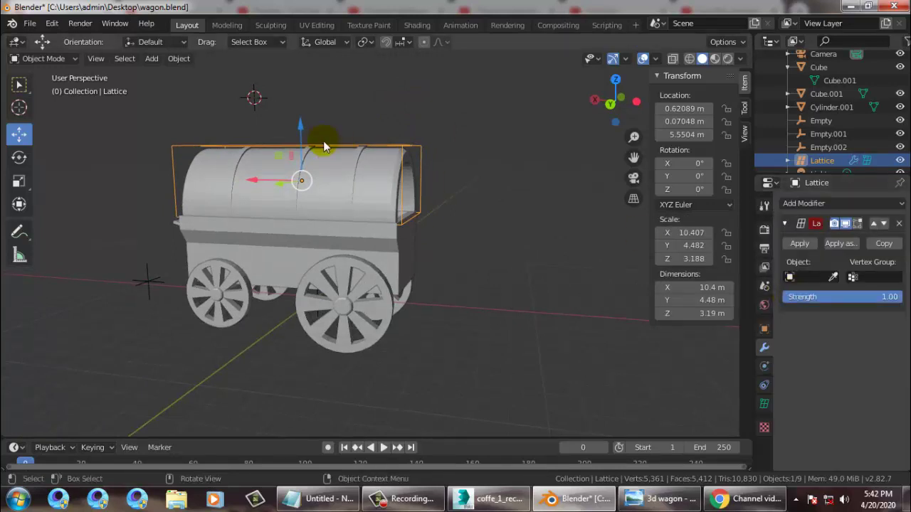
left_click(822, 278)
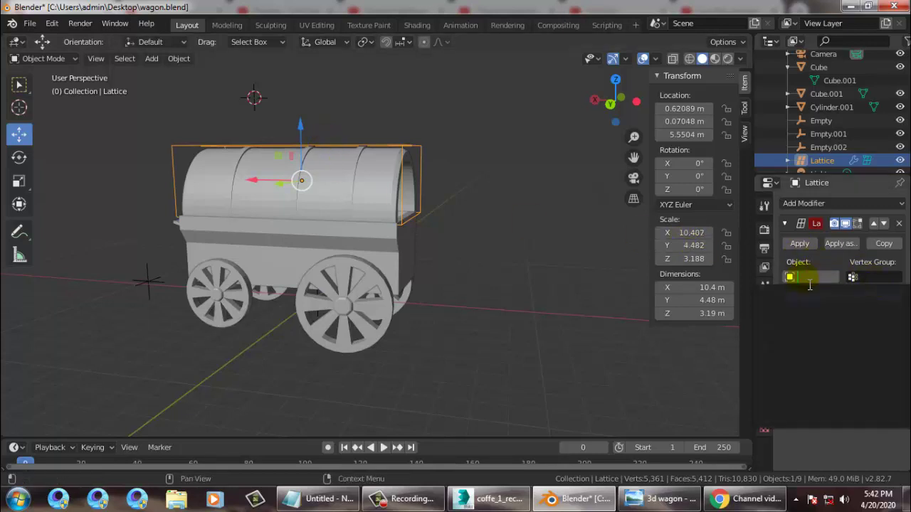
left_click(877, 277)
left_click(876, 278)
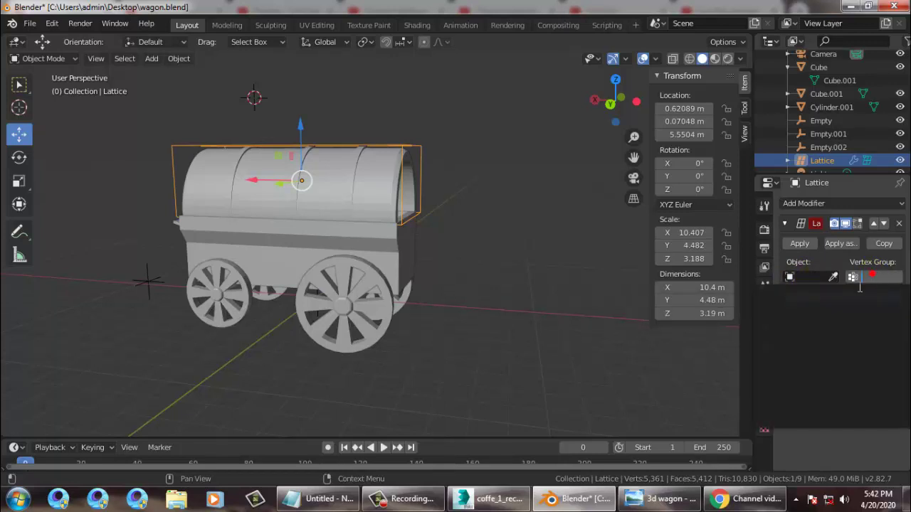
left_click(479, 163)
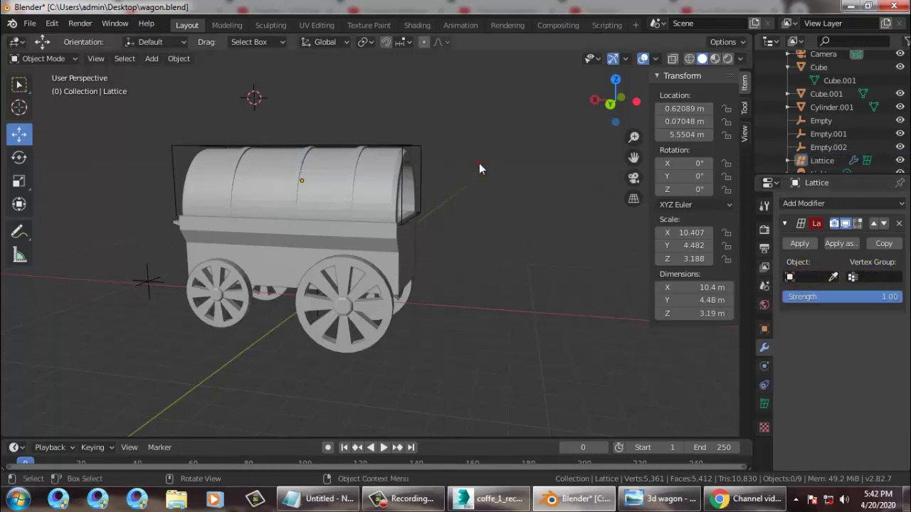
Step: Undo the Lattice modifier added to the lattice object
key("ctrl+z")
key("ctrl+z")
key("ctrl+z")
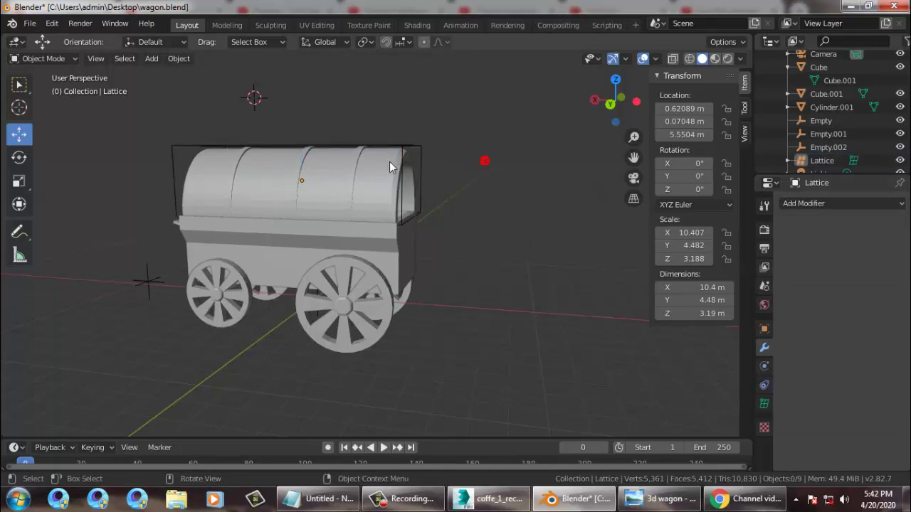
Step: Add a Lattice modifier to the wagon cover with Lattice as its deforming object
left_click(364, 165)
left_click(879, 205)
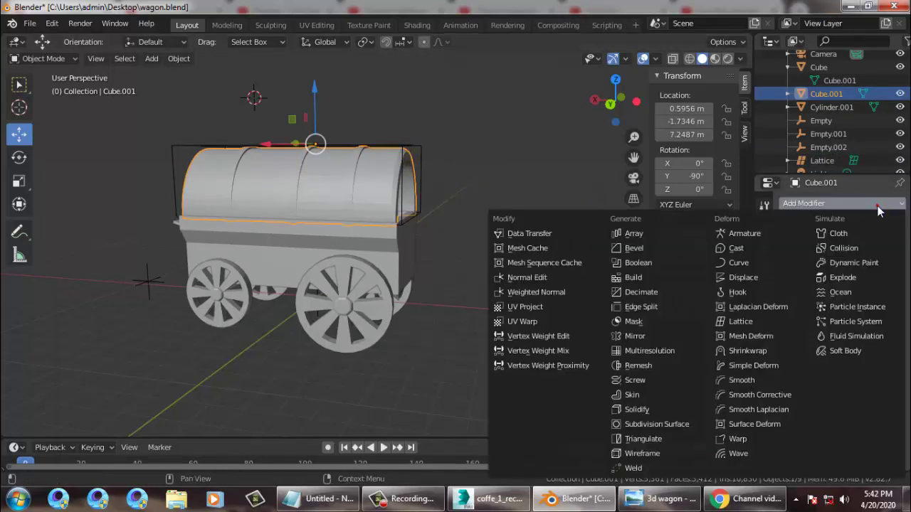
left_click(745, 321)
left_click(810, 278)
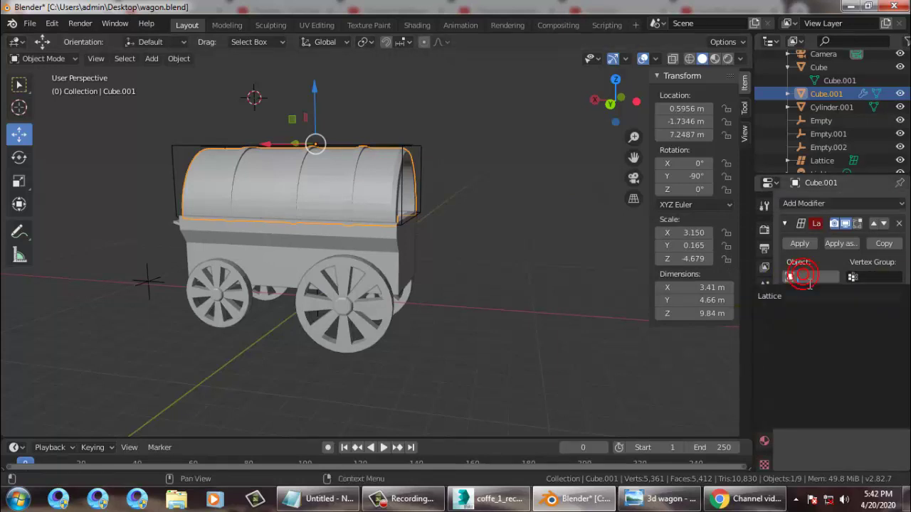
left_click(785, 299)
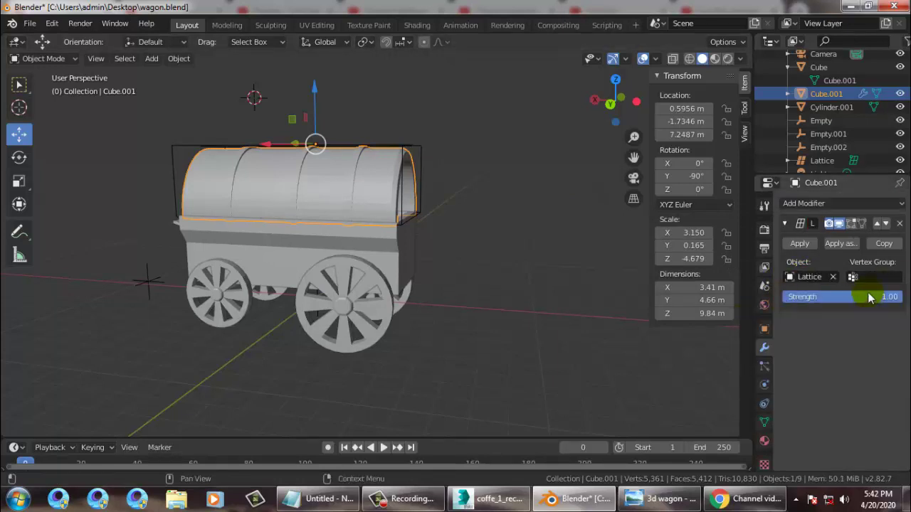
Step: Enter Edit Mode on the lattice around the wagon cover and select its upper far corner point at the -X end
left_click(417, 147)
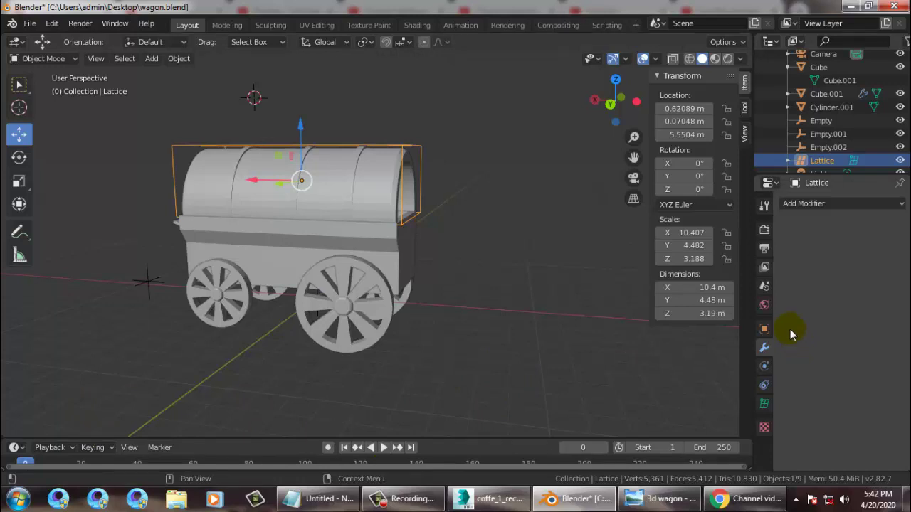
left_click(789, 161)
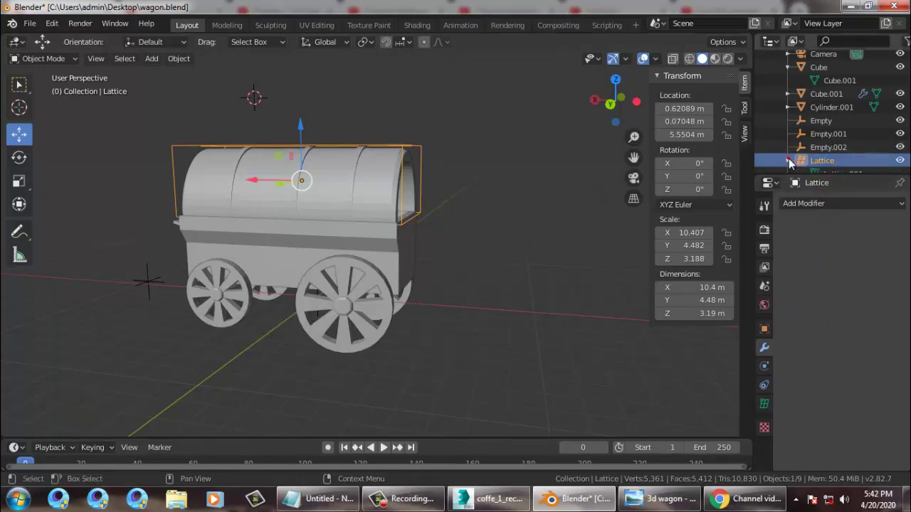
scroll(825, 165, "down", 1)
left_click(834, 149)
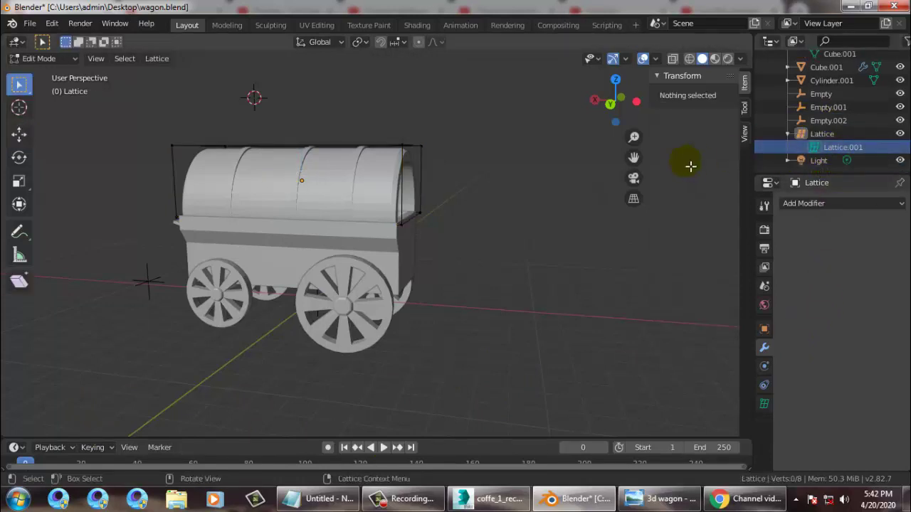
left_click(420, 147)
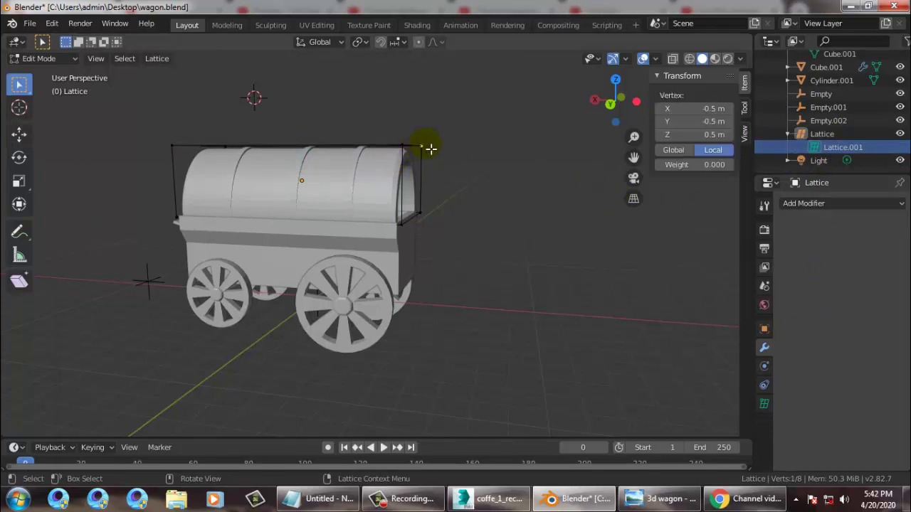
left_click(822, 134)
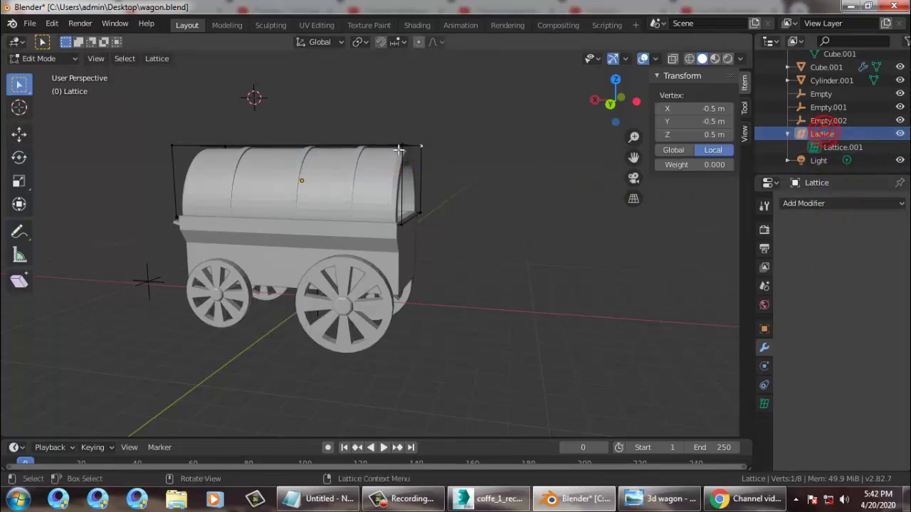
middle_click_drag(514, 170, 507, 187)
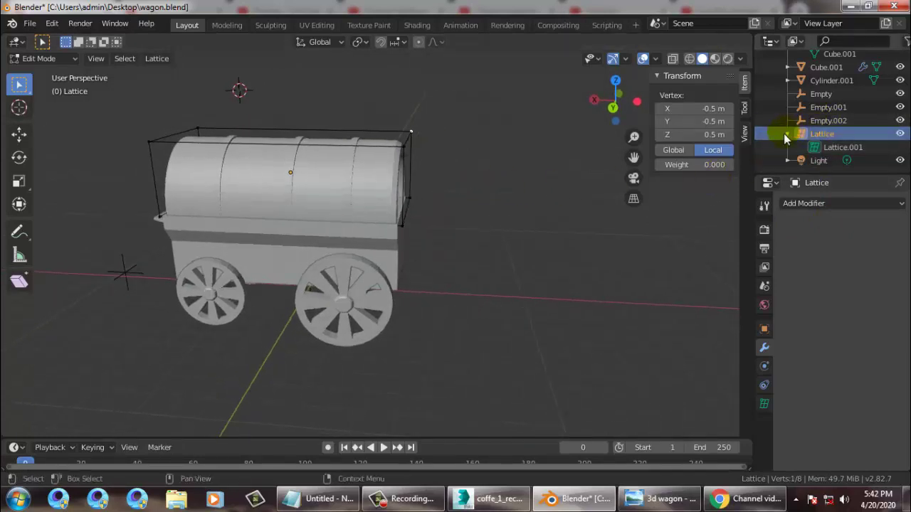
left_click(787, 134)
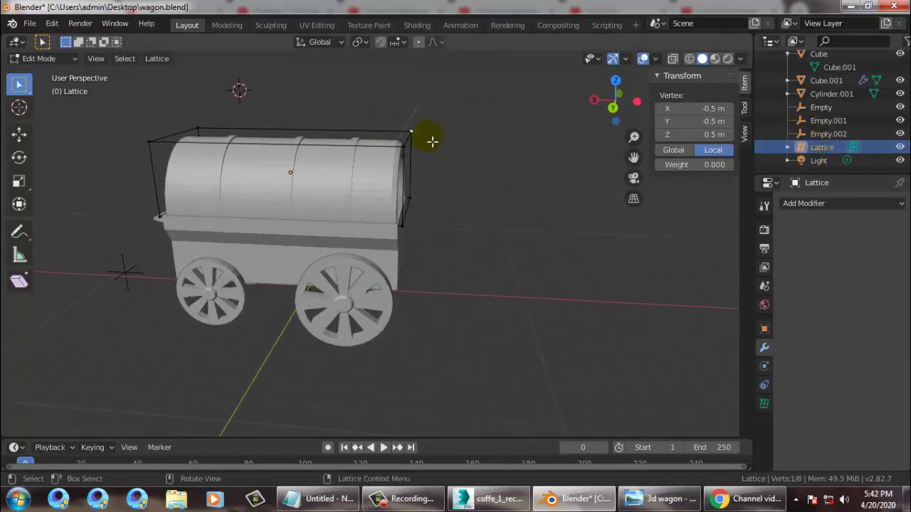
middle_click_drag(432, 141, 444, 113)
middle_click_drag(376, 173, 543, 257, "shift")
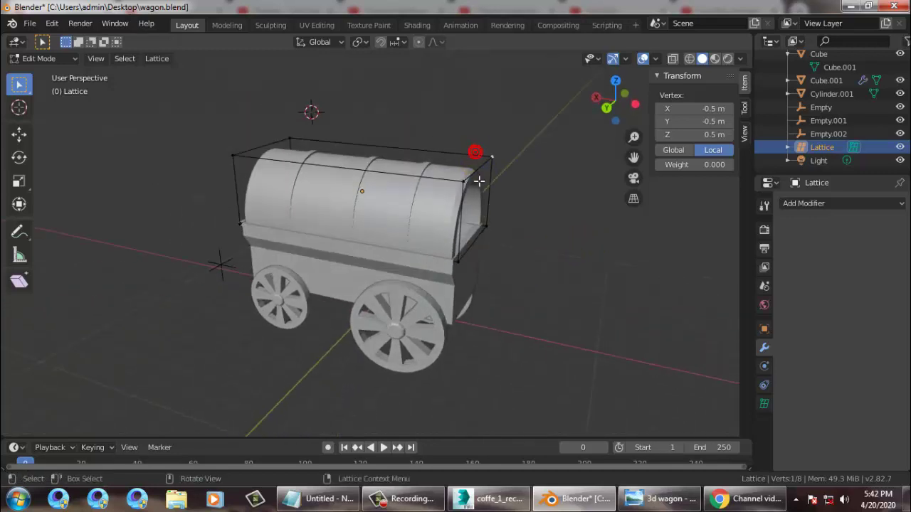
Step: Try raising the lattice's upper far corner point at the -X end about 1.31 m along Z
left_click(18, 134)
left_click(428, 161)
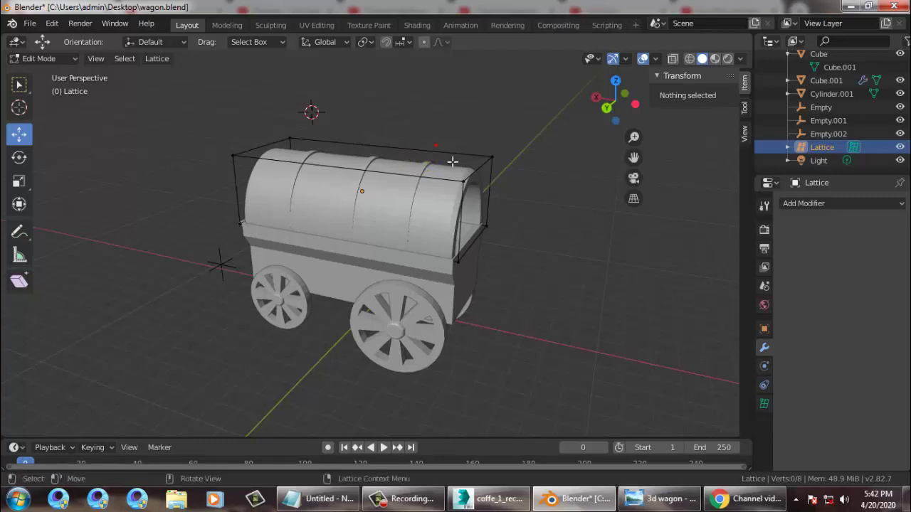
left_click(827, 140)
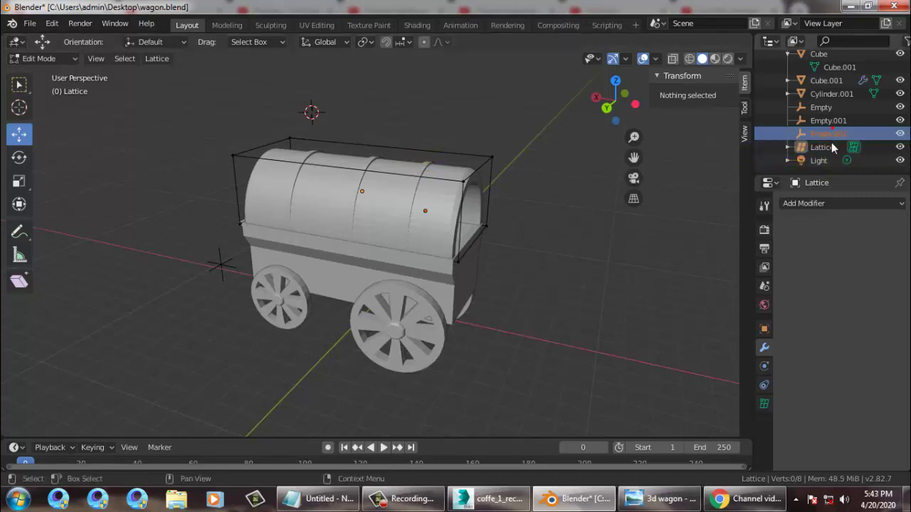
left_click(827, 147)
left_click(478, 156)
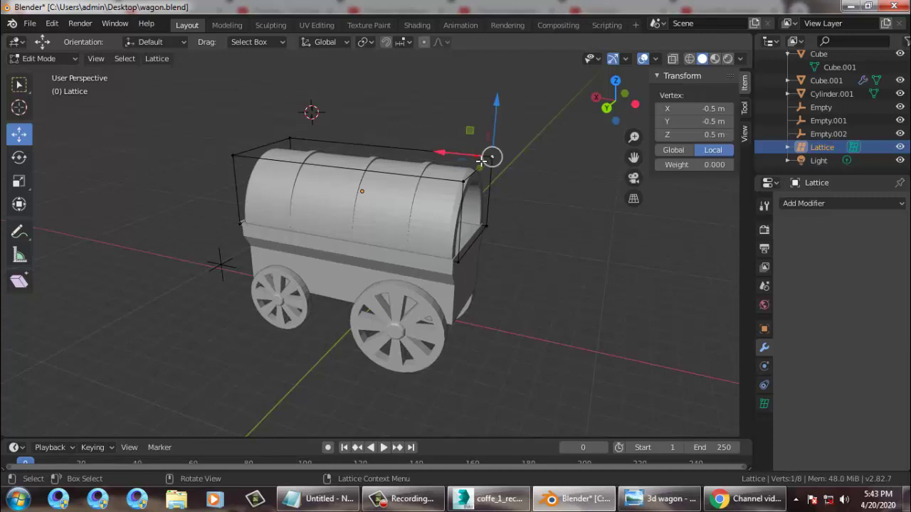
mouse_move(498, 106)
left_mouse_down()
mouse_move(503, 129)
mouse_move(519, 67)
mouse_move(524, 412)
mouse_move(527, 102)
mouse_move(527, 90)
mouse_move(519, 433)
mouse_move(494, 392)
mouse_move(498, 134)
mouse_move(482, 108)
left_mouse_up()
left_click(482, 108)
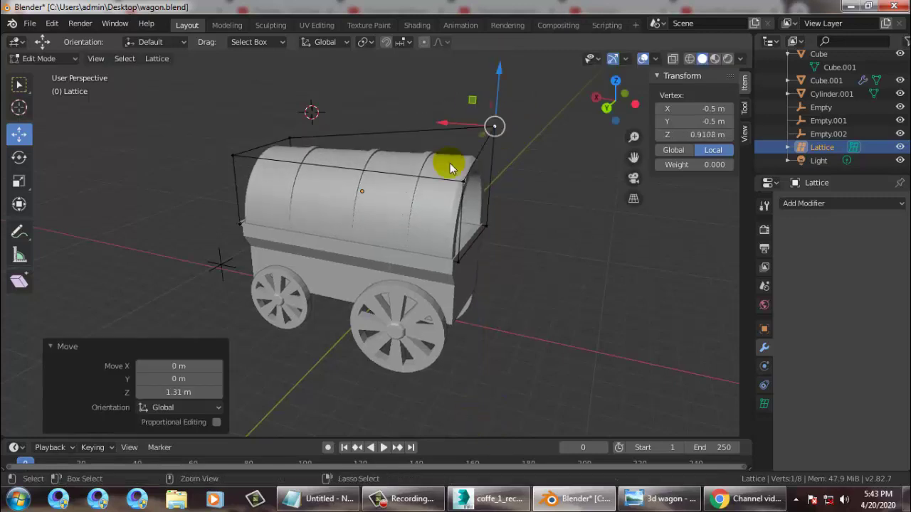
middle_click_drag(443, 166, 379, 179)
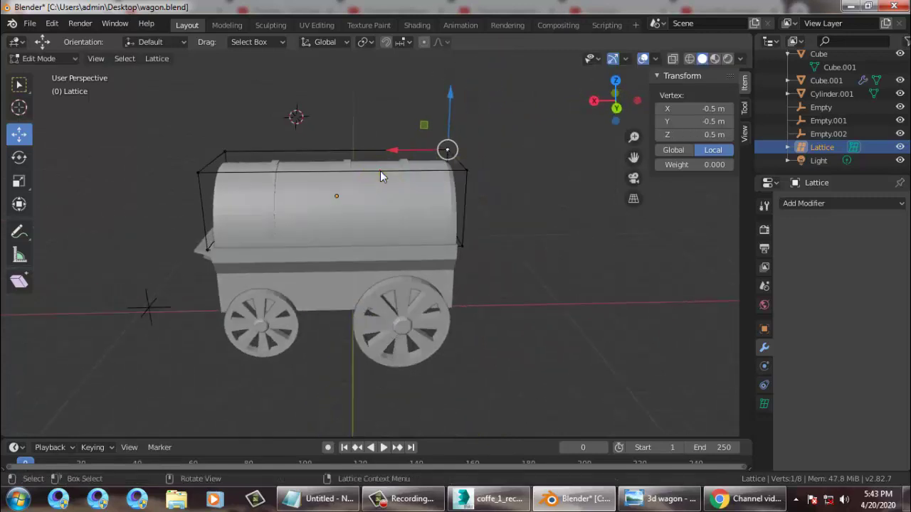
Step: Return the lattice to Object Mode and set its resolution to U 6, V 5 and W 4
left_click(341, 140)
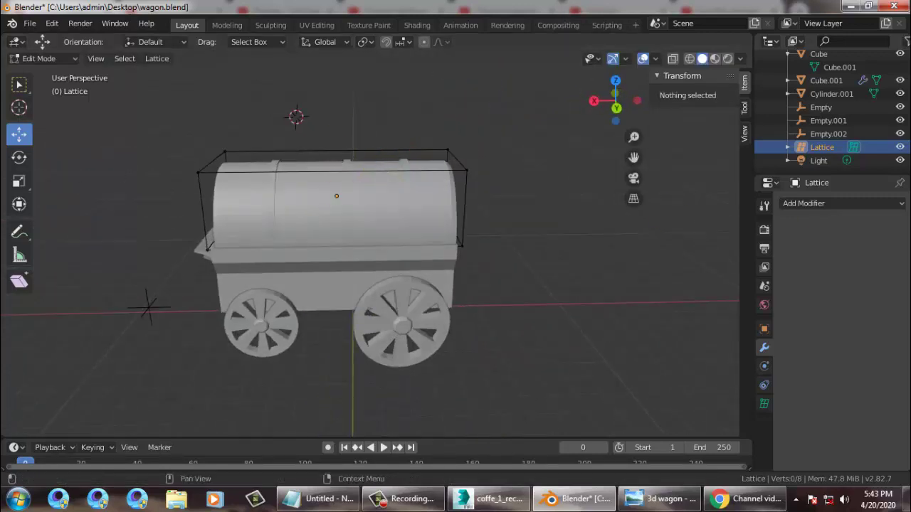
left_click(42, 58)
left_click(44, 69)
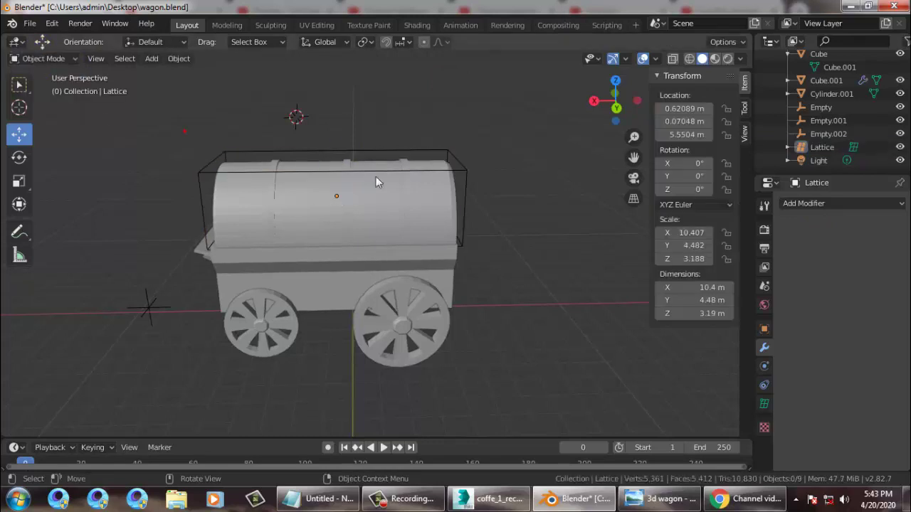
left_click(314, 156)
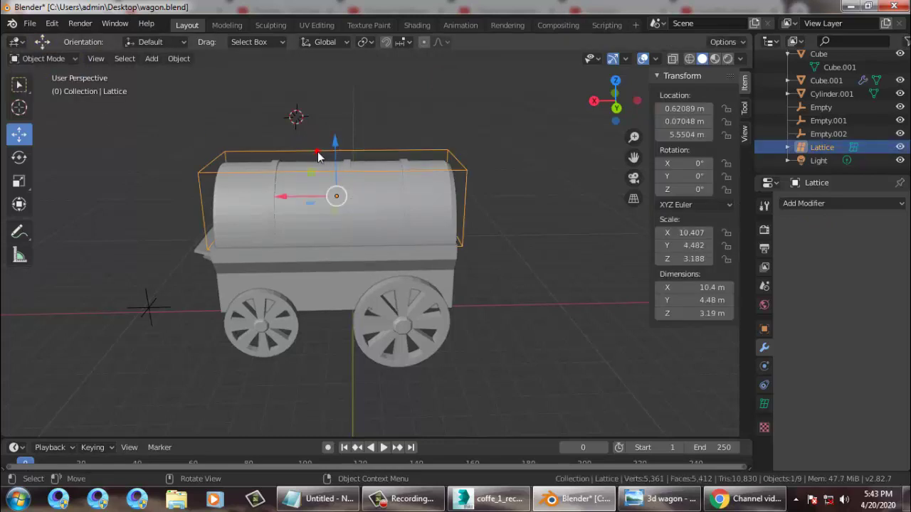
left_click(764, 388)
left_click(766, 403)
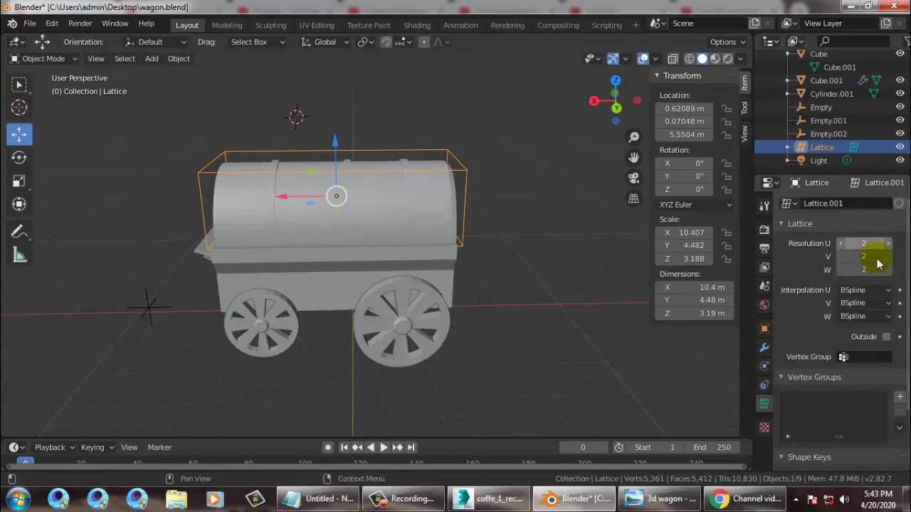
left_click_drag(868, 244, 863, 270)
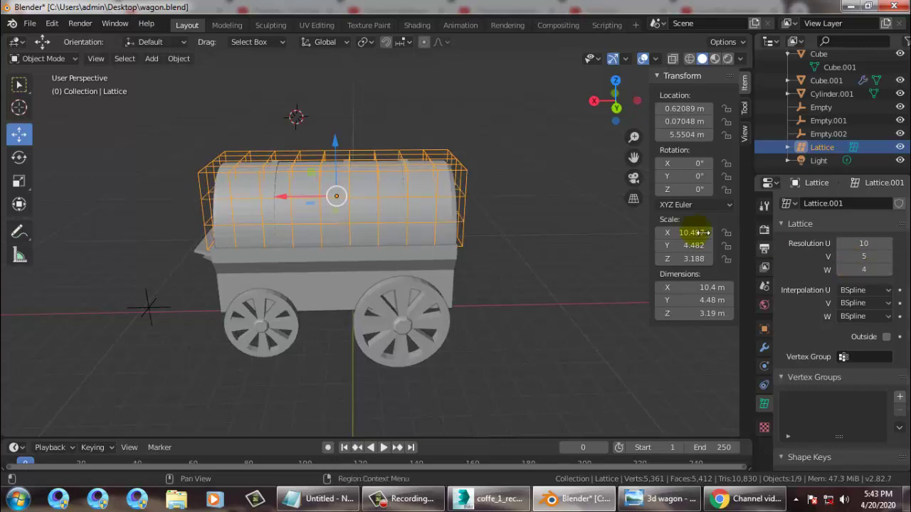
middle_click_drag(570, 200, 557, 197)
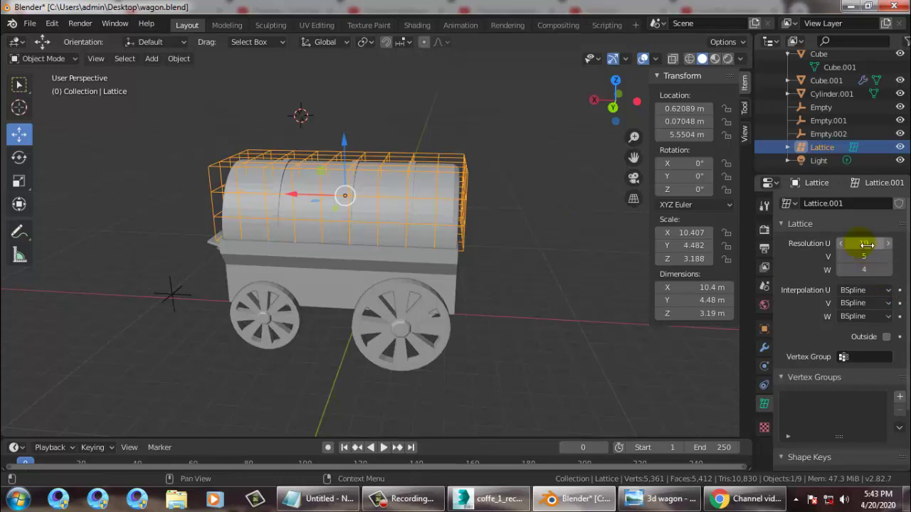
mouse_move(861, 244)
left_mouse_down()
mouse_move(846, 244)
mouse_move(859, 244)
left_mouse_up()
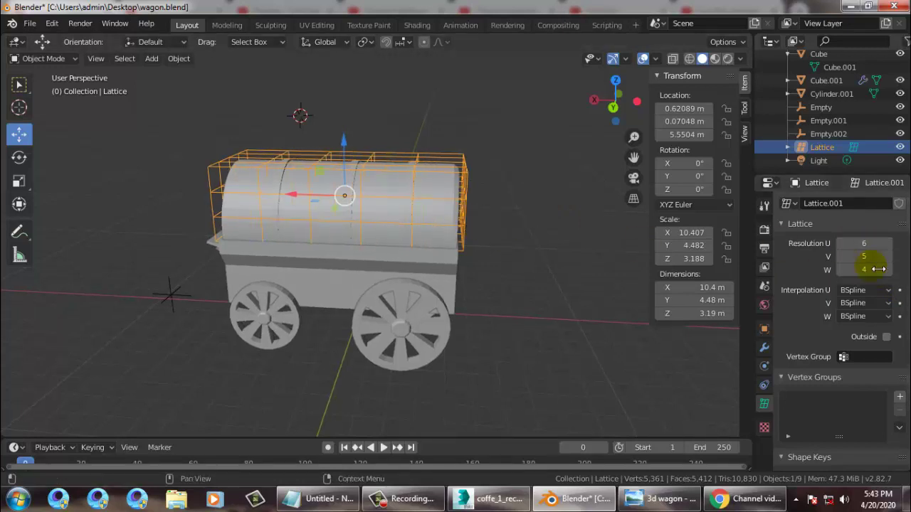
Step: In Edit Mode, raise the lattice's top end rows of points, about 1.03 m at the -X end and 1 m at the +X end
left_click(787, 148)
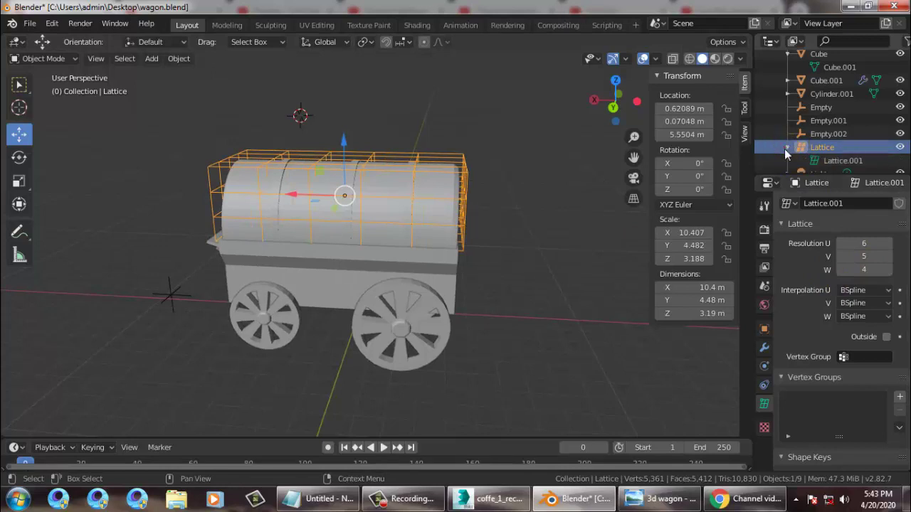
left_click(837, 161)
middle_click_drag(284, 122, 306, 101)
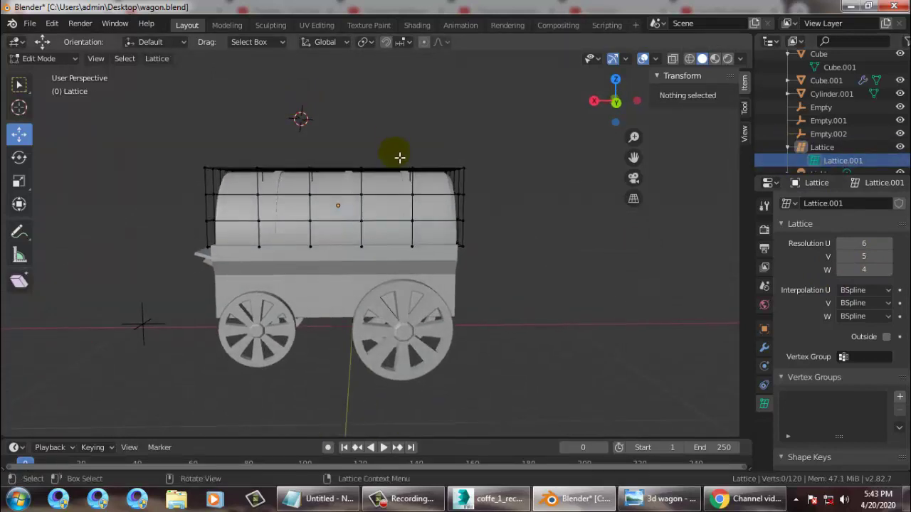
left_click_drag(395, 153, 427, 185)
middle_click_drag(426, 181, 413, 158)
mouse_move(415, 118)
left_mouse_down()
mouse_move(416, 93)
mouse_move(423, 125)
mouse_move(488, 179)
left_mouse_up()
left_click(666, 501)
left_click(668, 502)
left_click_drag(466, 126, 473, 106)
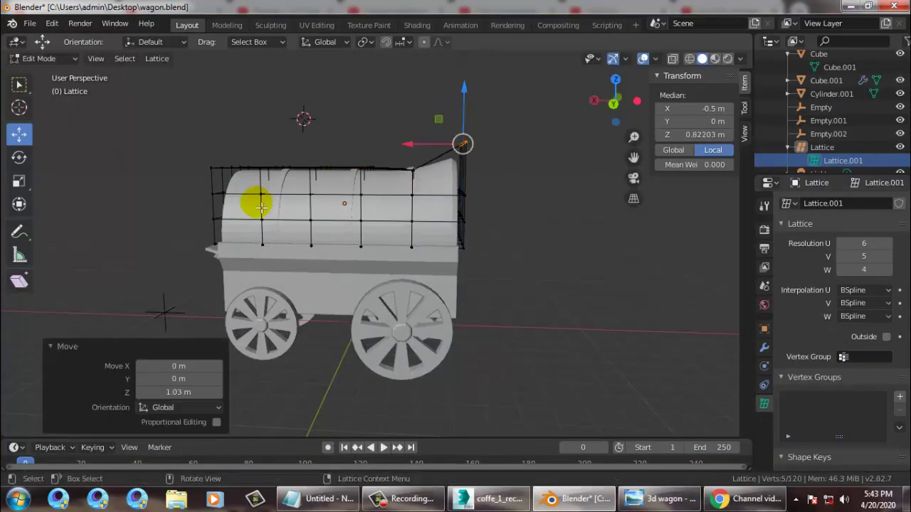
middle_click_drag(225, 184, 247, 176)
left_click_drag(179, 133, 195, 101)
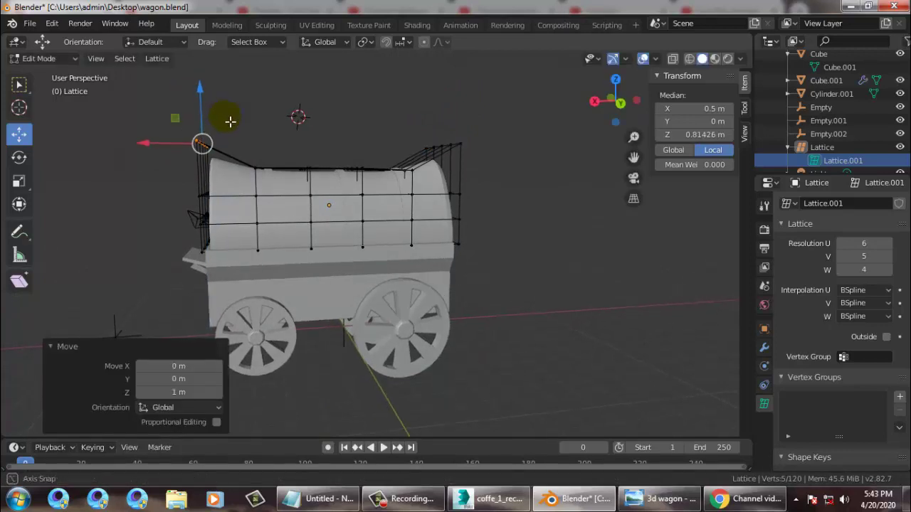
Step: Raise two inner top rows of lattice points slightly, the one next to the +X end by about 0.314 m
middle_click_drag(270, 179, 315, 159)
left_click_drag(345, 141, 367, 125)
middle_click_drag(367, 125, 312, 157)
left_click(262, 145)
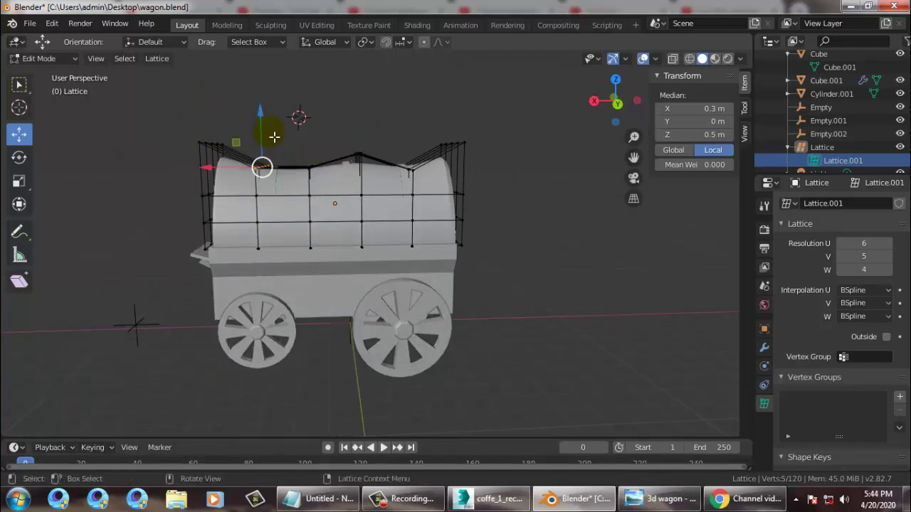
left_click_drag(262, 126, 260, 117)
Step: In the left orthographic view, shift the lower middle row's two point columns on the +Y side slightly inward
middle_click_drag(331, 126, 430, 267)
middle_click_drag(536, 264, 531, 268, "alt")
scroll(433, 193, "up", 4)
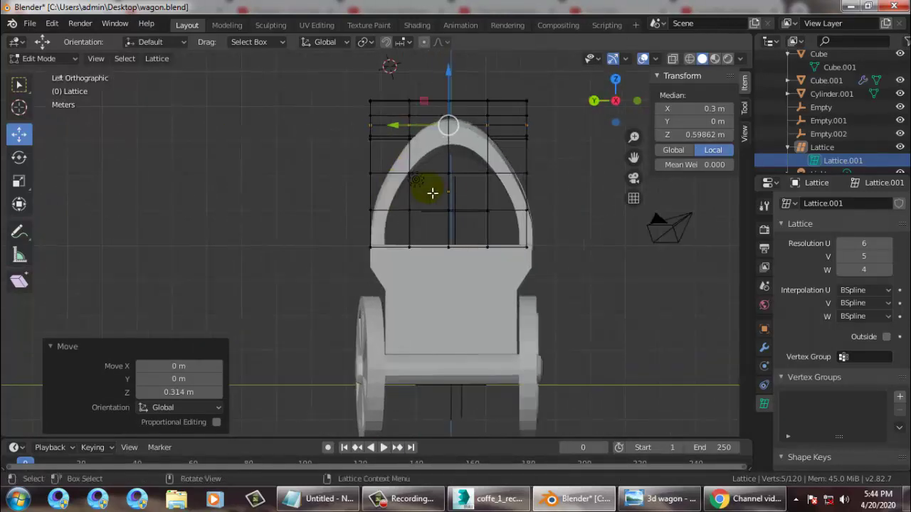
left_click_drag(397, 162, 398, 162)
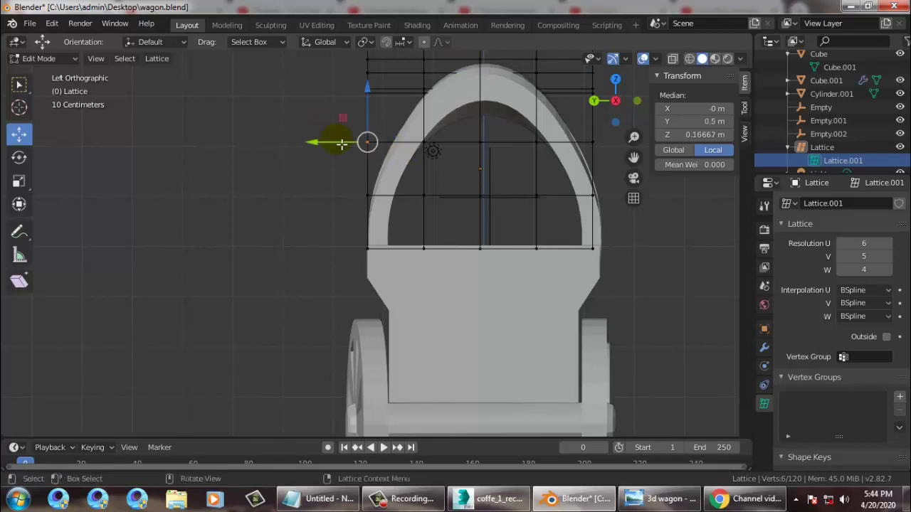
left_click_drag(315, 142, 427, 199)
key("ctrl+z")
mouse_move(345, 200)
left_mouse_down()
mouse_move(331, 200)
mouse_move(354, 197)
left_mouse_up()
Step: Move the upper middle row's +Y side points about 0.133 m outward and both middle rows' -Y side points about -0.04 m along Y
left_click_drag(329, 128, 430, 158)
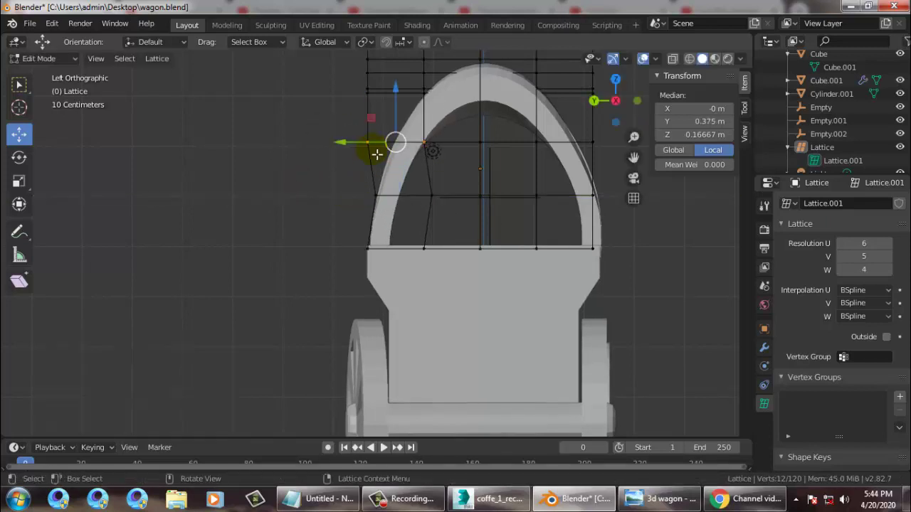
left_click_drag(355, 150, 348, 147)
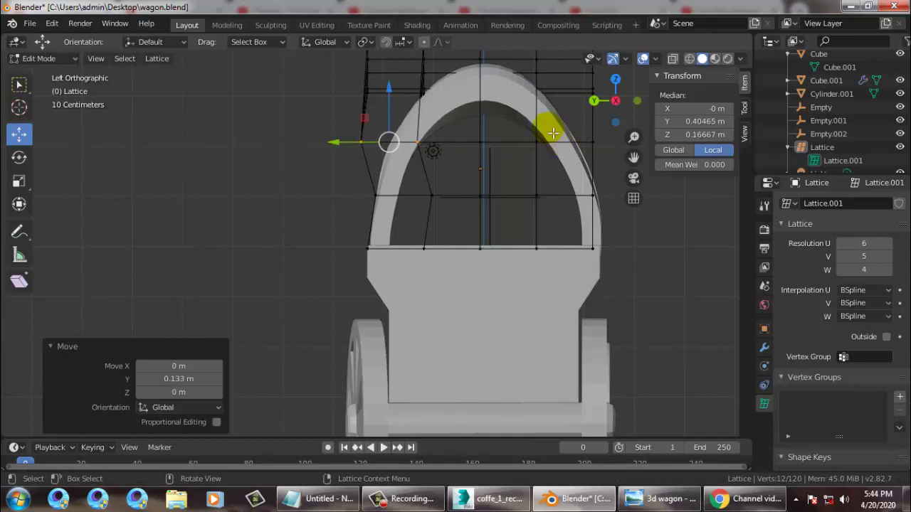
left_click_drag(553, 133, 618, 194)
left_click_drag(526, 176, 511, 213)
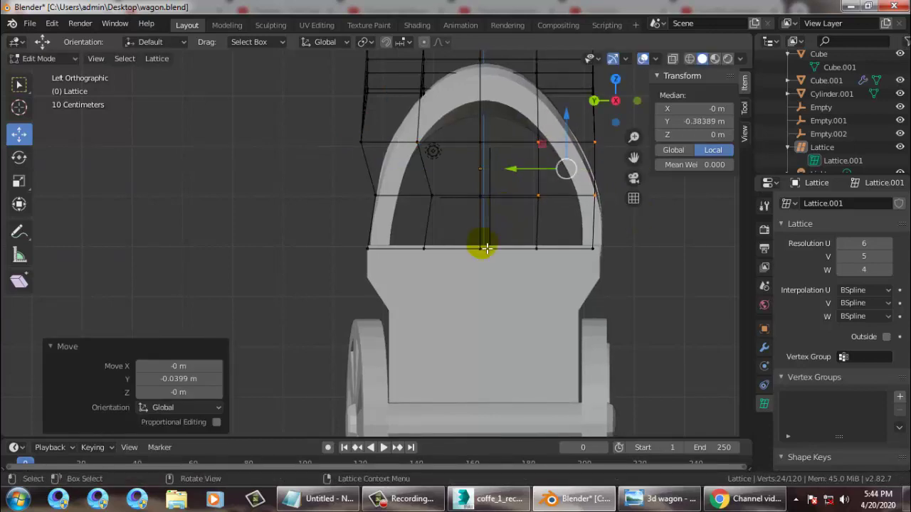
Step: Examine the deformed cover from several sides, compare it with the reference picture, and deselect the lattice points
middle_click_drag(487, 248, 456, 243)
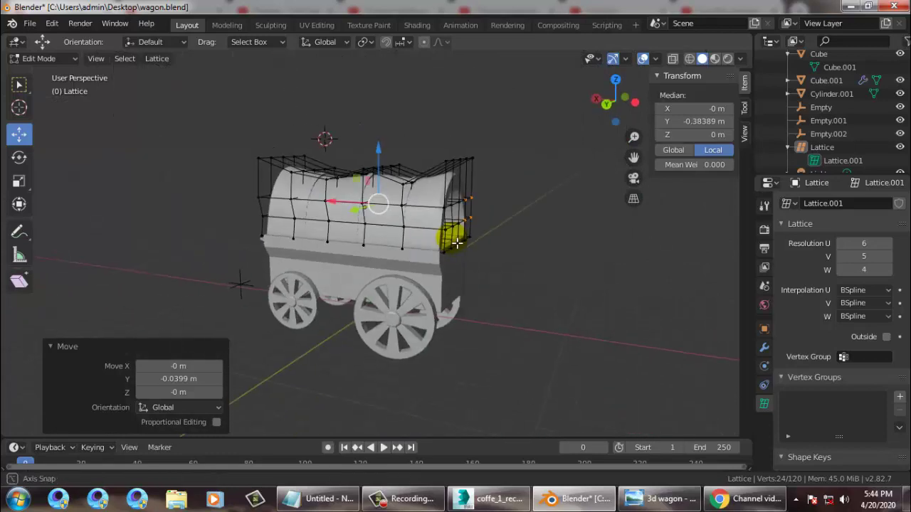
middle_click_drag(199, 271, 518, 264)
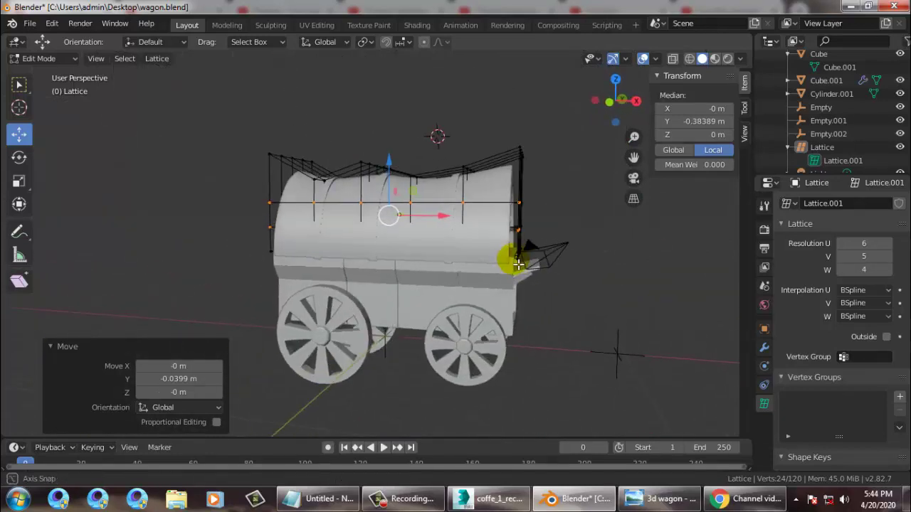
left_click(644, 503)
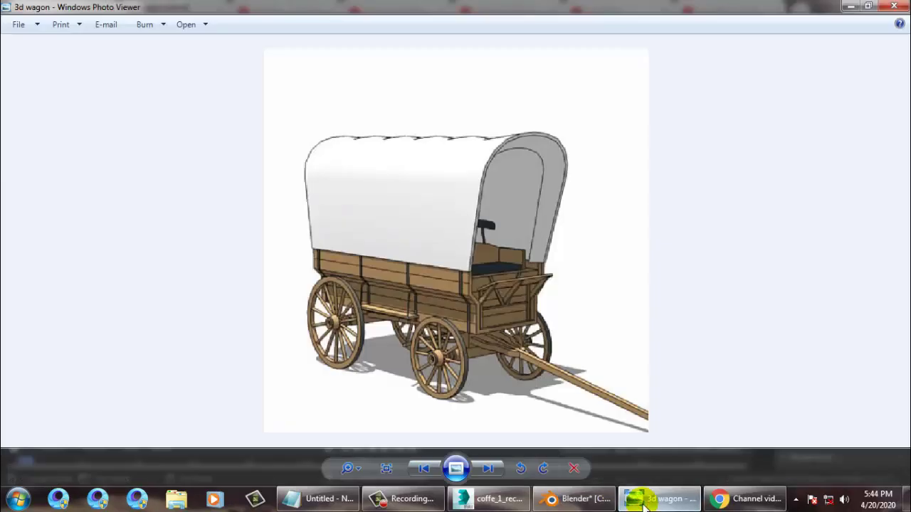
left_click(644, 502)
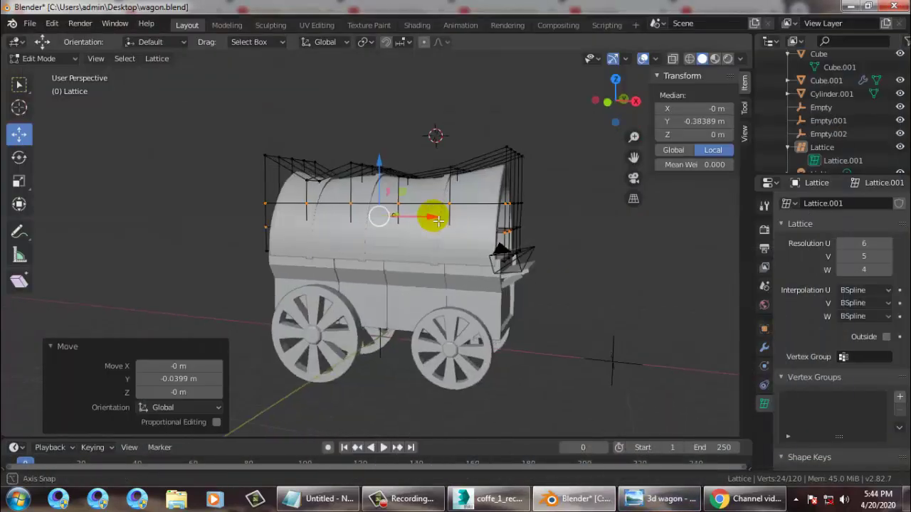
middle_click_drag(431, 218, 388, 330)
left_click(354, 335)
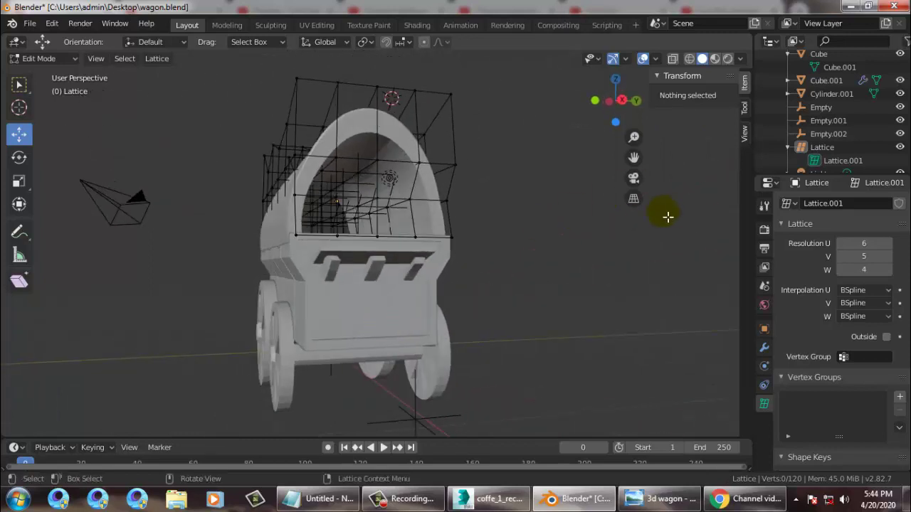
Step: Finish editing the lattice and select the wagon body in object mode
left_click(58, 67)
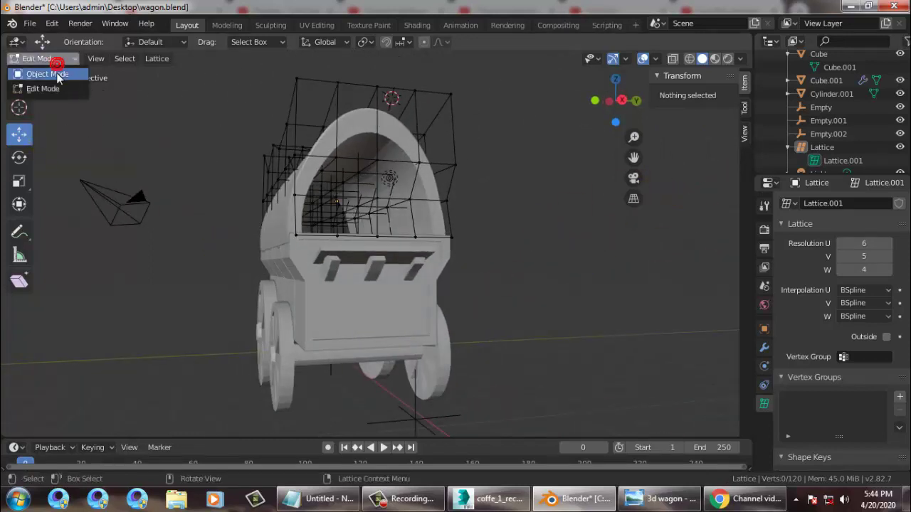
left_click(57, 74)
left_click(340, 350)
middle_click_drag(340, 350, 353, 307)
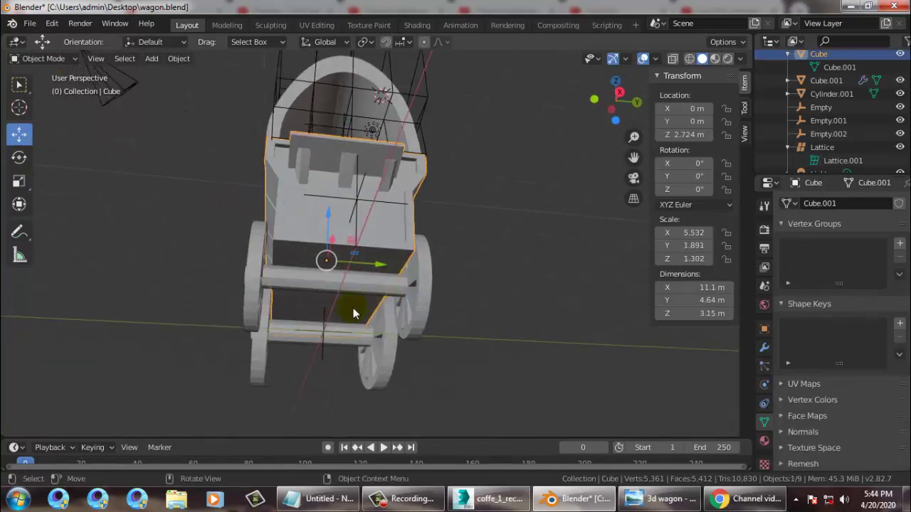
left_click(39, 58)
left_click(48, 90)
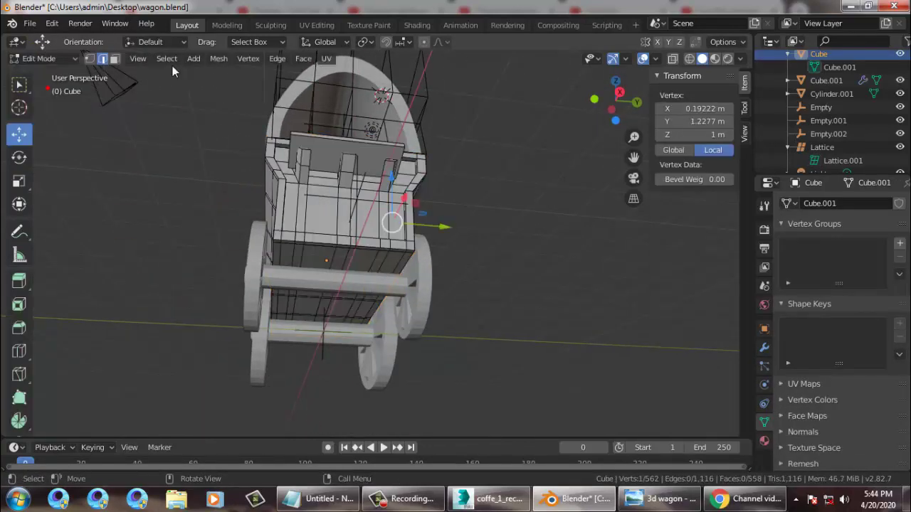
left_click(114, 60)
left_click(323, 283)
scroll(340, 303, "up", 3)
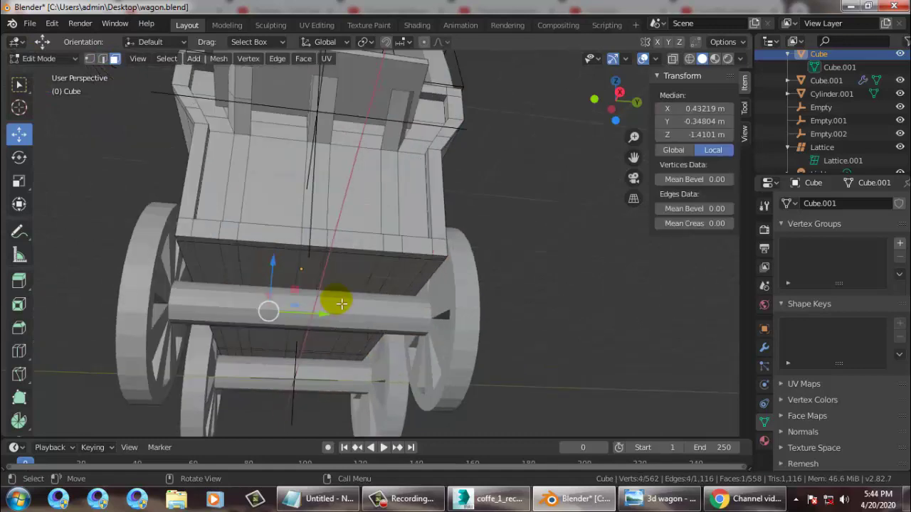
scroll(330, 296, "down", 4)
middle_click_drag(527, 255, 163, 131)
left_click(44, 59)
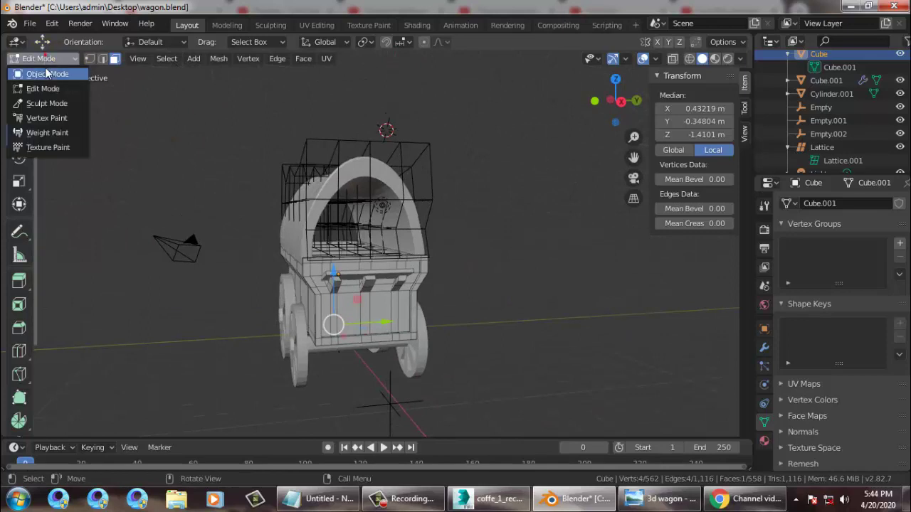
left_click(43, 64)
Step: Add a mesh cube and move it about 10.4 m down along Z, below the wagon
left_click(151, 58)
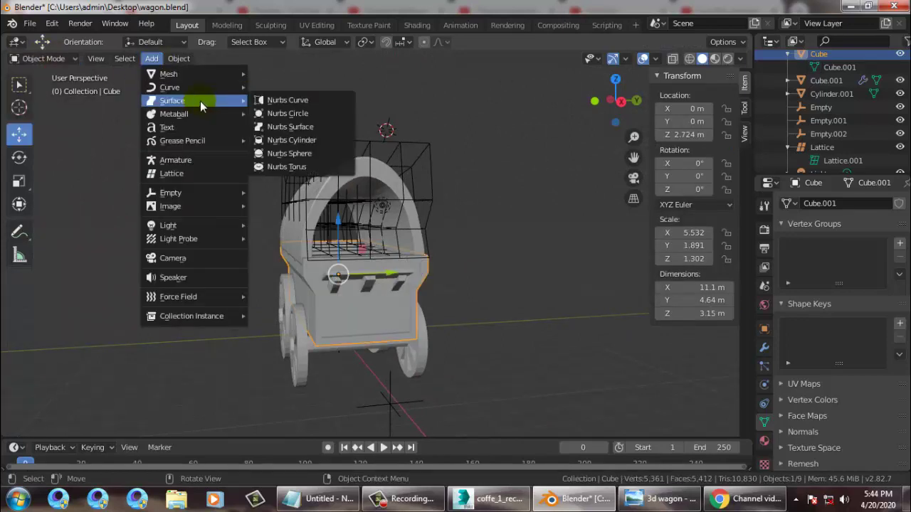
mouse_move(184, 73)
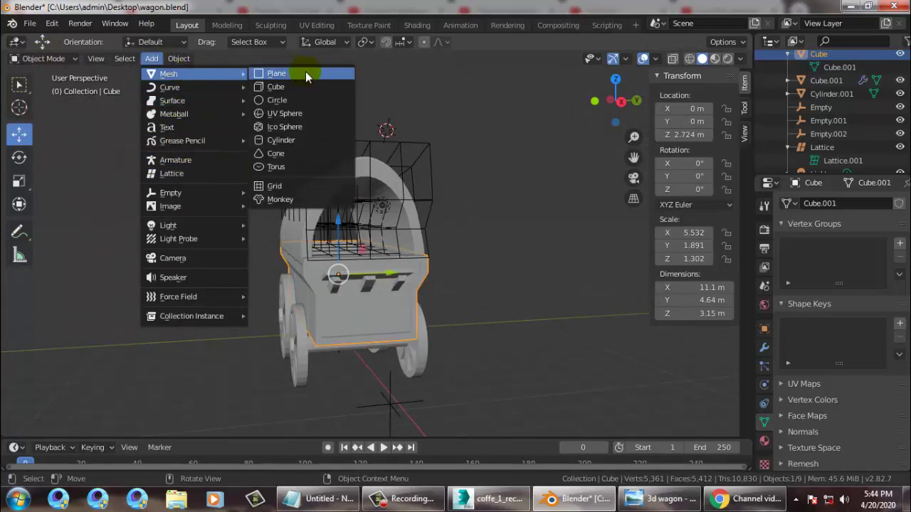
left_click(303, 93)
middle_click_drag(303, 93, 418, 102)
left_click_drag(422, 102, 463, 317)
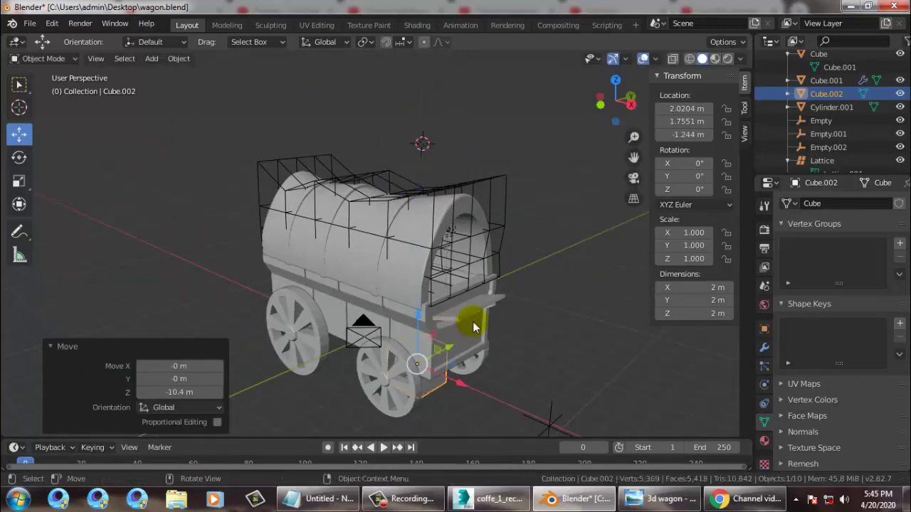
middle_click_drag(462, 317, 438, 332)
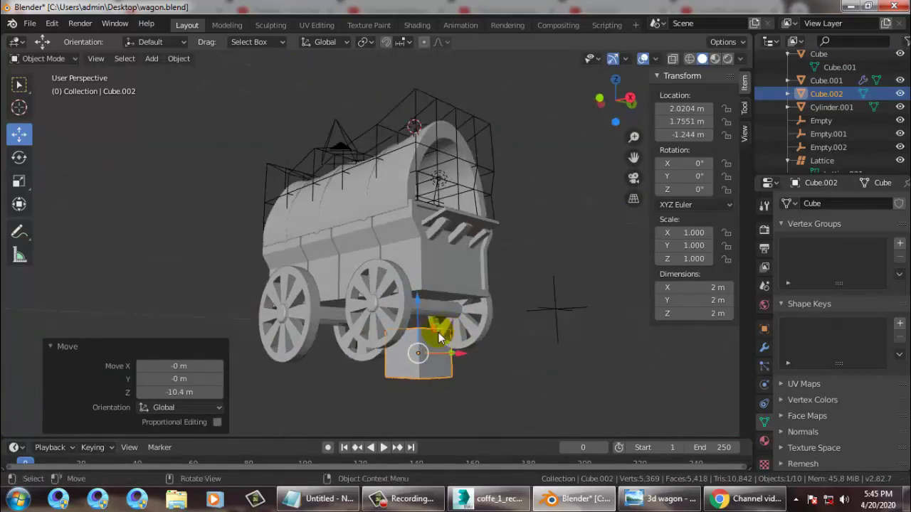
Step: Scale the cube down to about 0.375 in X, 0.416 in Y and 0.428 in Z
key("s")
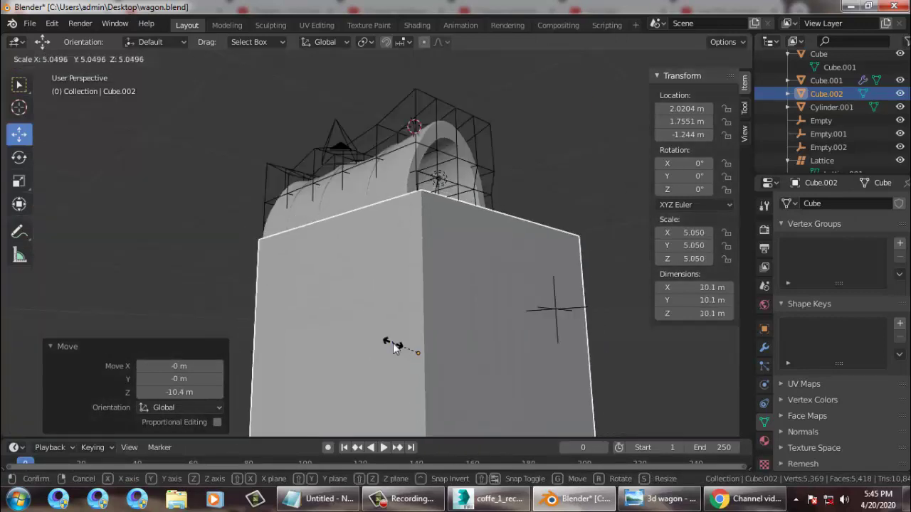
right_click(394, 346)
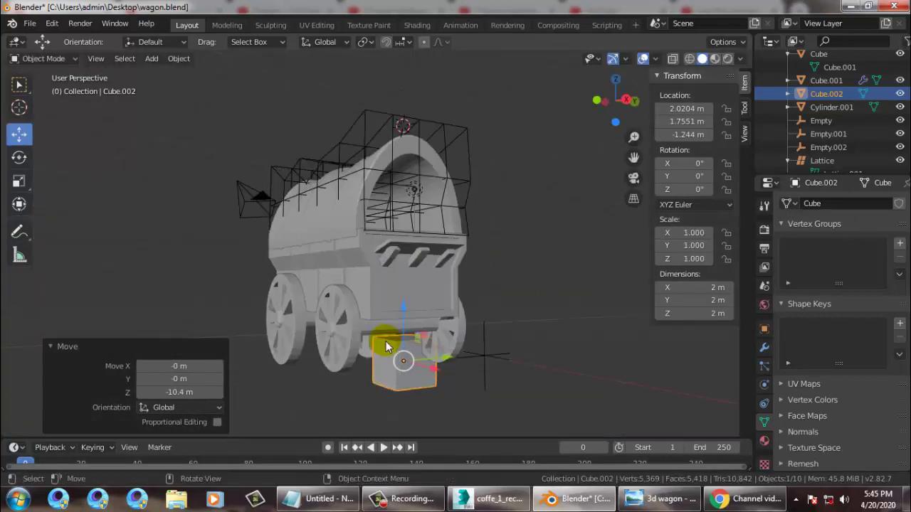
left_click(19, 181)
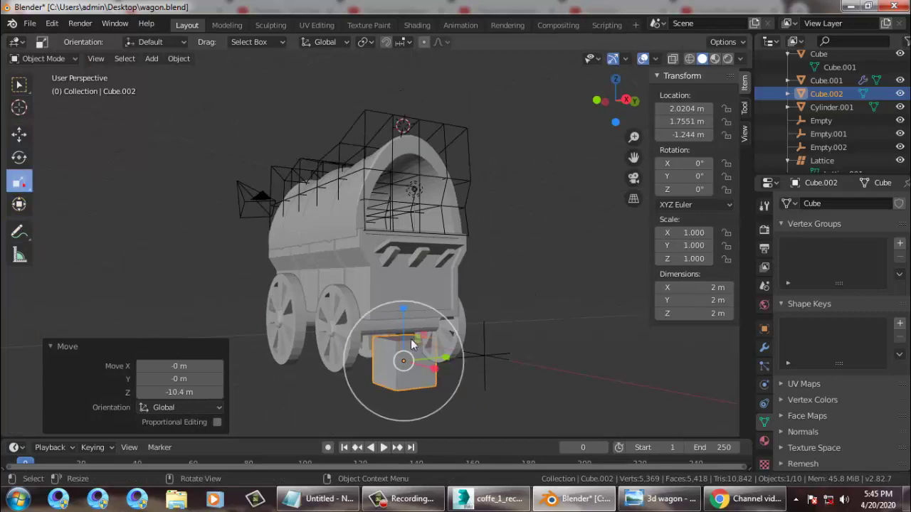
left_click_drag(445, 356, 411, 358)
left_click_drag(403, 308, 403, 326)
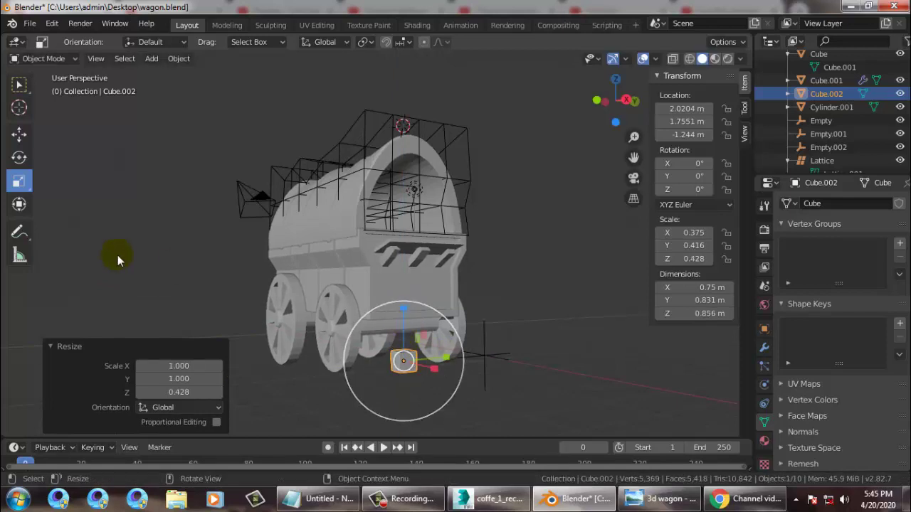
Step: Move the small cube up about 1.81 m along Z and about 1.85 m along X towards the +X axle
left_click(20, 132)
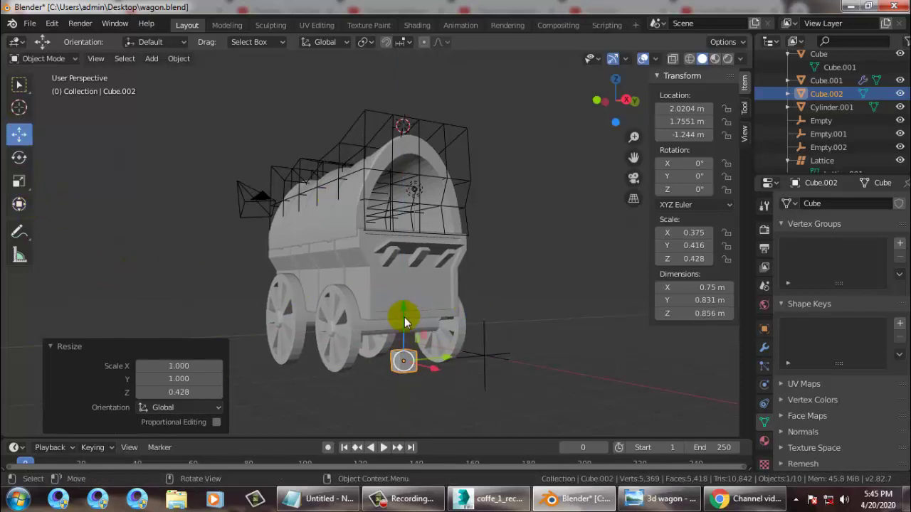
left_click_drag(406, 319, 413, 282)
middle_click_drag(417, 303, 535, 275)
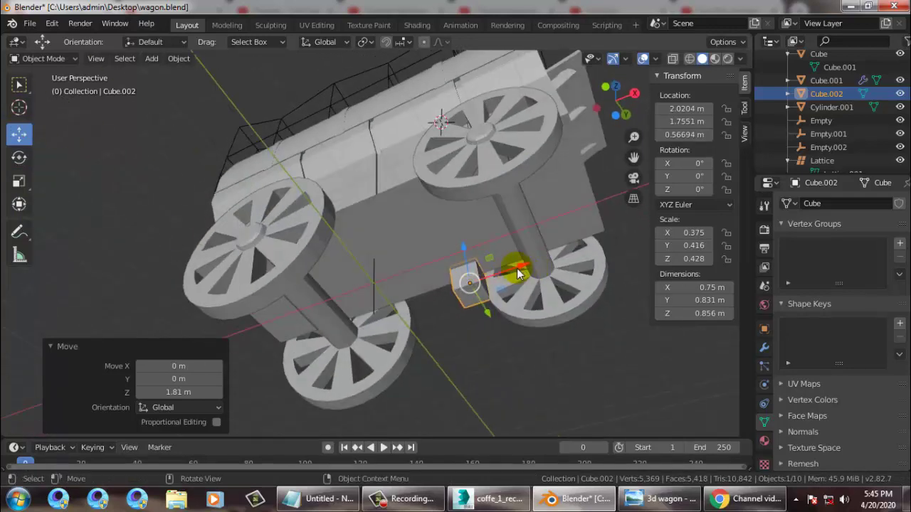
left_click_drag(518, 274, 592, 251)
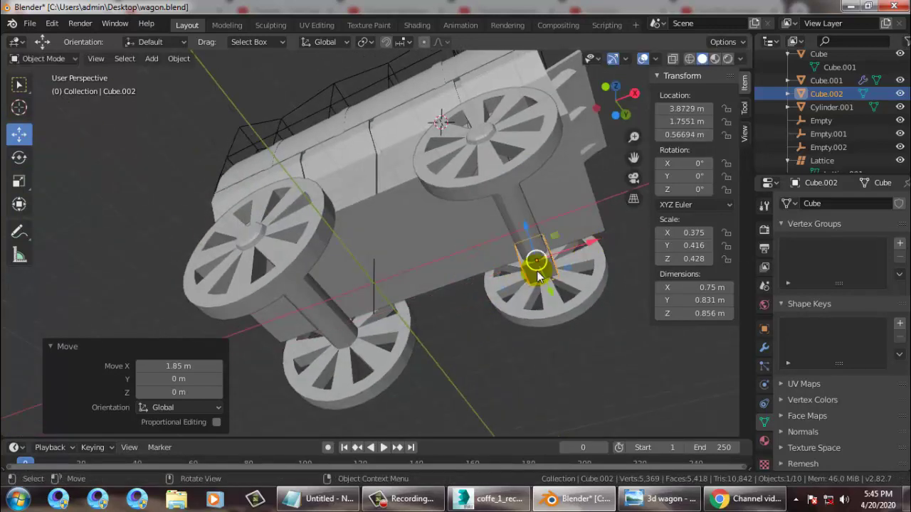
left_click_drag(529, 229, 506, 182)
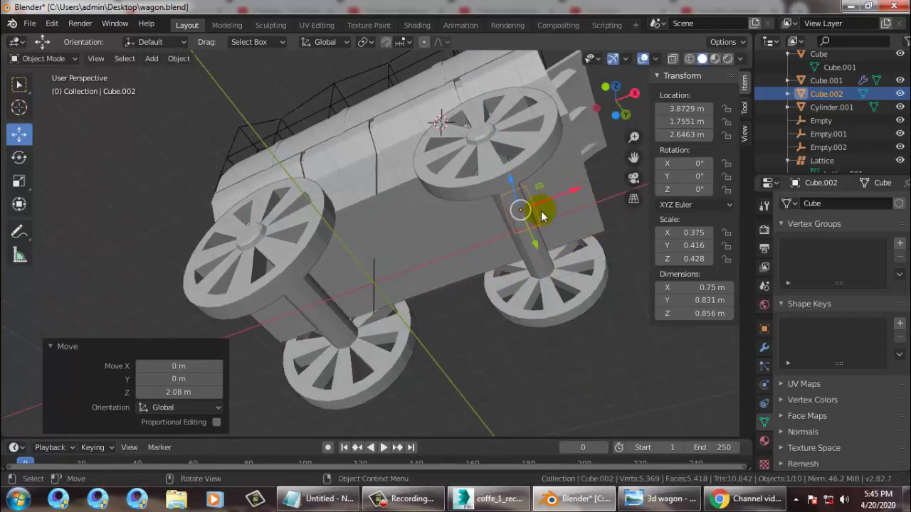
middle_click_drag(541, 214, 451, 214)
key("ctrl+z")
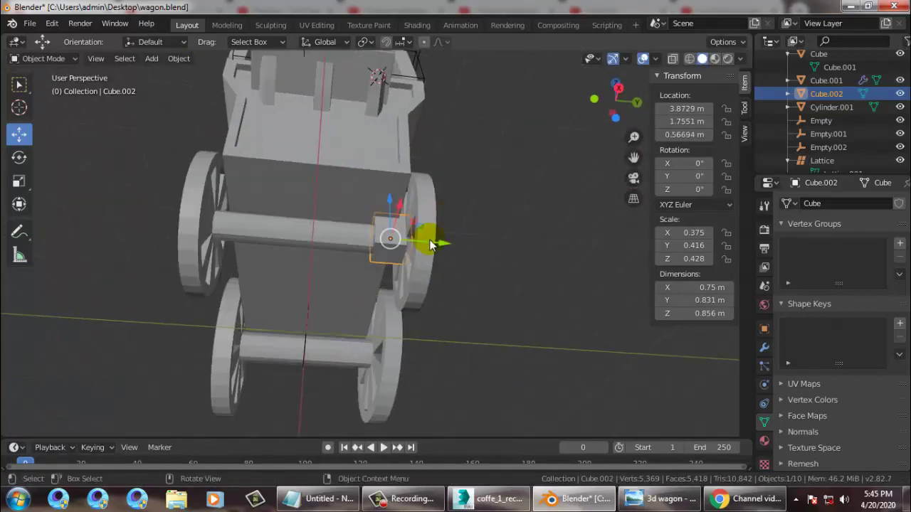
Step: Centre the block on the +X axle with a -1.77 m move along Y and raise it about 0.454 m
key("g")
key("y")
left_click(350, 250)
middle_click_drag(352, 248, 470, 283)
left_click(399, 240)
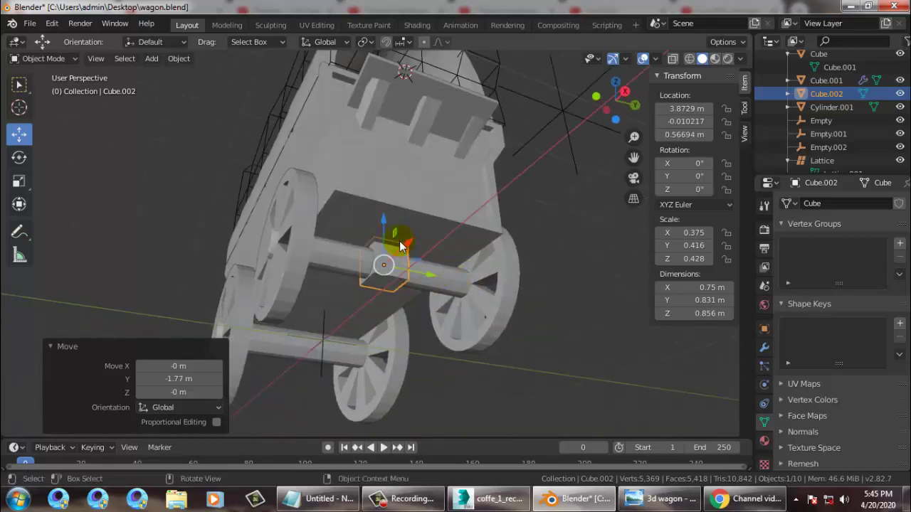
left_click_drag(383, 226, 380, 205)
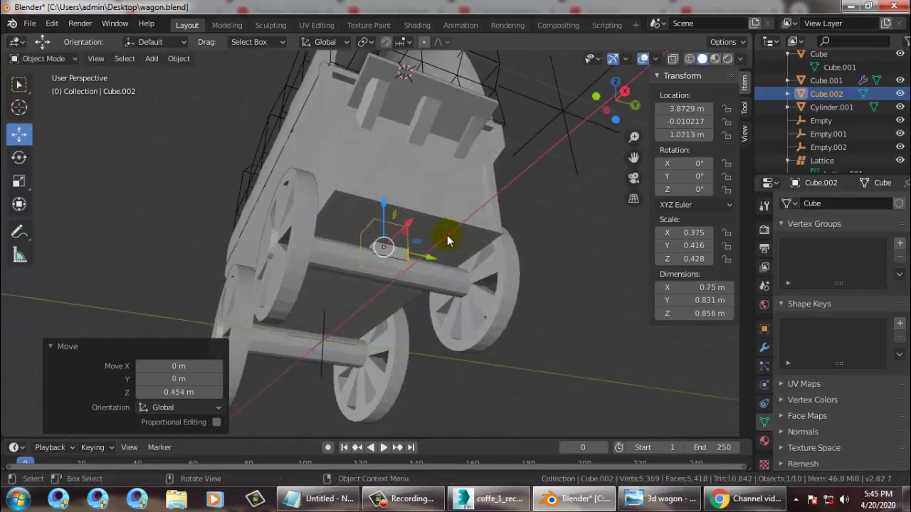
middle_click_drag(447, 235, 508, 294)
scroll(509, 295, "up", 2)
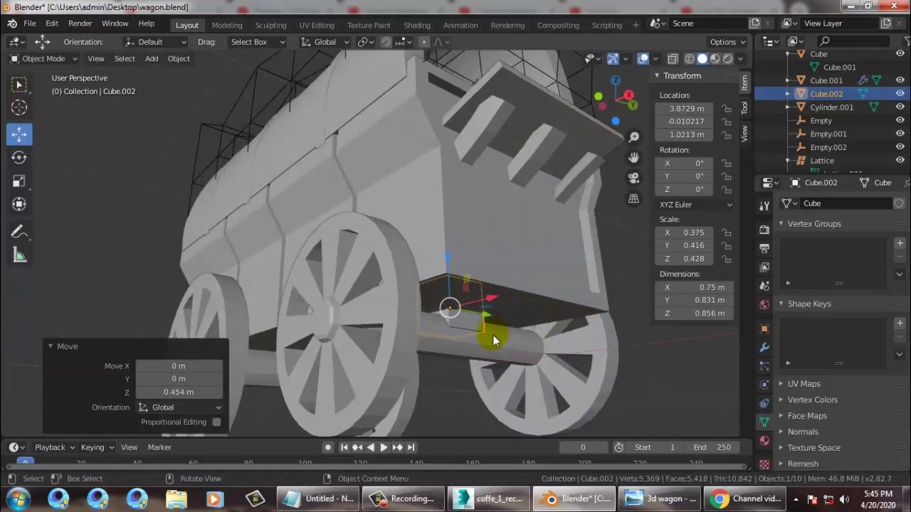
Step: Lower the wheels and axles slightly, and lower the block about 0.328 m to rest between the body and axle
left_click(546, 357)
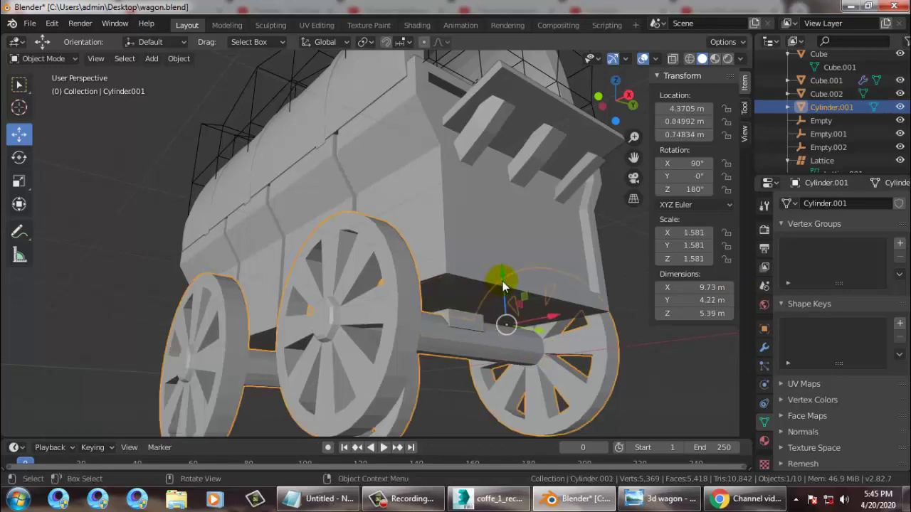
left_click_drag(503, 281, 510, 306)
left_click(451, 327)
middle_click_drag(544, 334, 478, 327)
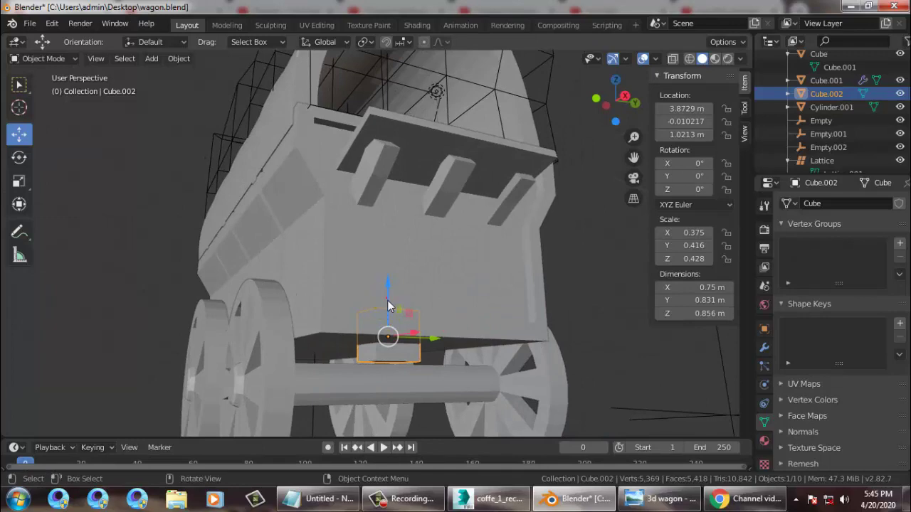
left_click_drag(388, 306, 402, 327)
Step: Duplicate the block to the other axle at about X -2.19 m and nudge the copy -0.0245 m along X
middle_click_drag(402, 327, 492, 343)
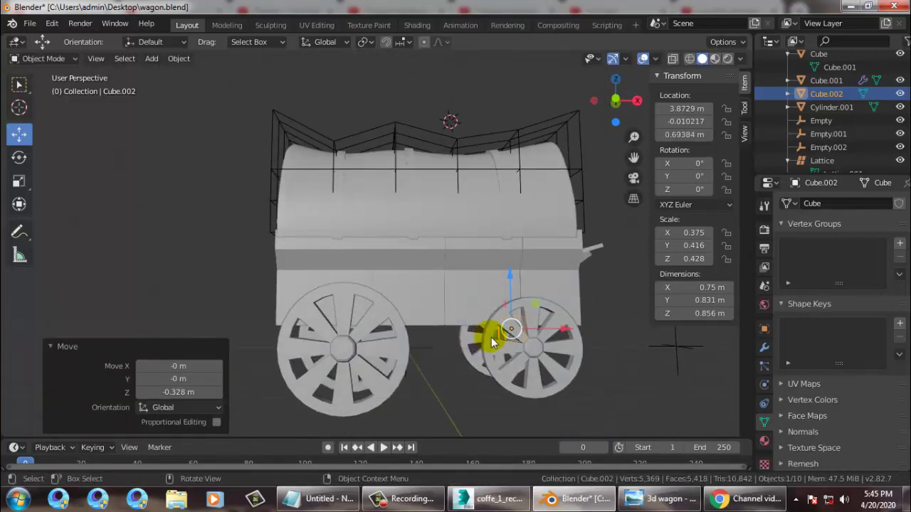
key("shift+d")
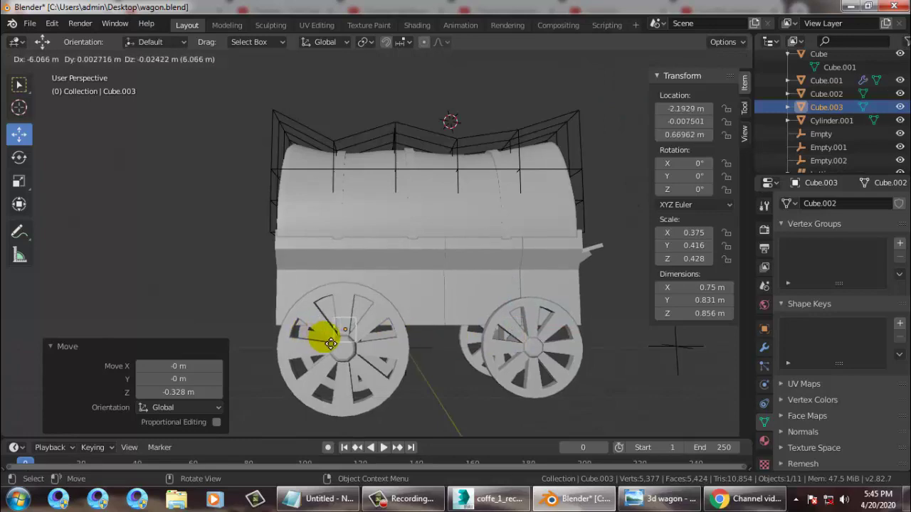
left_click(324, 333)
middle_click_drag(471, 321, 365, 264)
left_click_drag(374, 259, 381, 264)
middle_click_drag(381, 265, 406, 306)
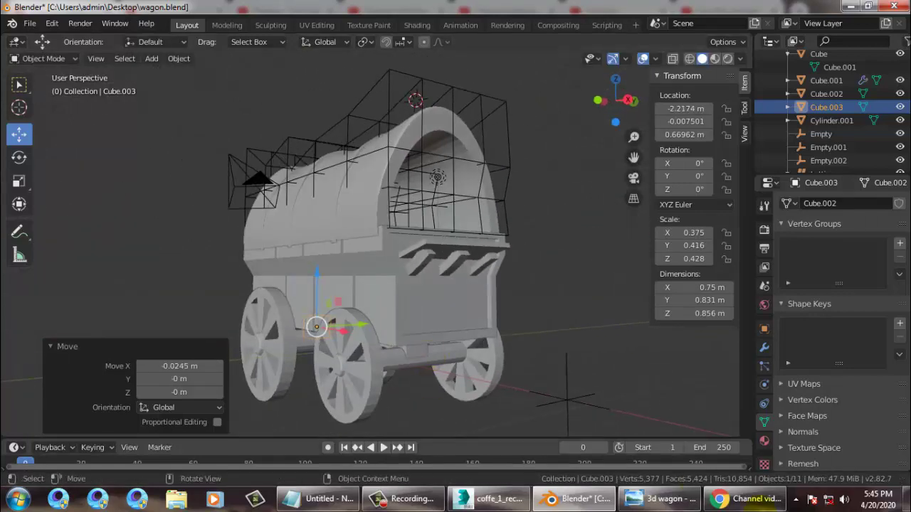
Step: Check the reference picture and stretch the +X axle's block along Y by about 2.482, to about 2.06 m
left_click(675, 507)
left_click(674, 505)
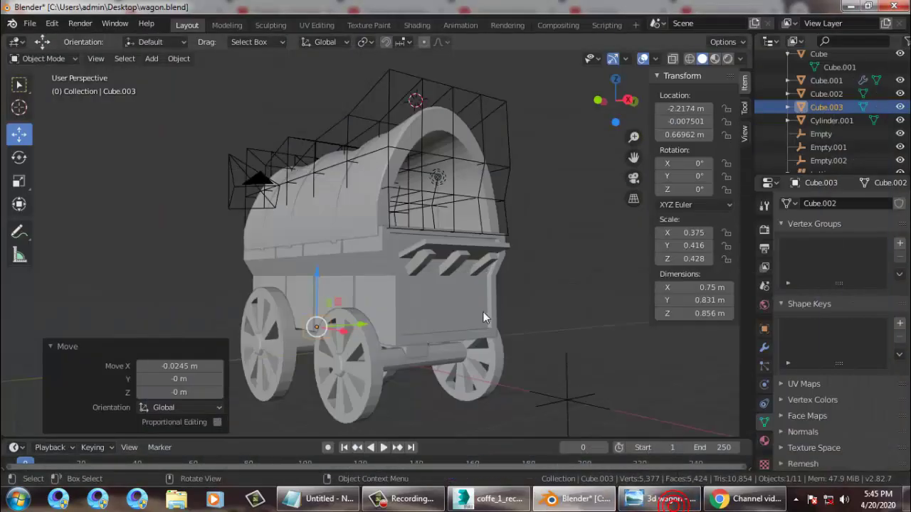
middle_click_drag(484, 317, 397, 351)
left_click(377, 319)
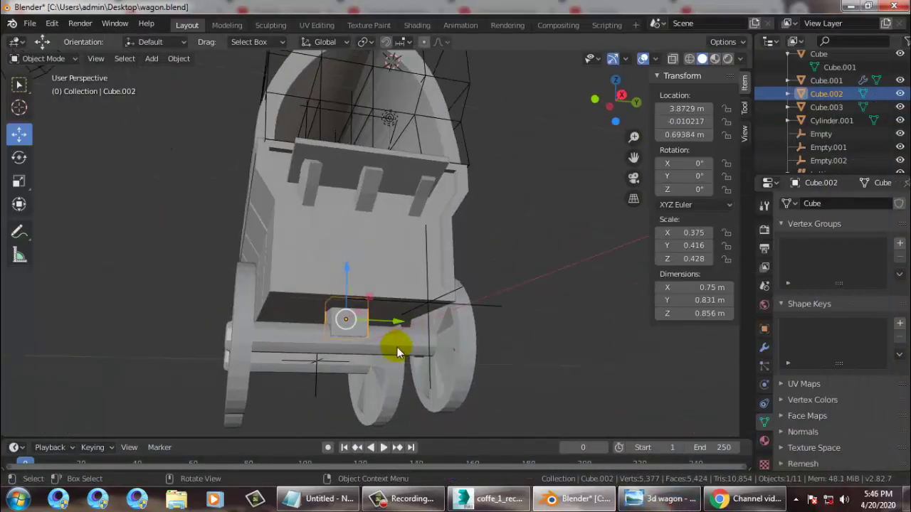
left_click(20, 181)
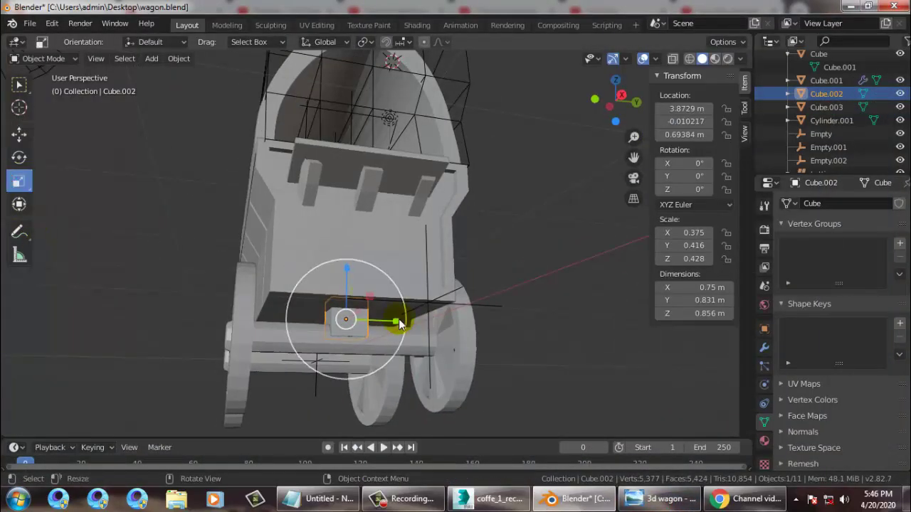
left_click_drag(397, 323, 474, 316)
scroll(435, 317, "up", 4)
scroll(320, 296, "down", 2)
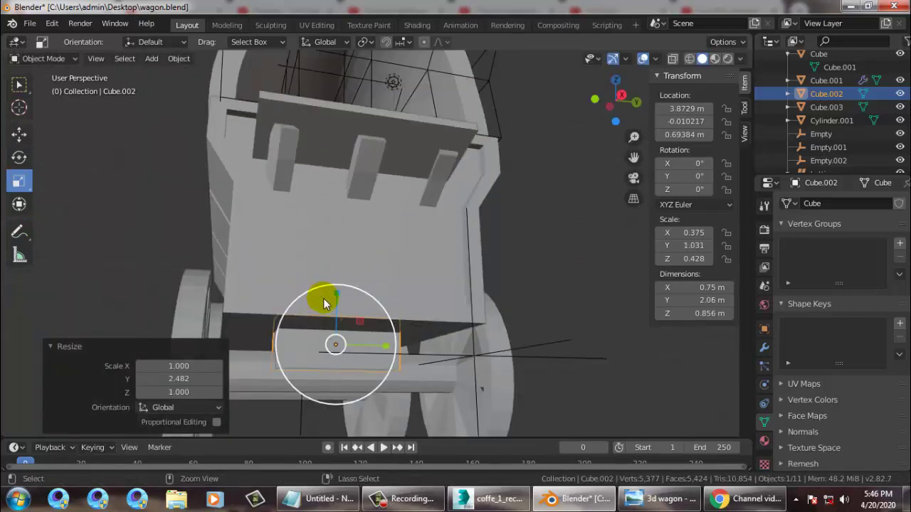
Step: Enter edit mode on the widened block and add a horizontal loop cut slightly above its middle, at factor about -0.158
left_click(63, 60)
left_click(62, 77)
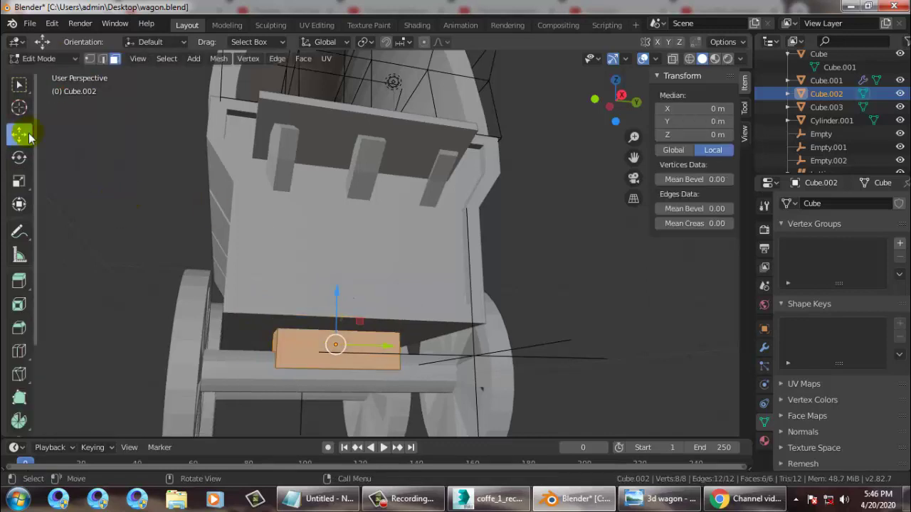
key("ctrl+r")
left_click(298, 351)
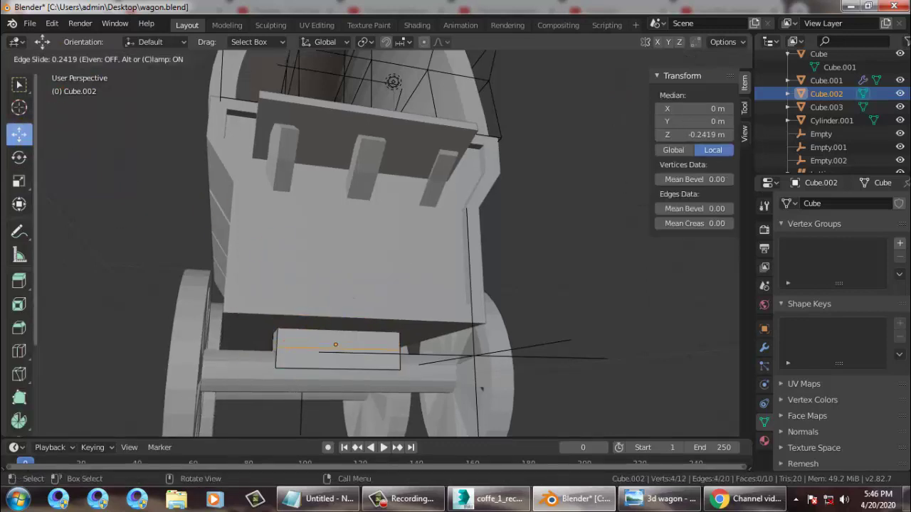
left_click(514, 319)
Step: Add a vertical loop cut around the block, slid towards its +Y end at factor about 0.566
middle_click_drag(515, 319, 437, 282)
key("ctrl+r")
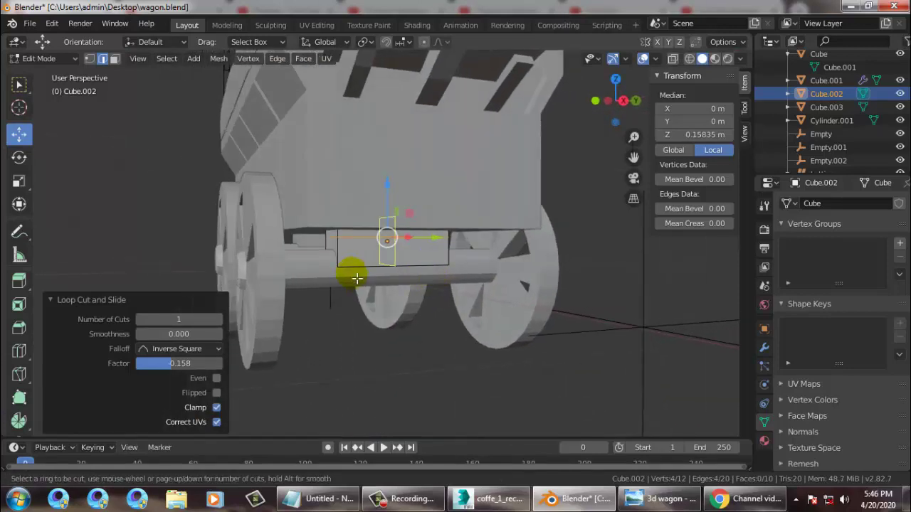
left_click(370, 263)
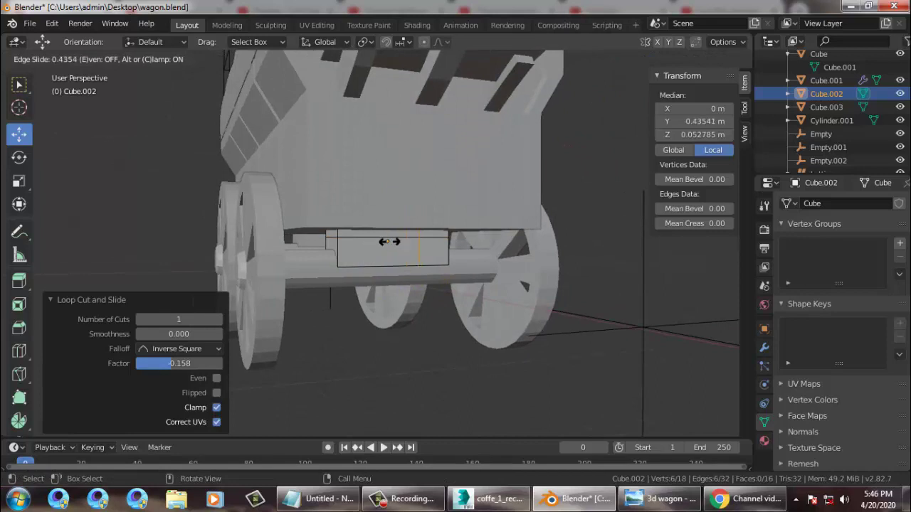
left_click(399, 243)
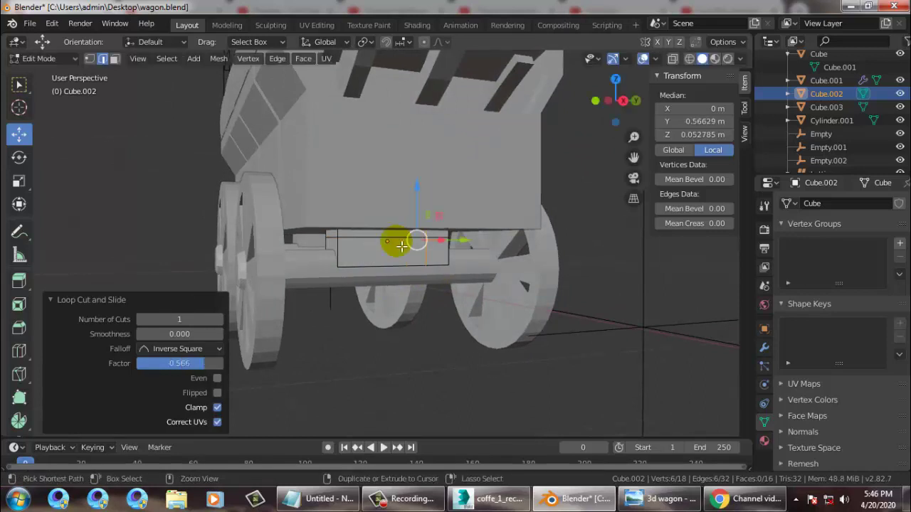
Step: Add another vertical loop cut around the block, slid towards its -Y end at factor about -0.403
key("g")
key("g")
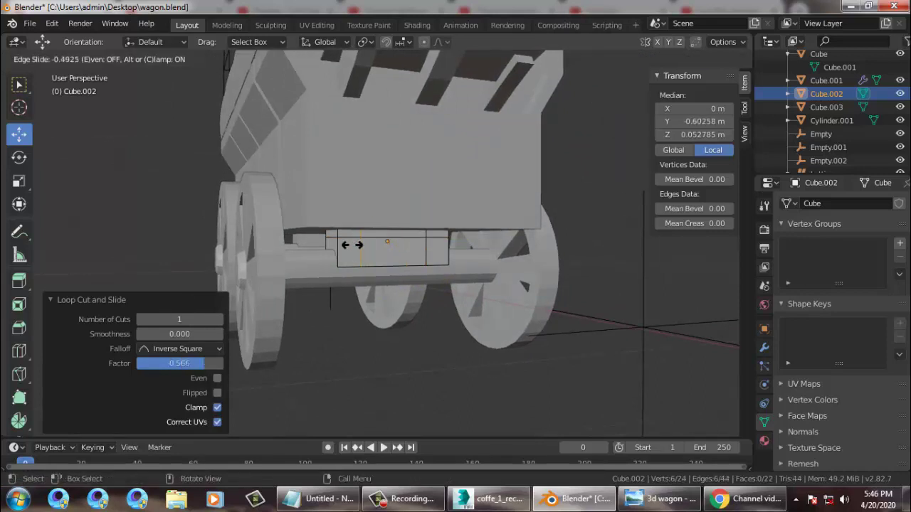
left_click(358, 245)
middle_click_drag(473, 264, 446, 261)
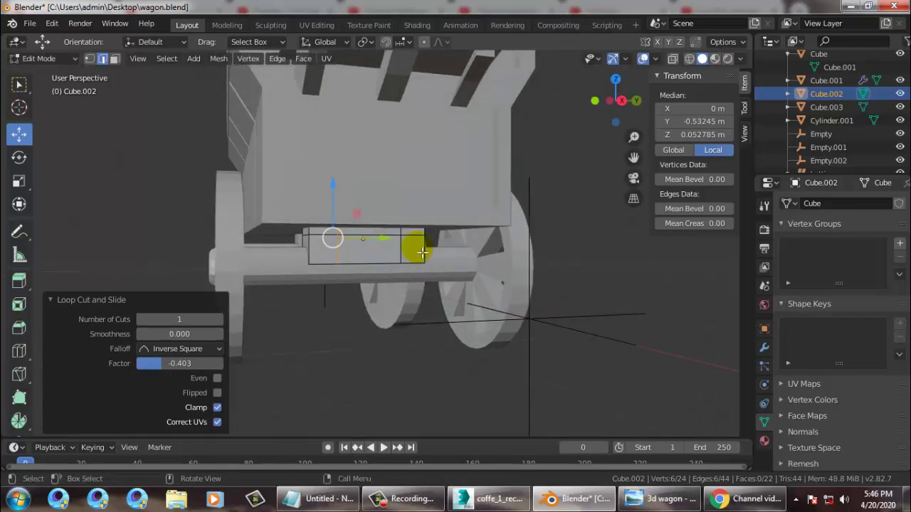
Step: Select the upper and lower faces at both ends of the block's outward +X side, leaving the middle faces unselected
left_click(341, 236)
left_click(323, 232)
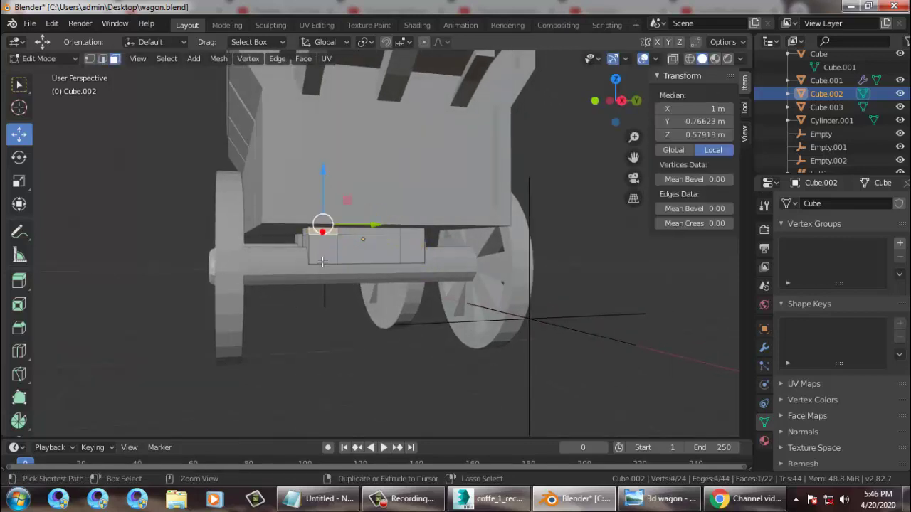
left_click(320, 253, "ctrl")
left_click(410, 232, "ctrl")
left_click(416, 252, "ctrl")
left_click(359, 249)
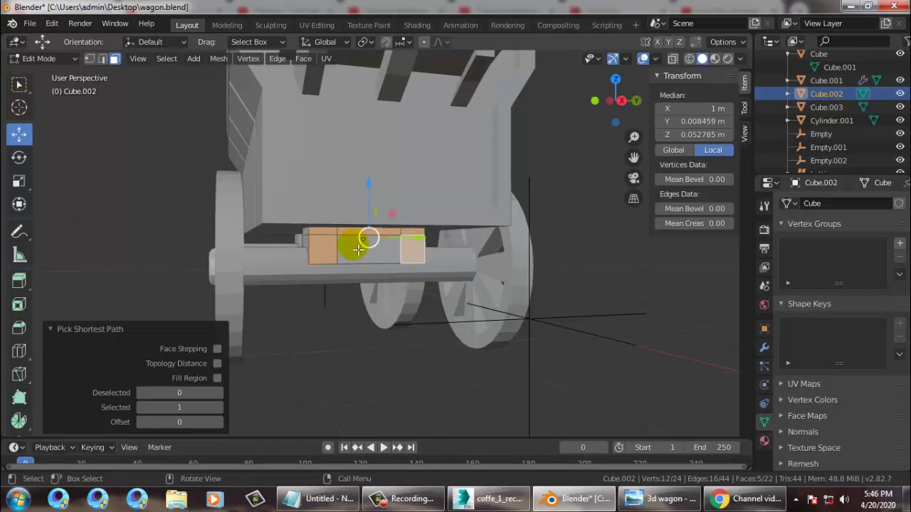
left_click(347, 230, "ctrl")
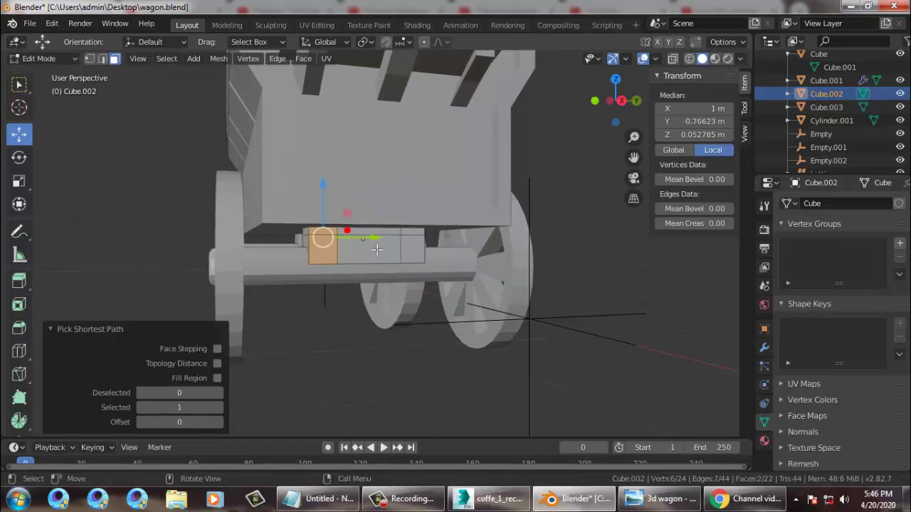
left_click(422, 240, "shift")
middle_click_drag(421, 251, 545, 264)
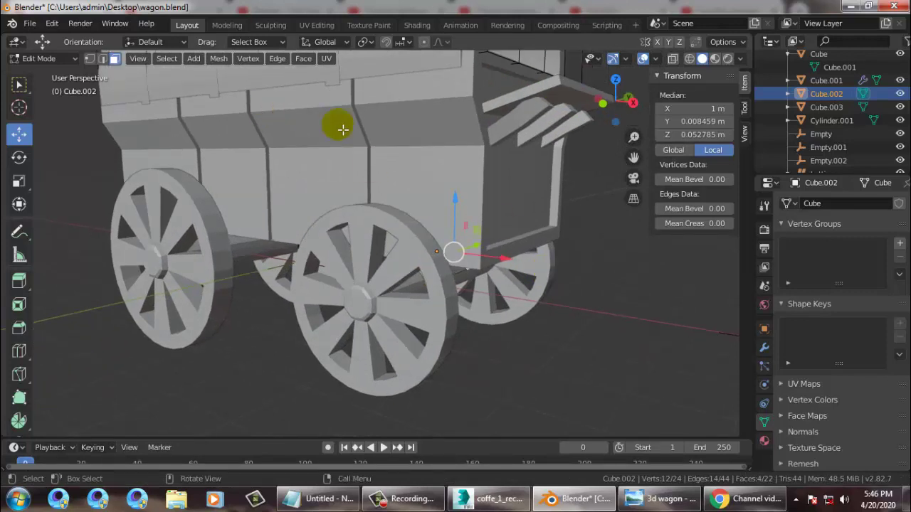
Step: Try extruding the four selected faces outward by 3.47 m and lowering the extruded ends
left_click(20, 283)
left_click_drag(500, 258, 698, 315)
scroll(633, 265, "down", 3)
scroll(633, 264, "up", 2)
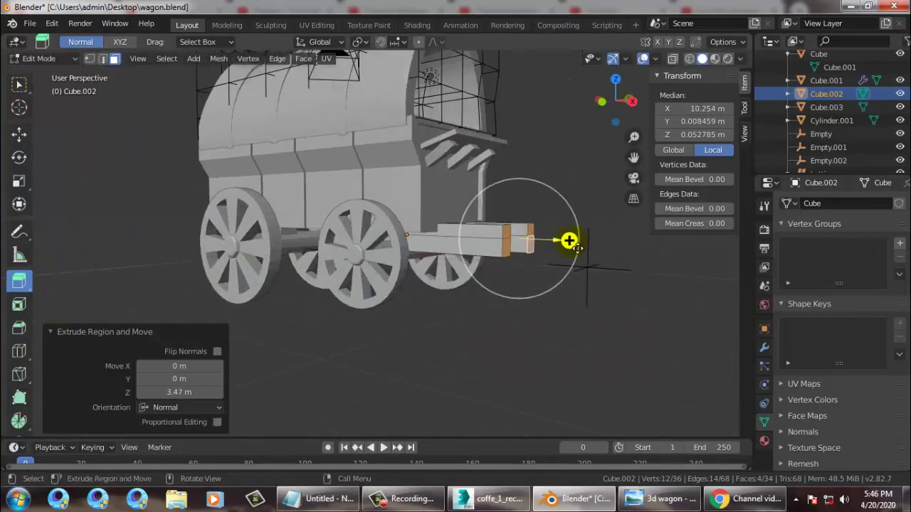
left_click(19, 136)
left_click_drag(530, 191, 519, 254)
middle_click_drag(519, 254, 626, 299)
Step: Check the reference picture, then undo the trial extrusion and a trial move of the faces along X
left_click(666, 499)
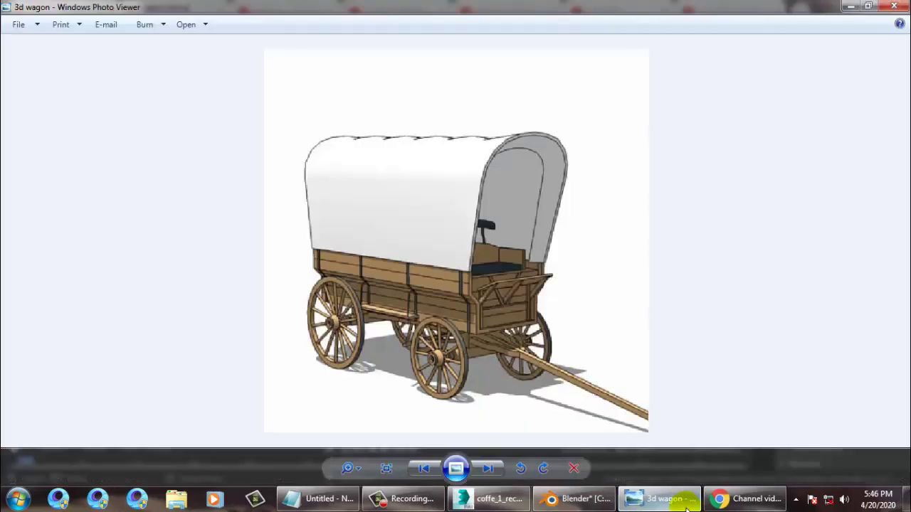
left_click(687, 502)
middle_click_drag(509, 271, 456, 335)
scroll(349, 325, "up", 2)
key("ctrl+z")
middle_click_drag(432, 244, 427, 235)
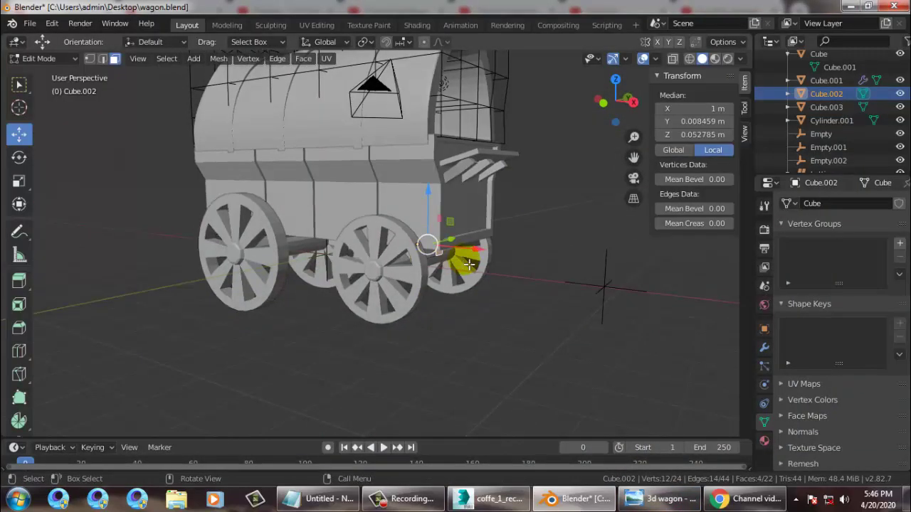
scroll(463, 260, "up", 1)
left_click_drag(485, 251, 538, 254)
key("ctrl+z")
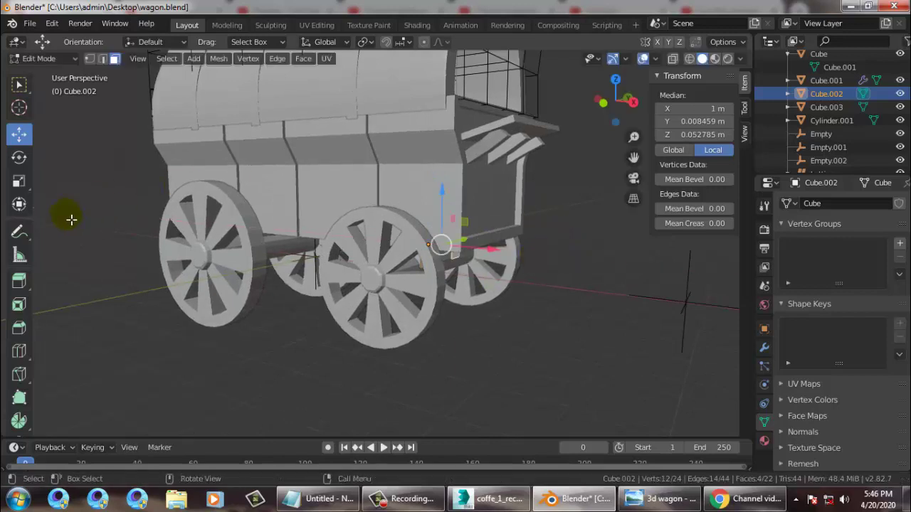
Step: Extrude the four selected faces outward by 2.43 m to form two parallel beams
left_click(19, 281)
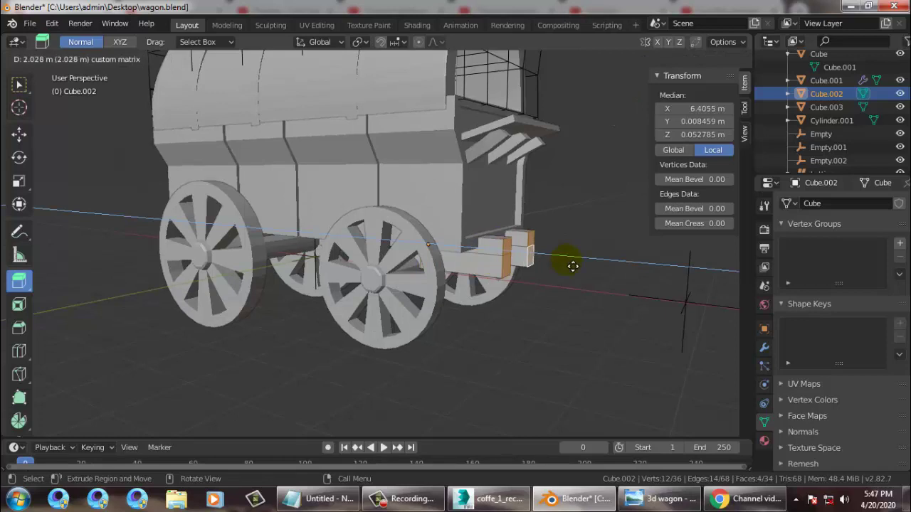
left_click(587, 258)
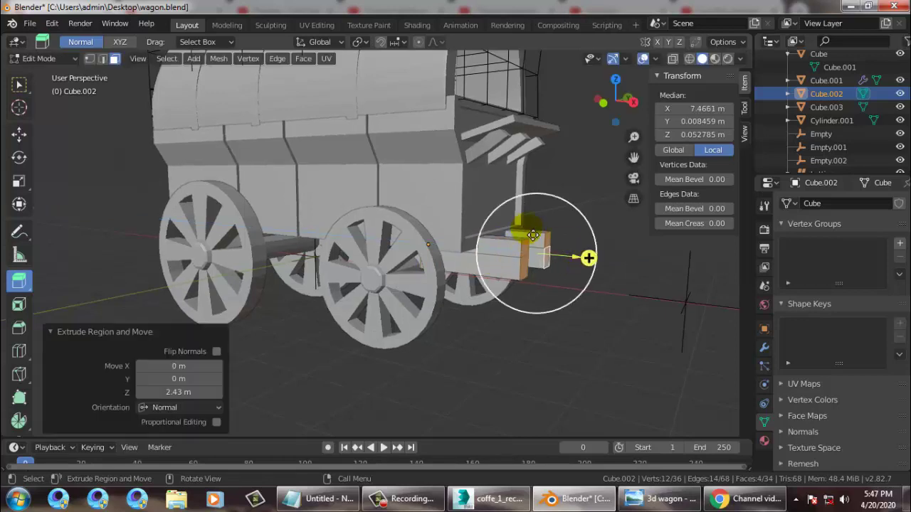
Step: Lower the beams' end faces to local Z about -1.09 m and rotate them 31.1° about the global Y axis
left_click(18, 137)
left_click_drag(541, 211, 595, 279)
left_click(19, 205)
middle_click_drag(594, 280, 405, 263)
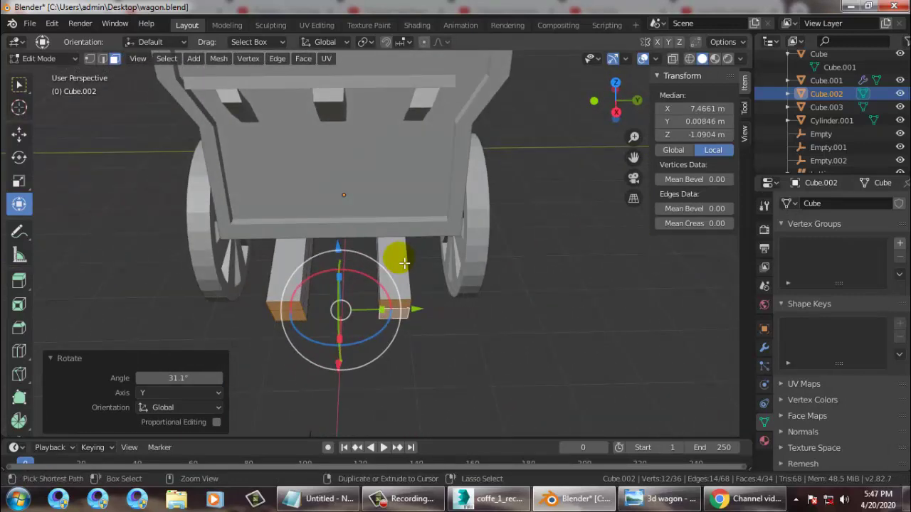
Step: Add a crosswise loop cut near the outer end of each beam, at factors about -0.607 and -0.660
key("ctrl+r")
left_click(294, 258)
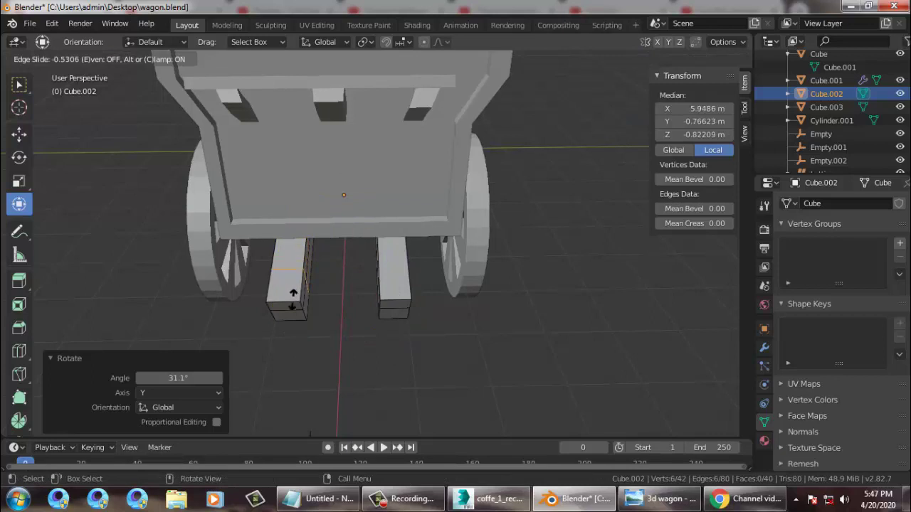
left_click(294, 303)
key("ctrl+r")
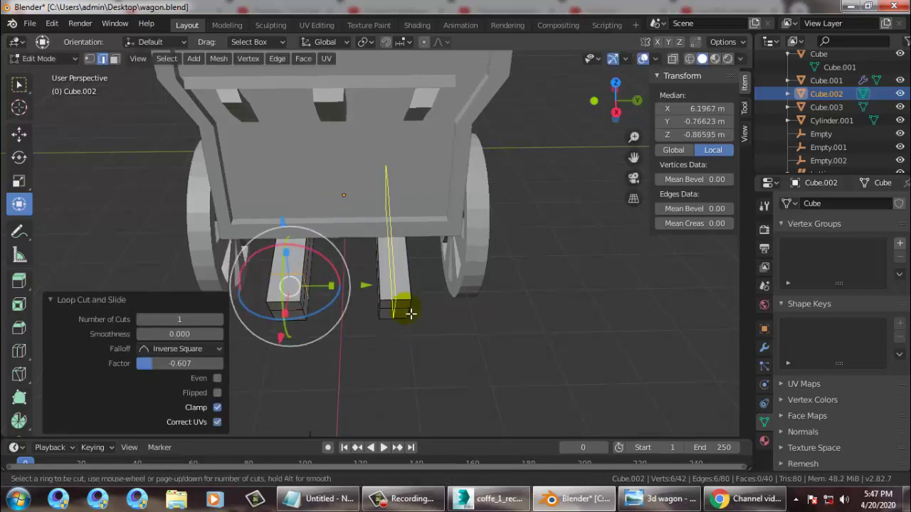
left_click(387, 283)
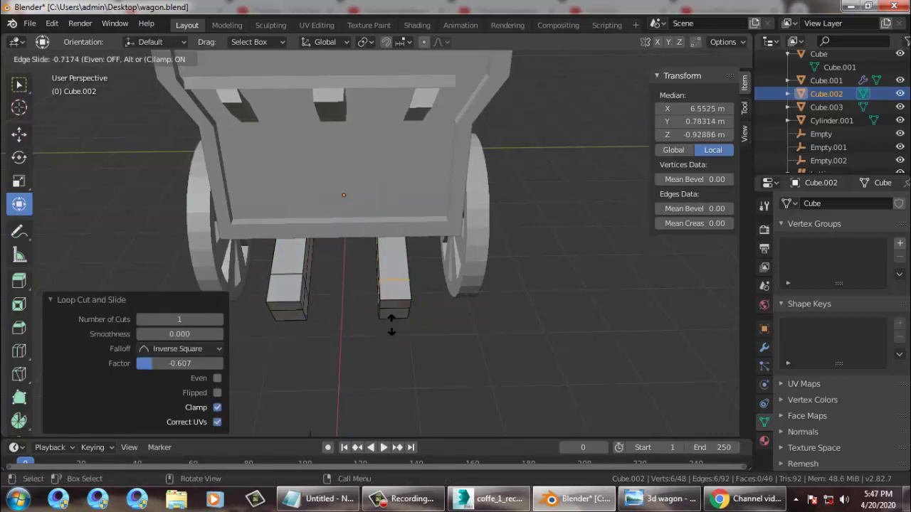
left_click(390, 322)
Step: View the beams from the top in wireframe shading to compare their loop positions
middle_click_drag(505, 271, 571, 283)
middle_click_drag(595, 240, 334, 212)
key("KP_3")
key("KP_7")
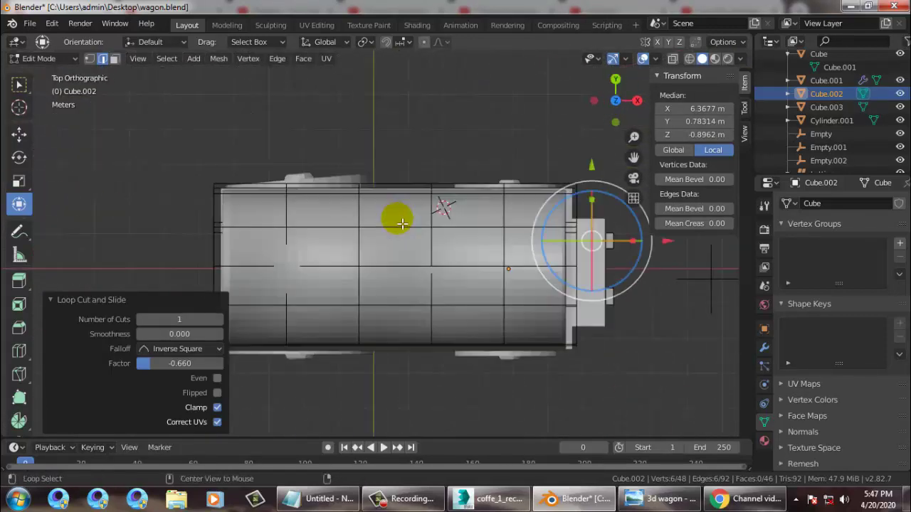
scroll(605, 279, "up", 3)
middle_click_drag(588, 271, 330, 251, "shift")
key("z")
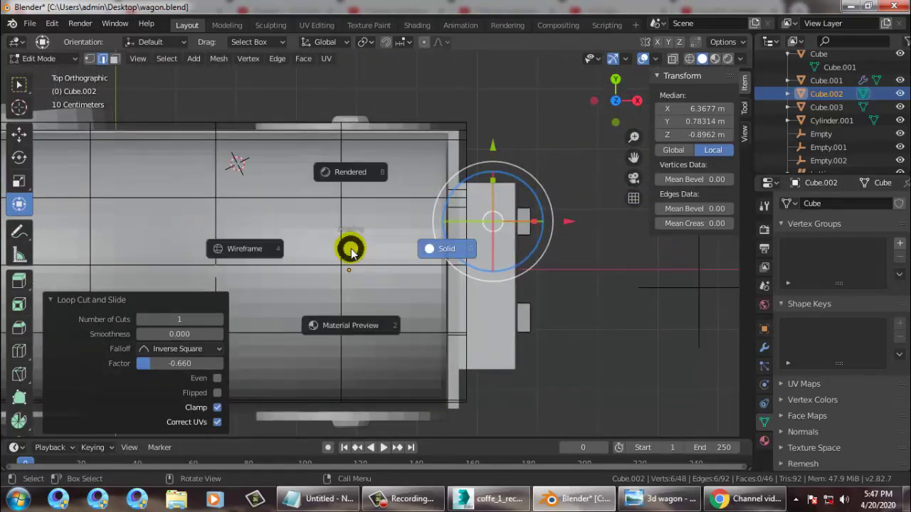
left_click(222, 250)
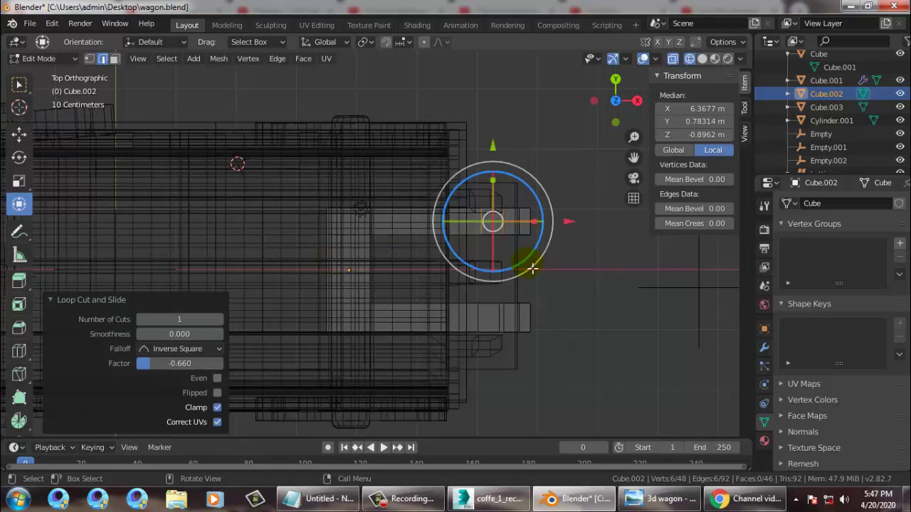
Step: Try moving the +Y beam's loop 0.246 m along X, return to solid shading and undo the move
scroll(533, 269, "up", 2)
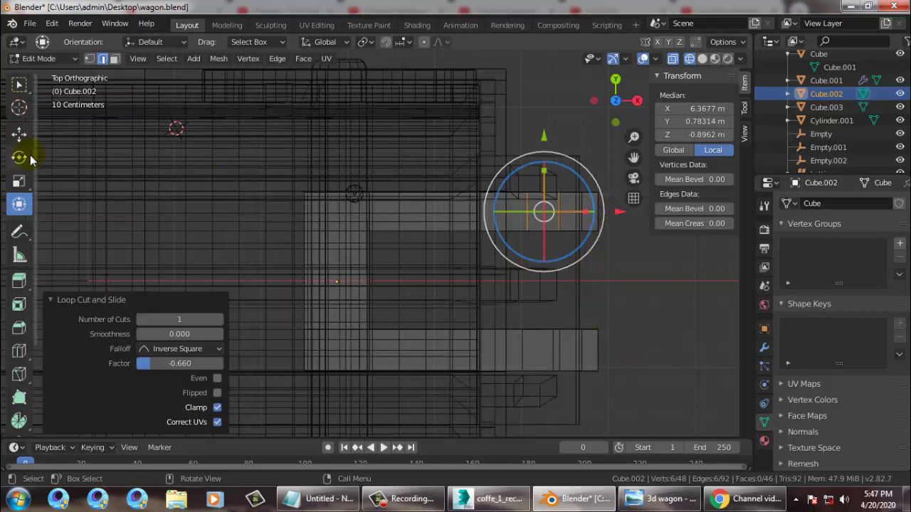
left_click(18, 138)
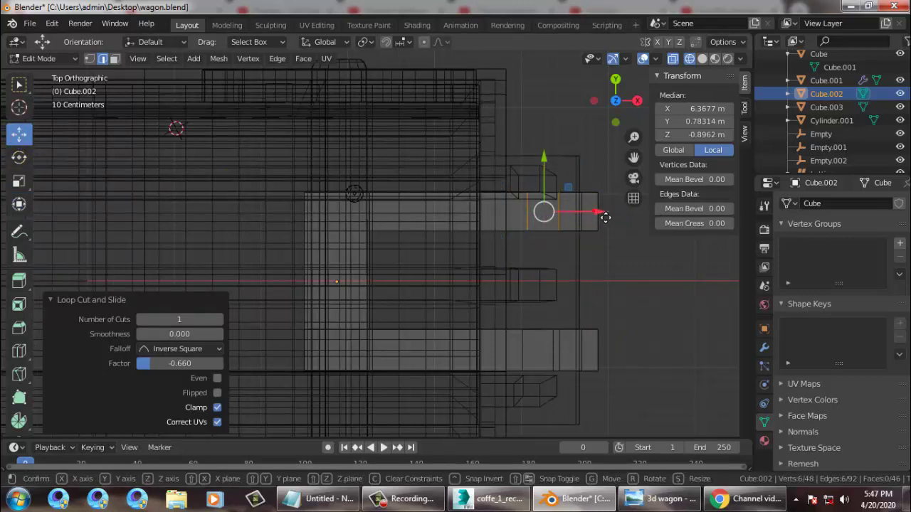
left_click_drag(595, 212, 617, 217)
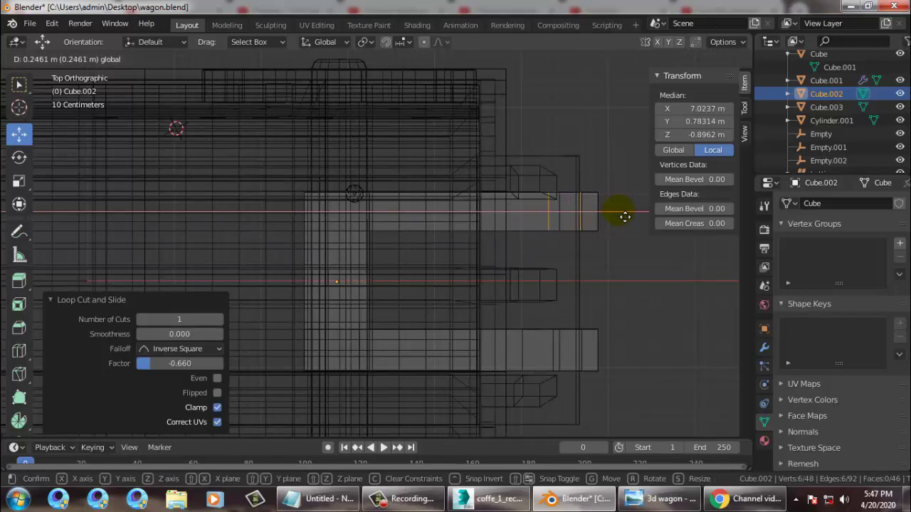
left_click_drag(625, 216, 625, 217)
middle_click_drag(608, 309, 471, 305)
scroll(470, 280, "down", 8)
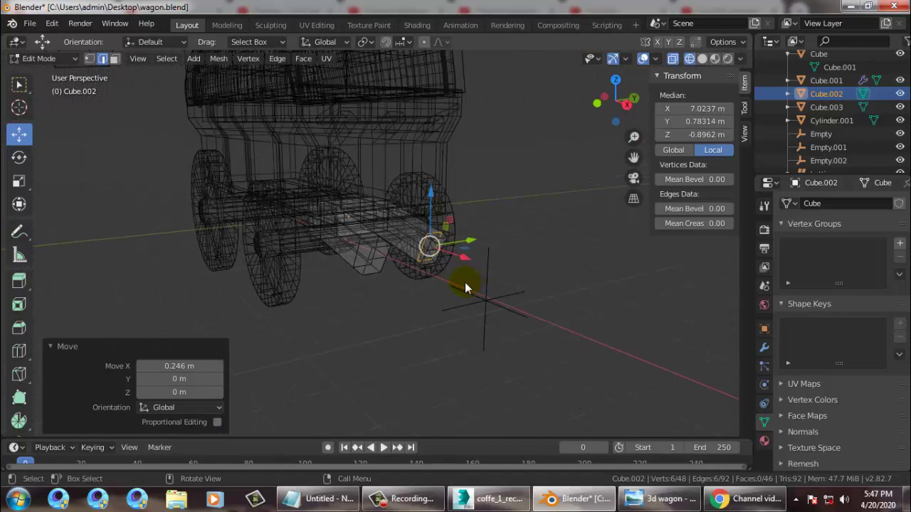
key("z")
left_click(558, 287)
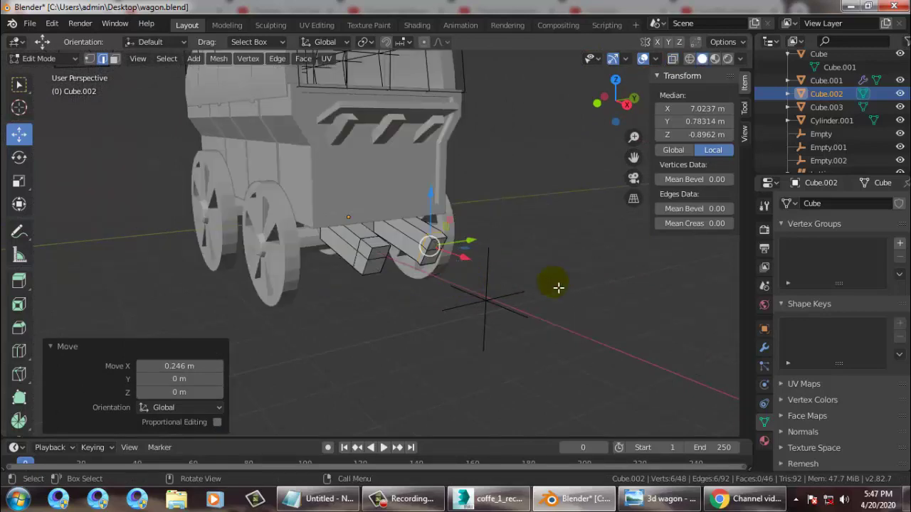
middle_click_drag(558, 287, 390, 313)
key("ctrl+z")
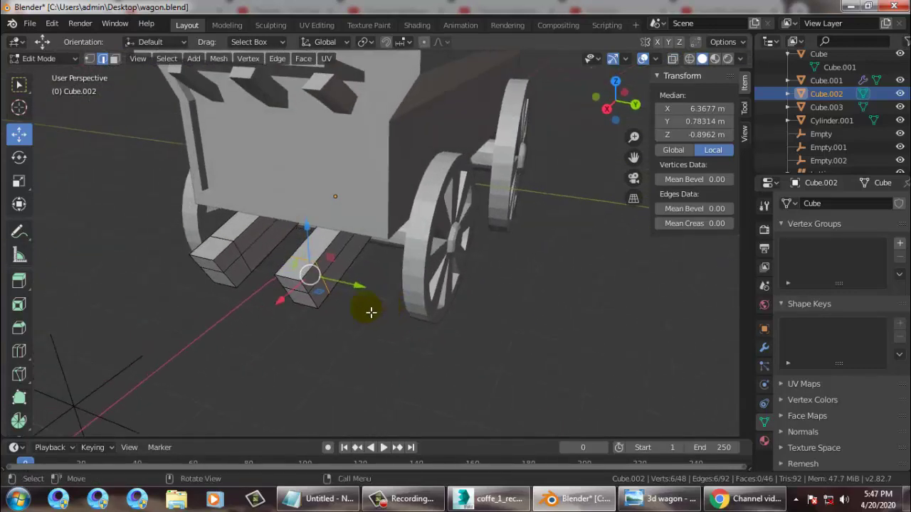
Step: Select the facing inner faces at the outer ends of both beams and bridge them into a crosspiece
key("3")
left_click(235, 262)
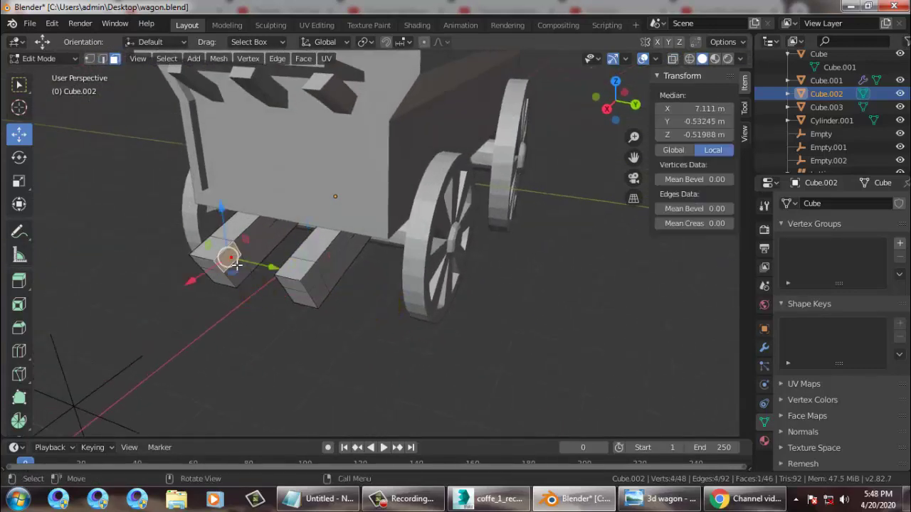
middle_click_drag(439, 287, 472, 286)
left_click(464, 288, "shift")
left_click(459, 298, "shift")
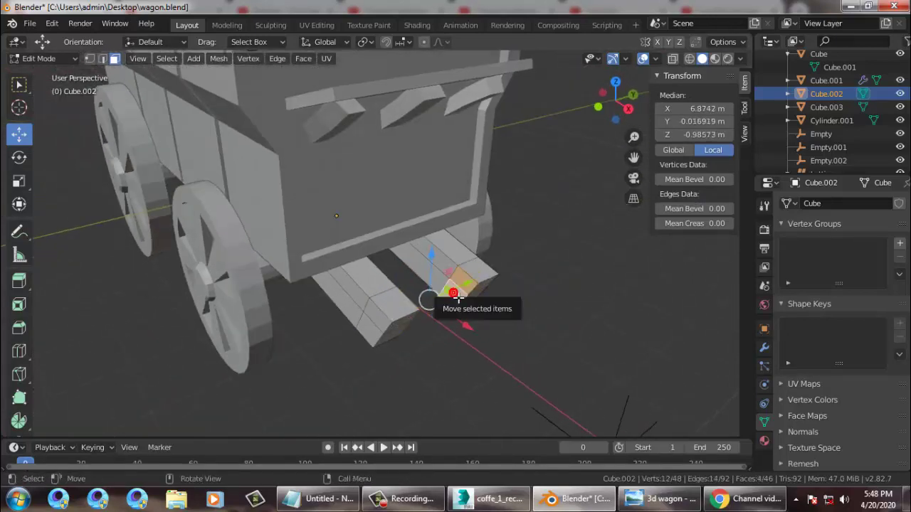
right_click(456, 298)
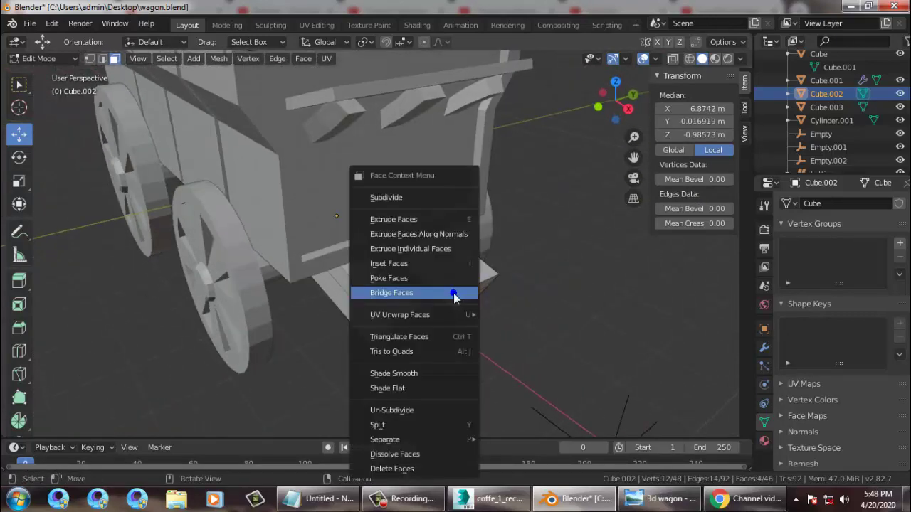
left_click(403, 294)
Step: In vertex mode, select all the vertices of the crosspiece and the adjoining beam ends, including the hidden lower and inner ones
middle_click_drag(546, 301, 327, 318)
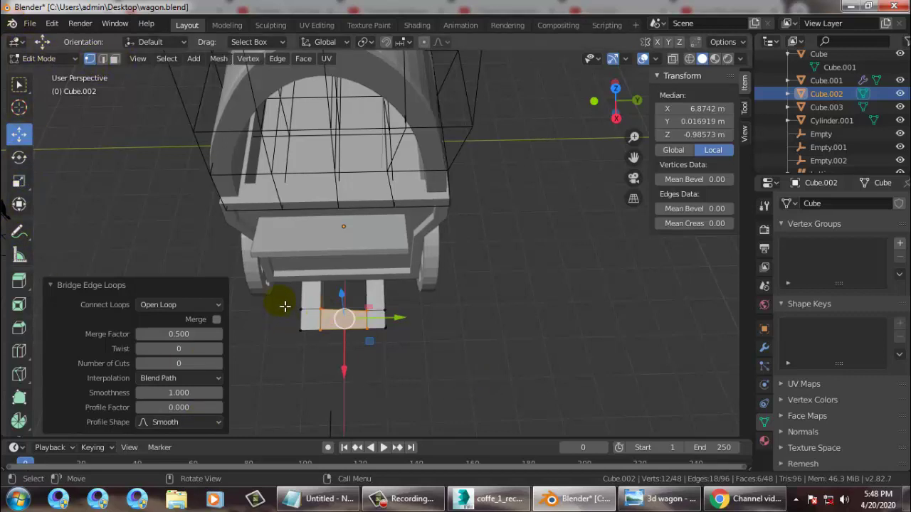
left_click_drag(281, 302, 411, 365)
middle_click_drag(411, 362, 494, 278)
left_click_drag(507, 226, 562, 184, "shift")
middle_click_drag(550, 224, 213, 193, "shift")
left_click_drag(194, 168, 315, 279, "shift")
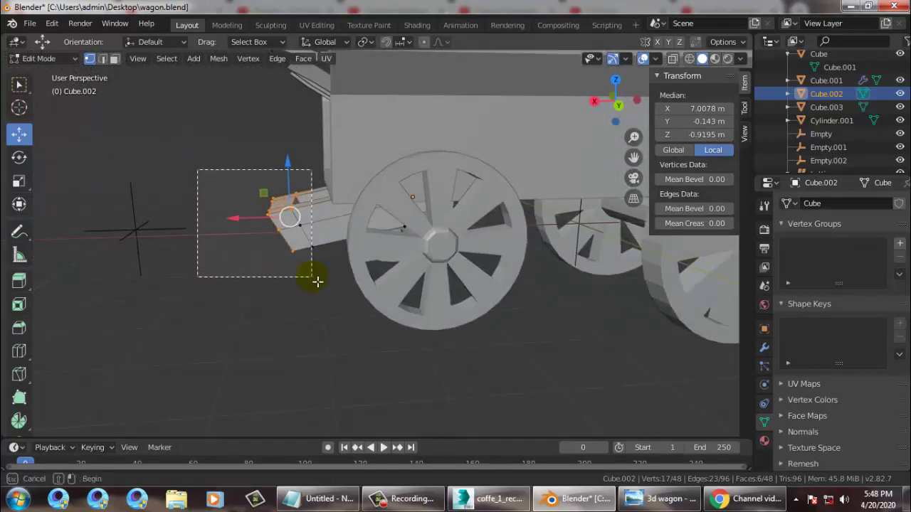
middle_click_drag(264, 258, 609, 185)
left_click_drag(601, 181, 466, 272)
middle_click_drag(466, 272, 316, 241)
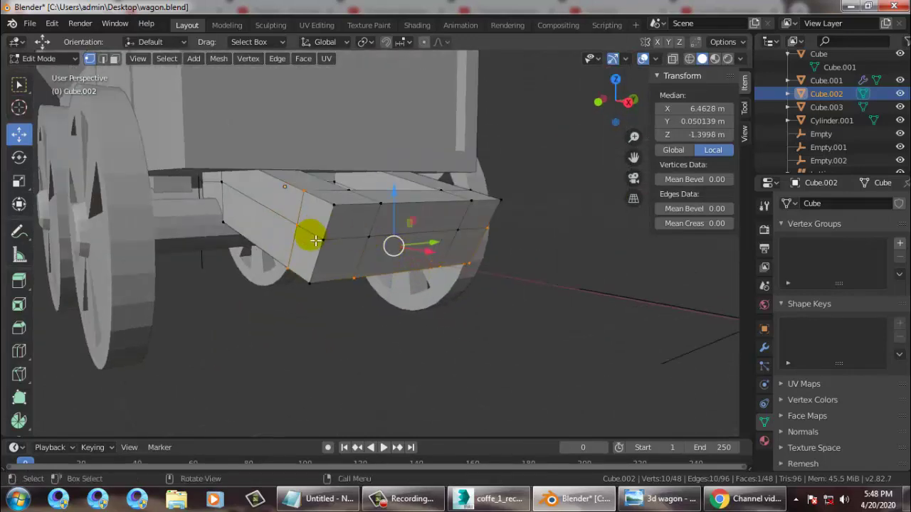
middle_click_drag(475, 244, 610, 213)
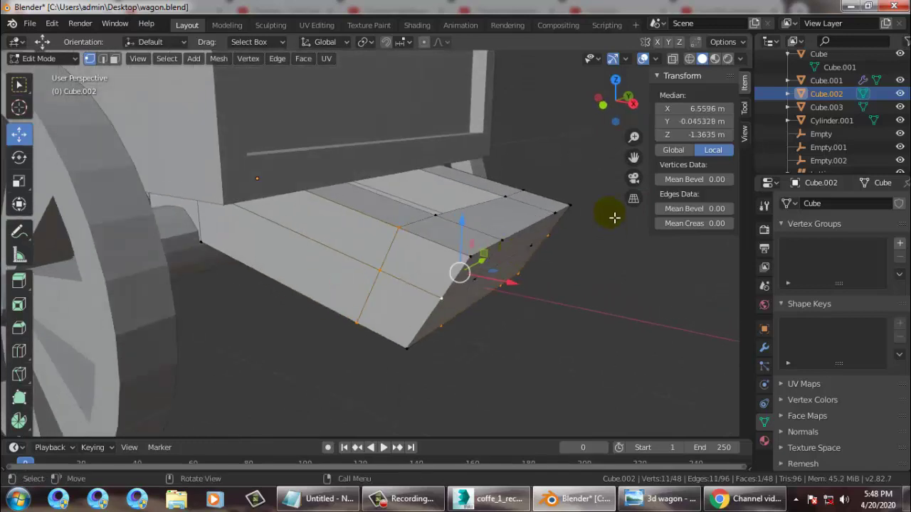
left_click_drag(616, 171, 517, 295)
middle_click_drag(565, 229, 588, 197)
left_click_drag(590, 128, 497, 297)
middle_click_drag(497, 297, 322, 283)
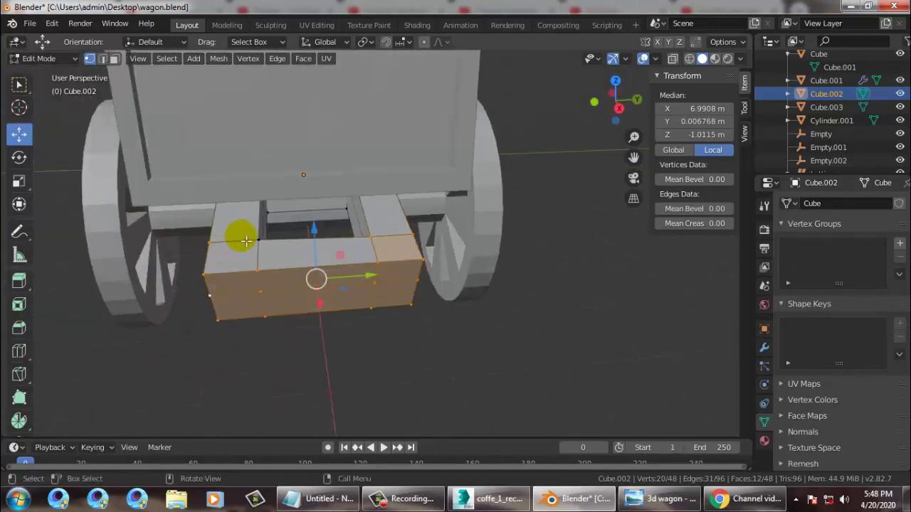
middle_click_drag(263, 245, 284, 316)
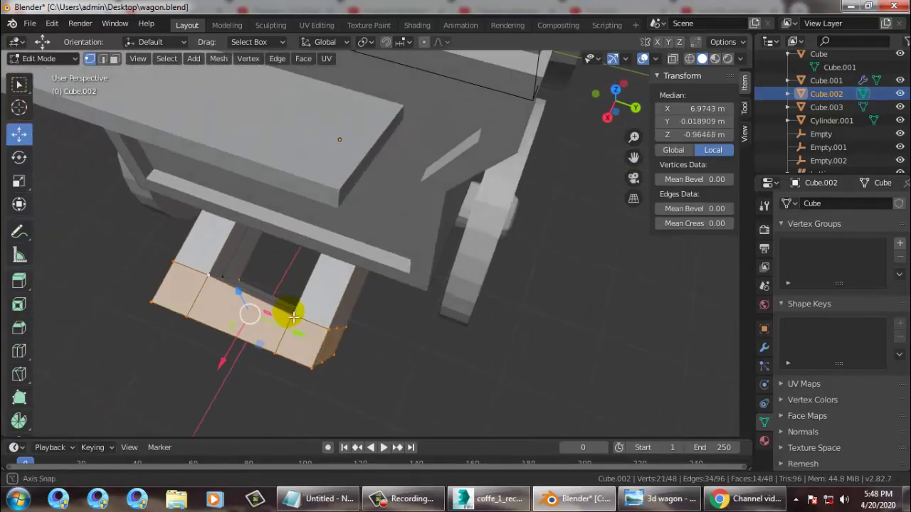
left_click(223, 271, "shift")
middle_click_drag(225, 278, 456, 304)
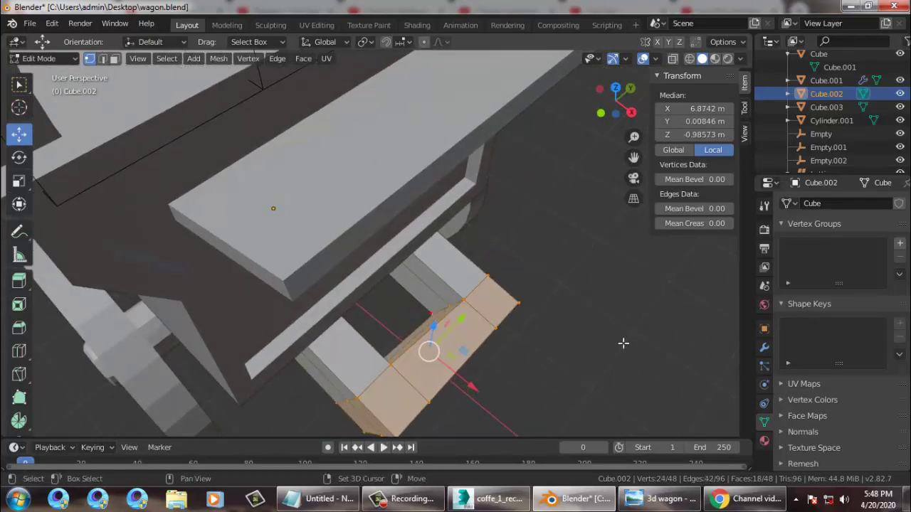
Step: Narrow the selected crosspiece along Y, scale it by 0.572 along X, and check it against the reference picture in Windows Photo Viewer
middle_click_drag(623, 343, 491, 276)
left_click(19, 181)
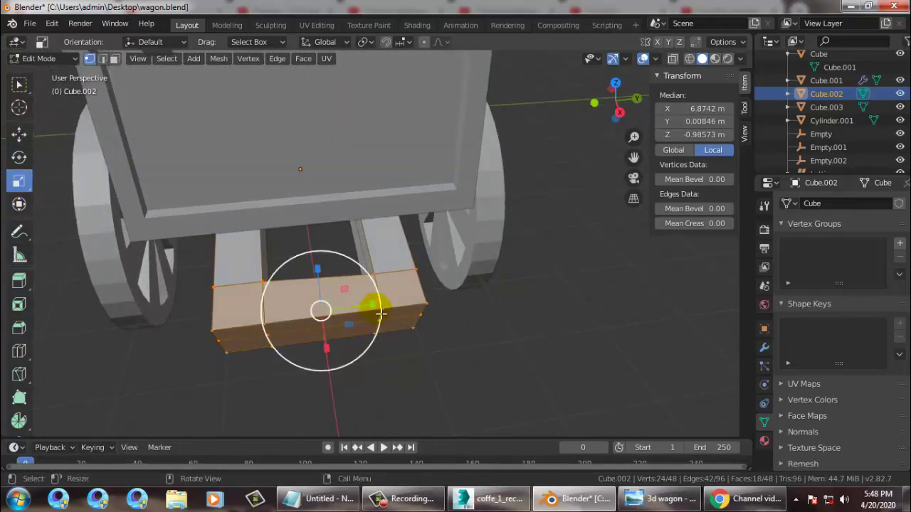
left_click_drag(381, 313, 342, 314)
middle_click_drag(451, 315, 553, 265)
left_click_drag(493, 166, 525, 218)
middle_click_drag(525, 218, 457, 420)
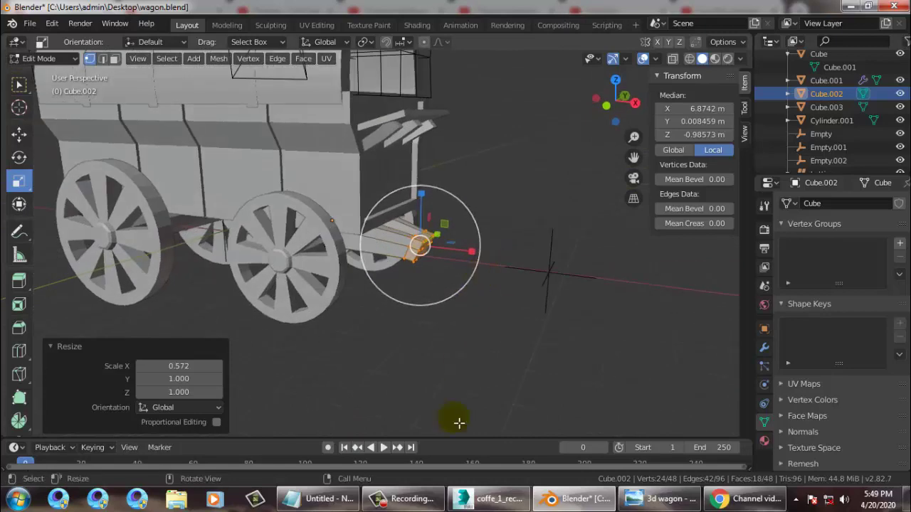
left_click(661, 499)
left_click(661, 499)
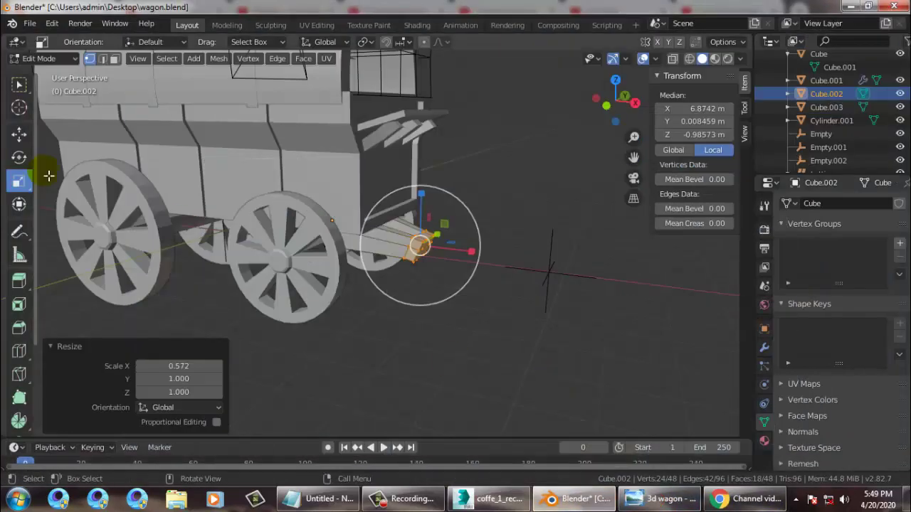
Step: Clear the vertex selection and switch to face selection mode for the outer end of the crosspiece
middle_click_drag(498, 317, 454, 292)
left_click(454, 283)
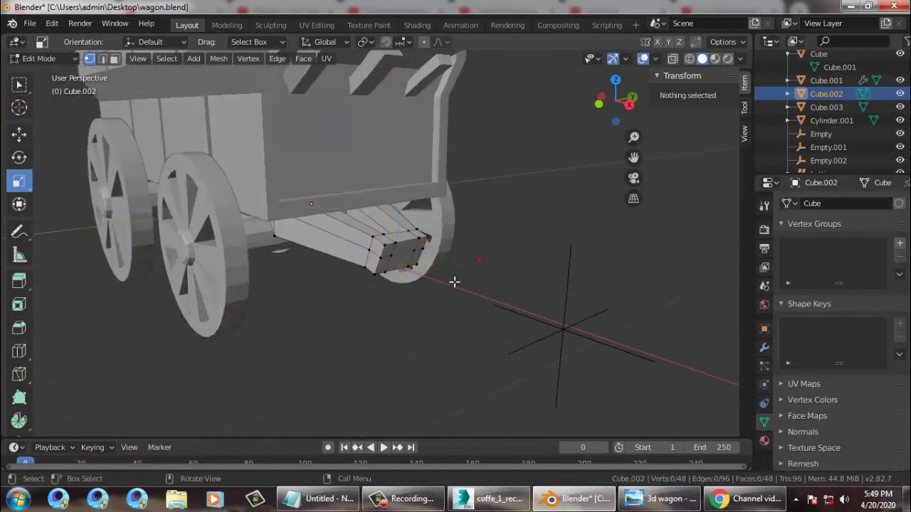
scroll(428, 267, "up", 4)
middle_click_drag(423, 264, 406, 263)
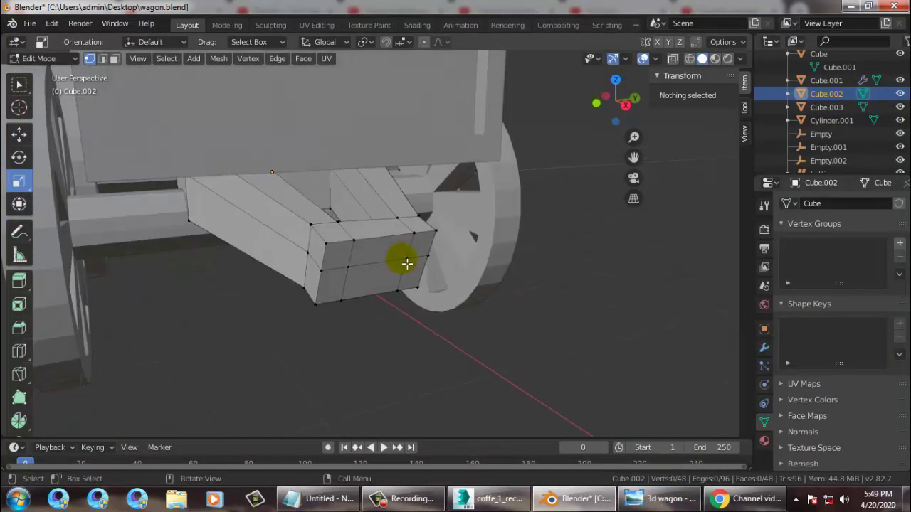
left_click(105, 60)
left_click(342, 259)
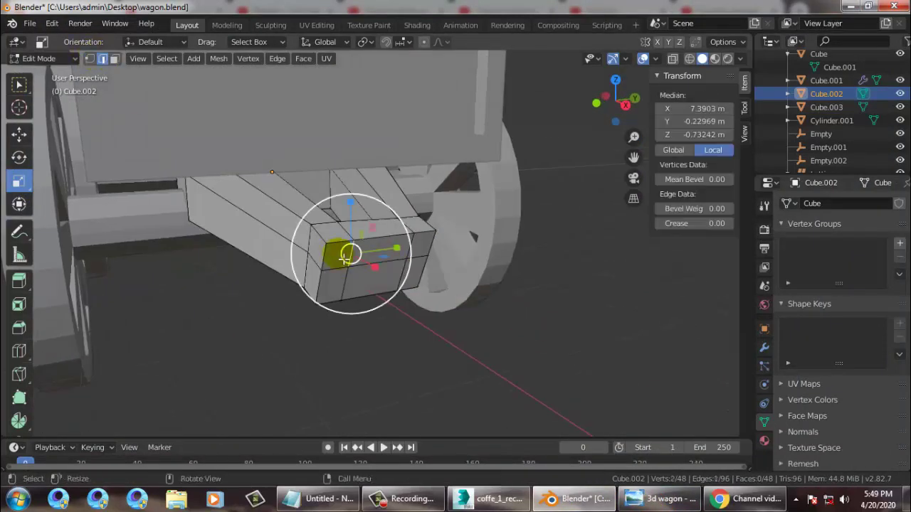
left_click(86, 61)
left_click(114, 59)
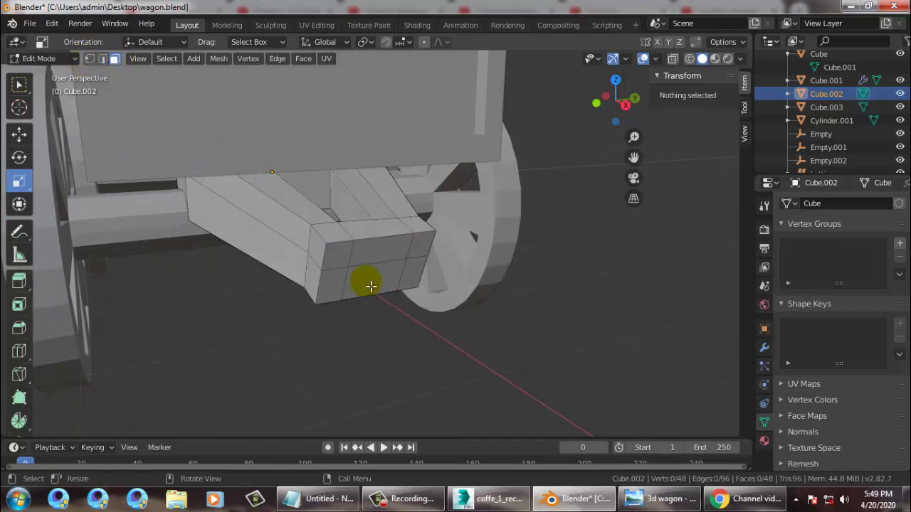
Step: Select all six faces on the crosspiece's outer front side and inset them together by about 0.129 m
left_click(371, 263)
left_click(19, 133)
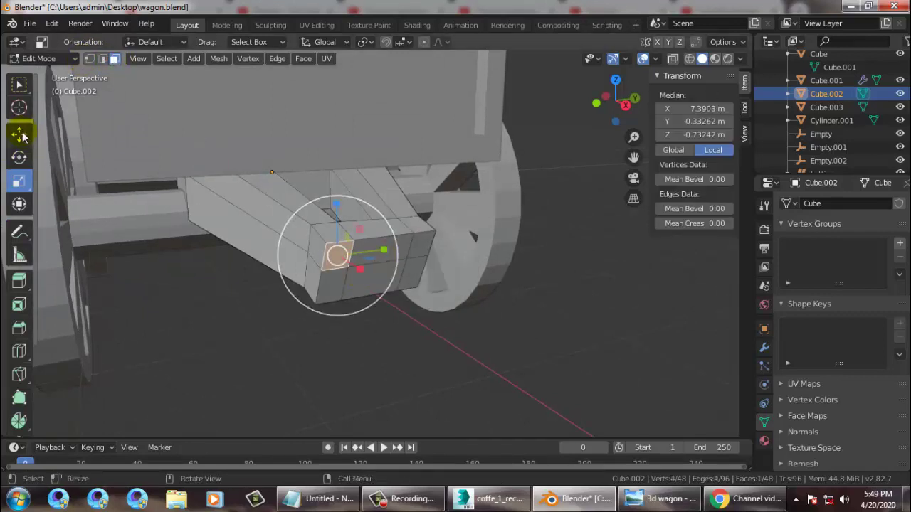
left_click(405, 255, "shift")
left_click(421, 253, "shift")
left_click(421, 273, "shift")
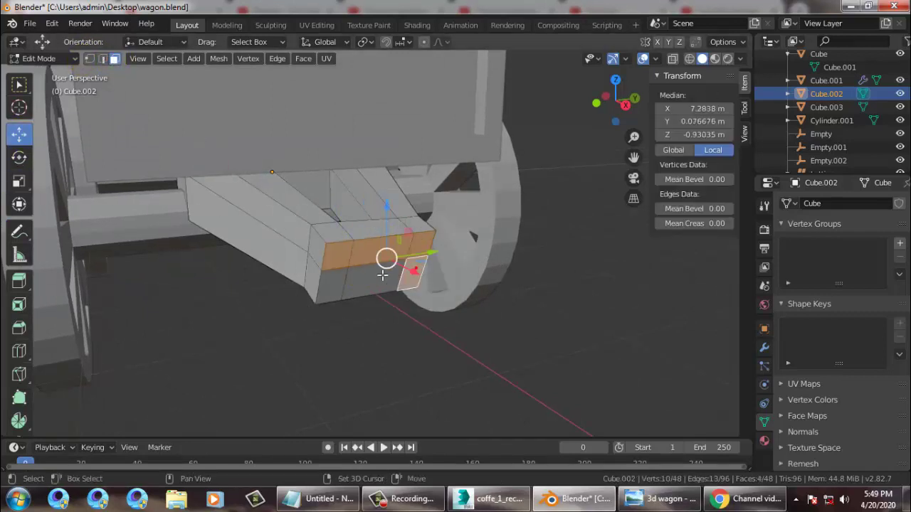
left_click(380, 276, "shift")
left_click(341, 282, "shift")
left_click(20, 305)
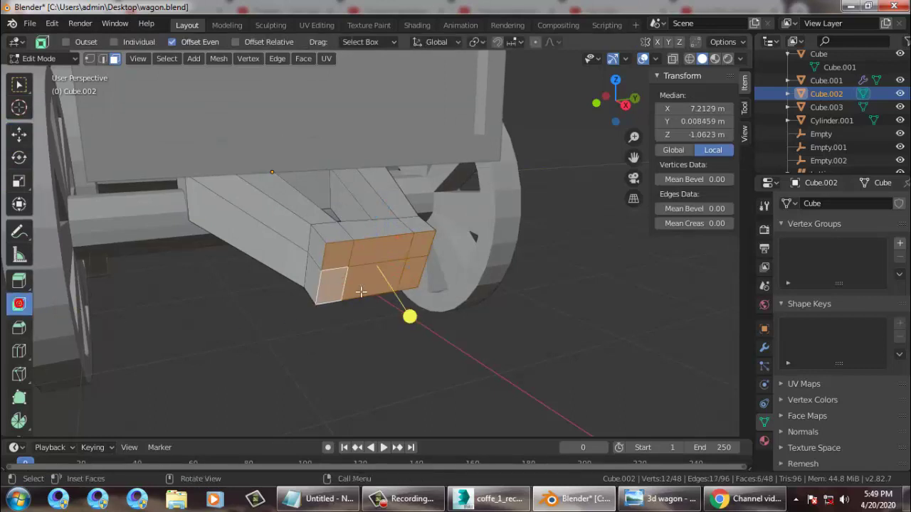
left_click_drag(415, 326, 401, 321)
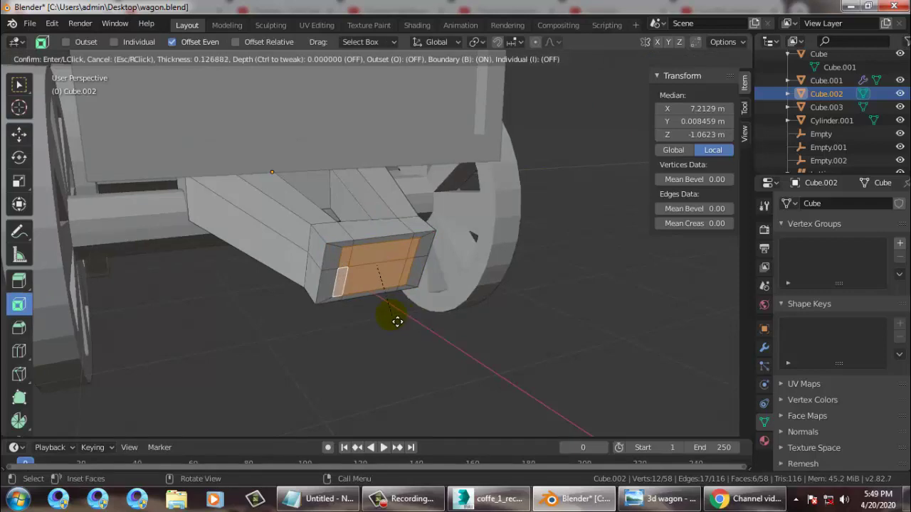
left_click_drag(397, 322, 405, 318)
Step: Extrude the inset faces about 3.68 m along their normal to form the wagon's draw pole
middle_click_drag(420, 275, 510, 286)
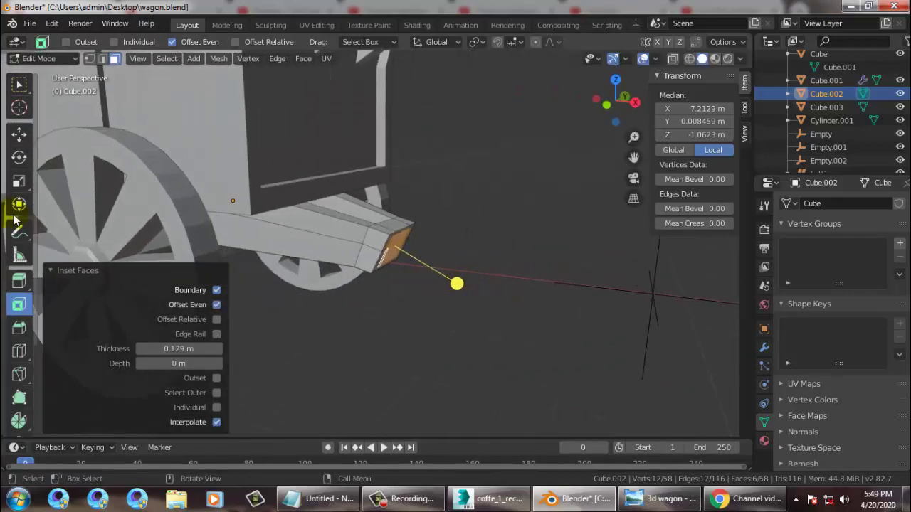
left_click(19, 280)
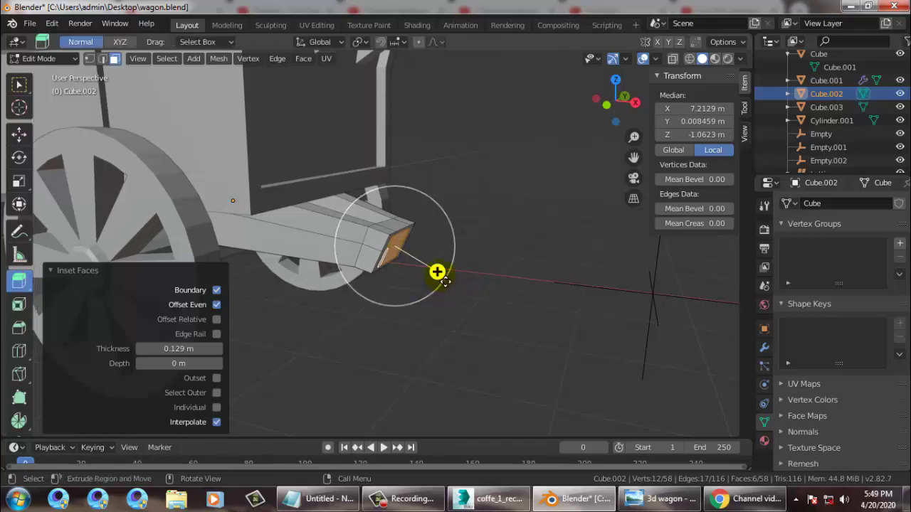
left_click_drag(437, 273, 705, 427)
scroll(19, 294, "down", 3)
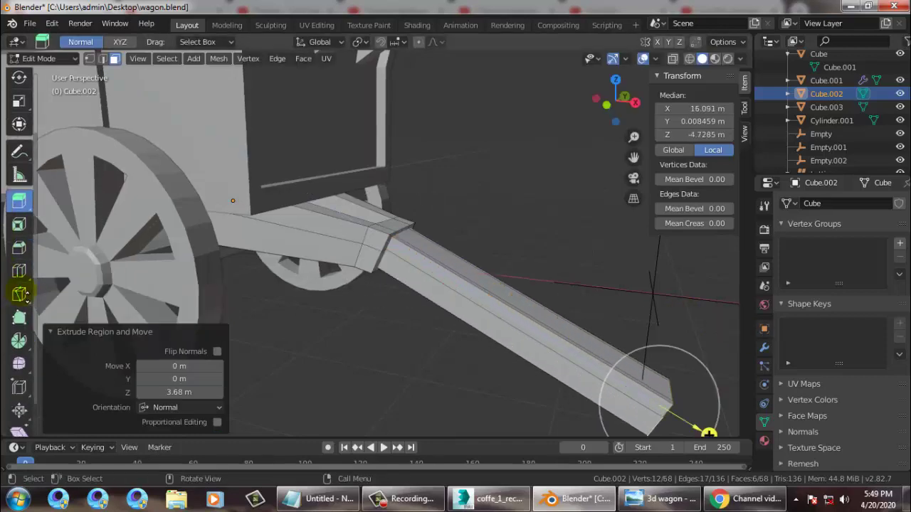
scroll(19, 294, "up", 1)
middle_click_drag(534, 286, 524, 266)
scroll(589, 299, "down", 1)
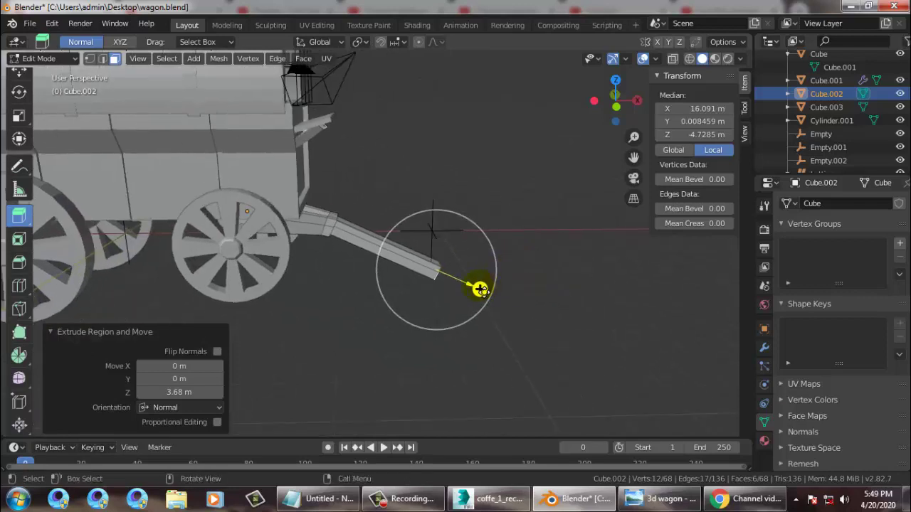
Step: Move the pole's end faces outward along X and raise them 0.525 m along Z, undoing the last extra transform
left_click(19, 139)
left_click_drag(512, 273, 619, 274)
mouse_move(561, 276)
middle_mouse_down()
mouse_move(429, 269)
mouse_move(570, 277)
middle_mouse_up()
mouse_move(616, 288)
left_mouse_down()
mouse_move(586, 295)
mouse_move(600, 281)
left_mouse_up()
left_click_drag(535, 221, 535, 196)
key("ctrl+z")
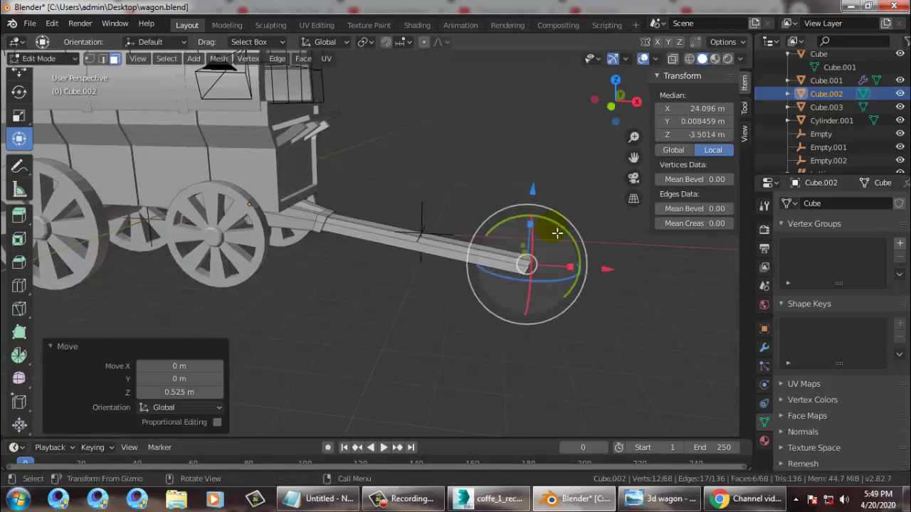
Step: Deselect the pole's end and compare the whole wagon with the reference picture in Windows Photo Viewer
middle_click_drag(557, 232, 451, 264)
left_click(464, 270)
scroll(457, 276, "down", 4)
scroll(476, 265, "up", 4)
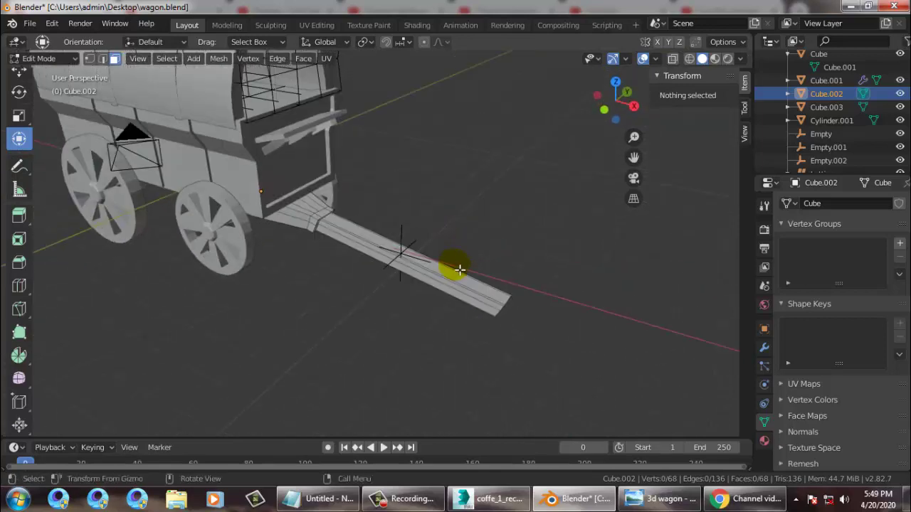
left_click(16, 139)
scroll(457, 240, "down", 5)
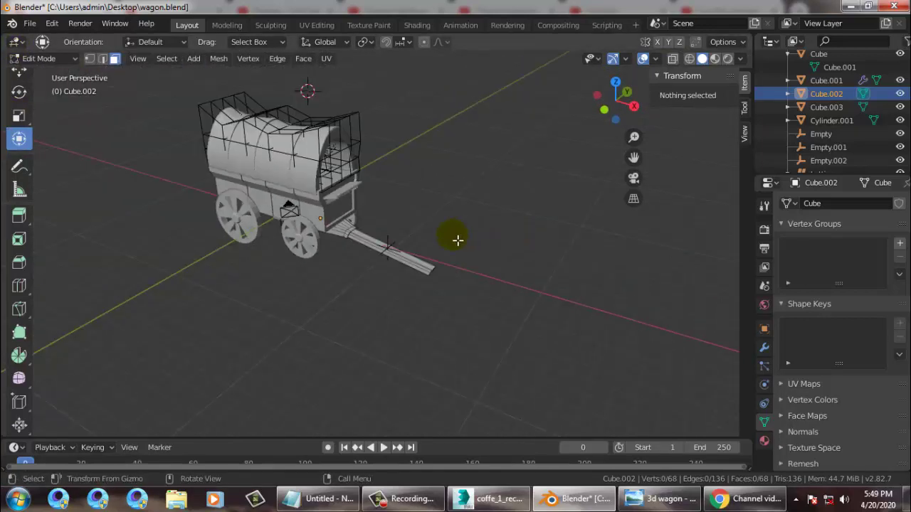
middle_click_drag(402, 221, 499, 370)
left_click(665, 499)
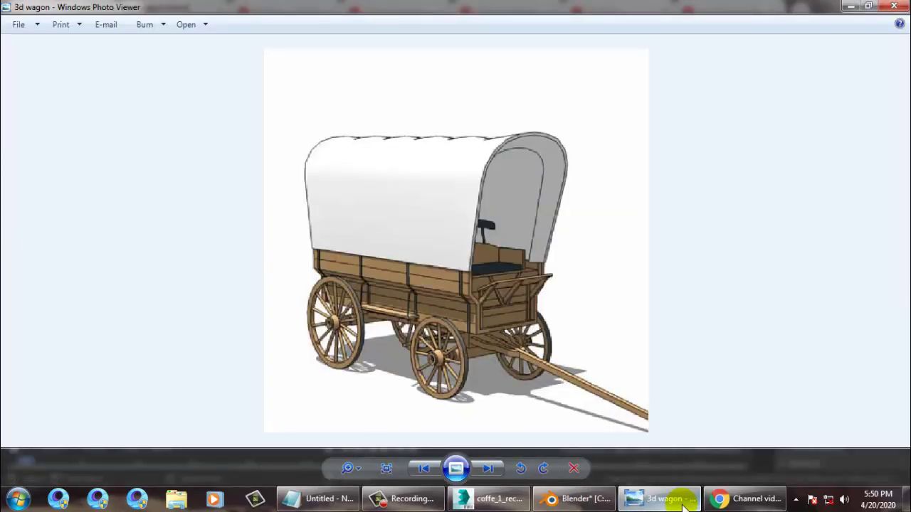
left_click(682, 499)
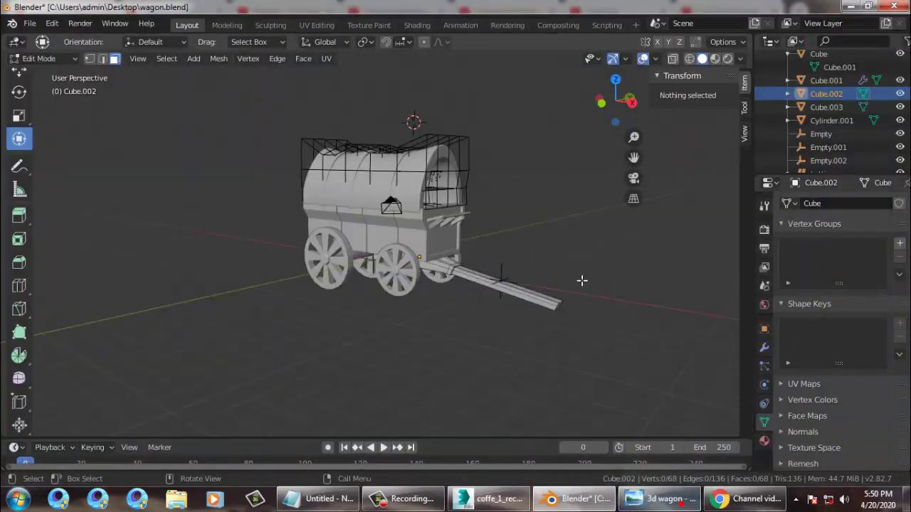
Step: Return to Object Mode, select the wagon's canvas cover and save the file
middle_click_drag(582, 280, 518, 224)
scroll(469, 267, "up", 4)
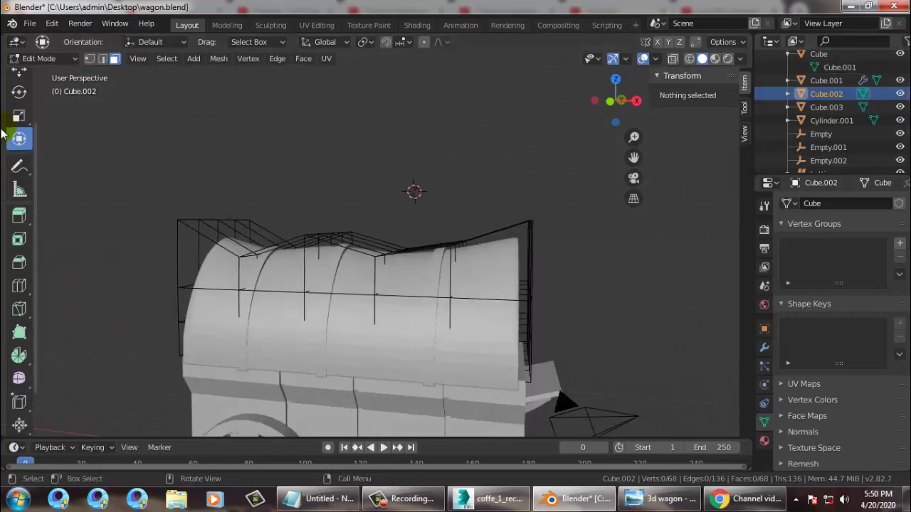
left_click(44, 59)
left_click(50, 73)
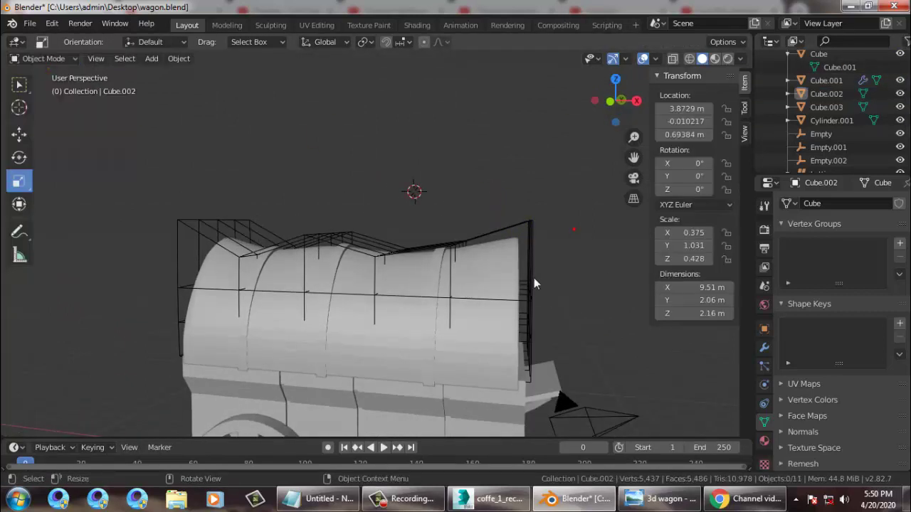
left_click(507, 278)
key("ctrl+s")
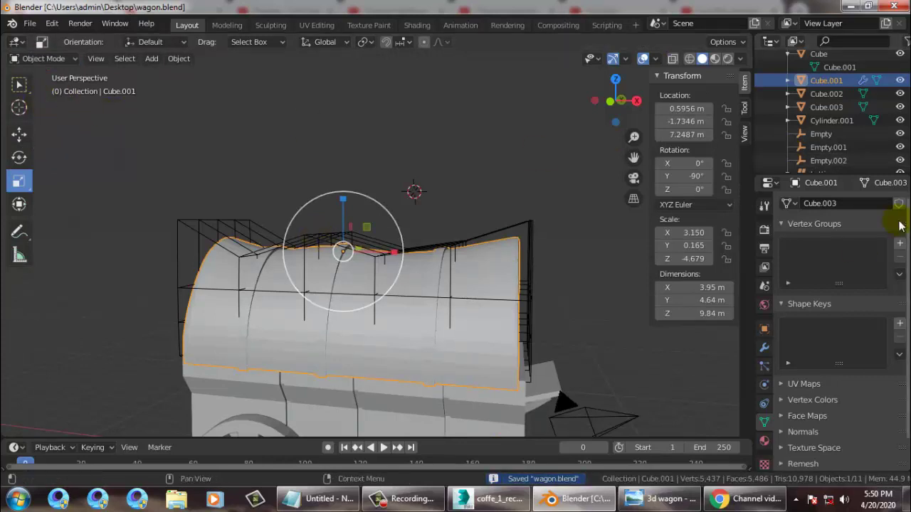
Step: Edit the cover's lattice, moving the five top points at the front end outward along X and 0.66 m up along Z
scroll(819, 135, "down", 3)
left_click(843, 147)
key("Tab")
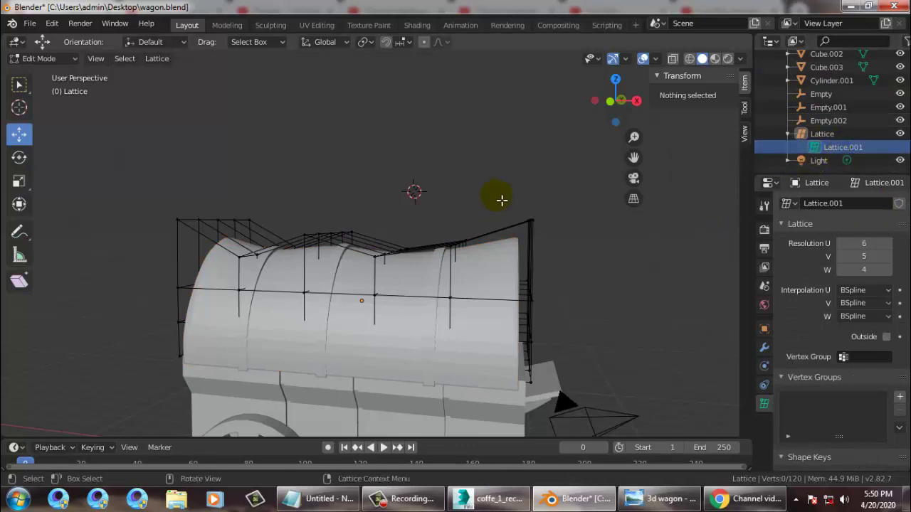
left_click_drag(518, 183, 570, 245)
left_click_drag(533, 186, 610, 207)
left_click_drag(560, 155, 555, 128)
middle_click_drag(606, 242, 602, 285)
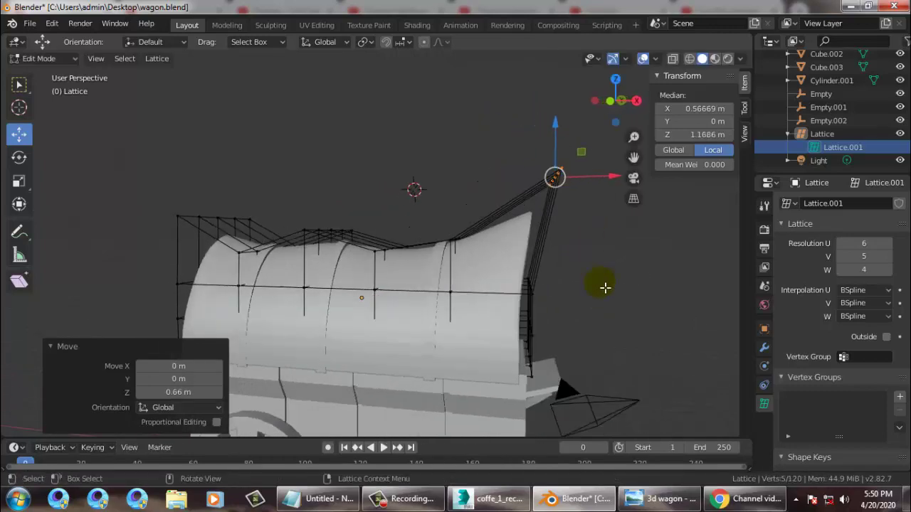
Step: Pull the middle rows of lattice points at the front end inward along X, the last row by 0.113 m
left_click_drag(587, 269, 522, 310)
left_click_drag(567, 291, 556, 291)
mouse_move(555, 292)
middle_mouse_down()
mouse_move(563, 291)
mouse_move(555, 284)
middle_mouse_up()
left_click_drag(558, 277, 511, 319)
left_click_drag(572, 307, 568, 310)
middle_click_drag(563, 296, 287, 216)
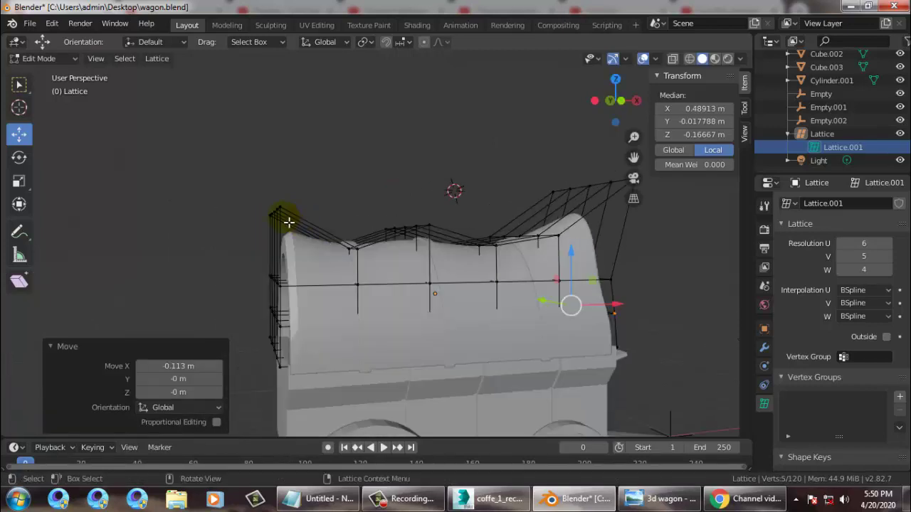
Step: Select the five top lattice points at the rear end, move them -0.846 m along X and raise them along Z
left_click_drag(189, 167, 307, 238)
mouse_move(284, 168)
left_mouse_down()
mouse_move(270, 122)
mouse_move(292, 183)
left_mouse_up()
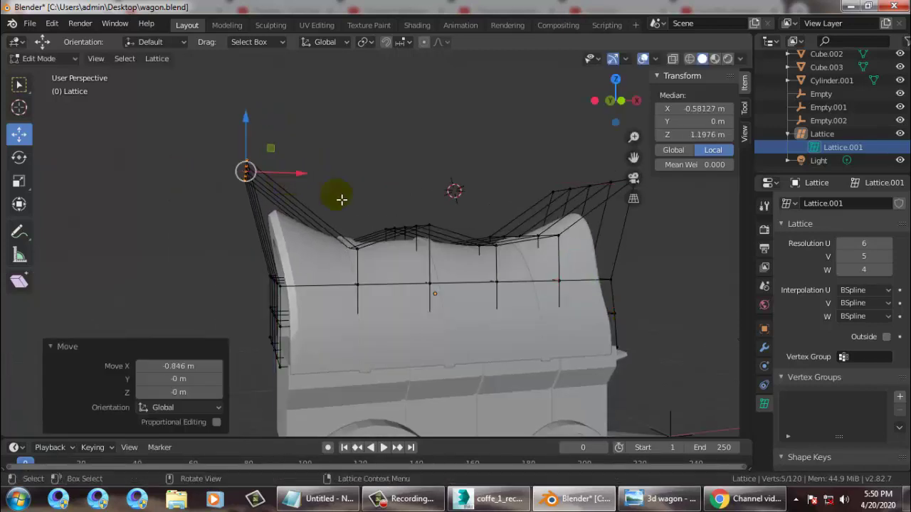
middle_click_drag(342, 197, 325, 197)
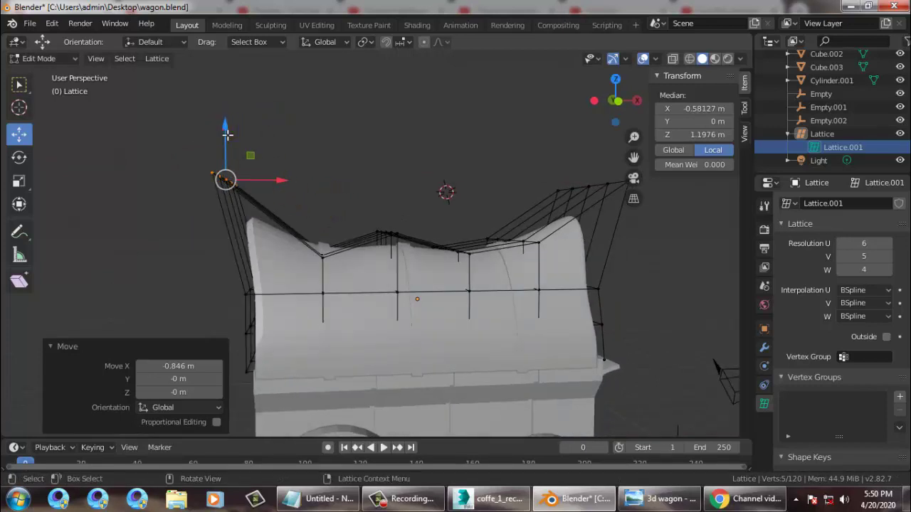
left_click_drag(226, 134, 244, 264)
Step: Select the middle row of lattice points at the rear end and move it 0.136 m inward along X
middle_click_drag(244, 264, 306, 295)
left_click_drag(248, 261, 326, 288)
middle_click_drag(322, 297, 313, 276)
left_click_drag(213, 287, 315, 292)
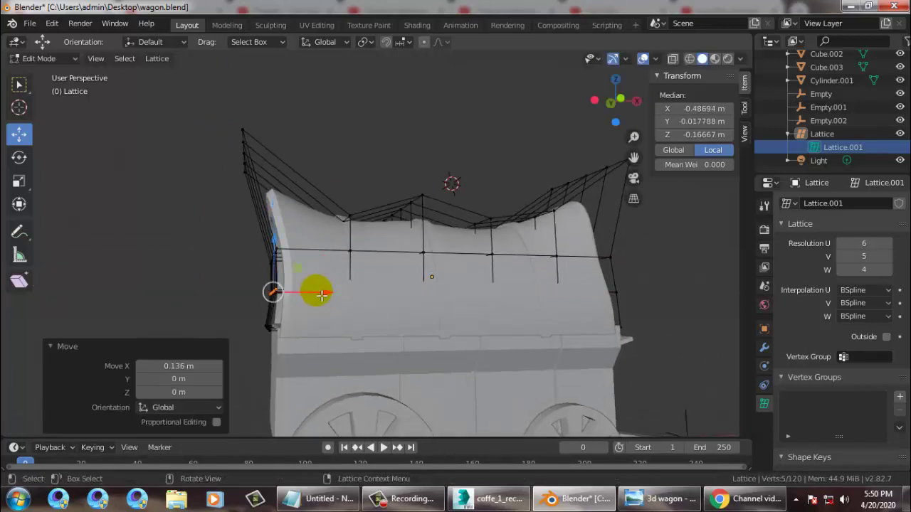
Step: Compare the flared cover from several sides with the reference picture and clear the lattice point selection
scroll(671, 320, "down", 5)
middle_click_drag(671, 320, 499, 268)
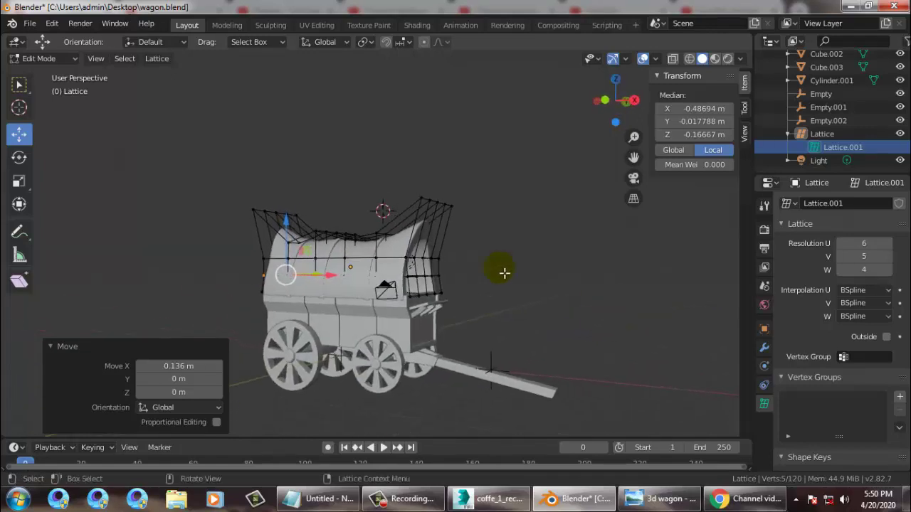
scroll(488, 311, "up", 4)
middle_click_drag(481, 317, 427, 305, "shift")
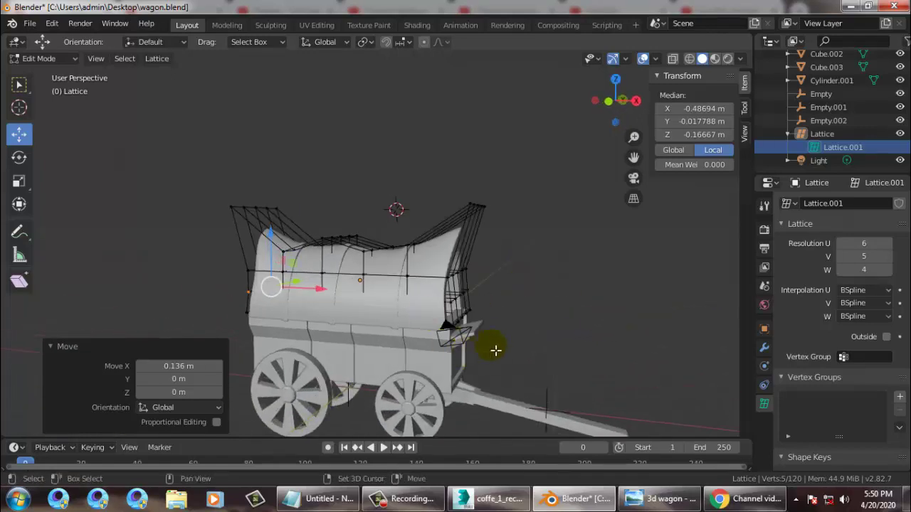
middle_click_drag(494, 349, 474, 317, "shift")
scroll(416, 270, "up", 3)
scroll(416, 270, "down", 3)
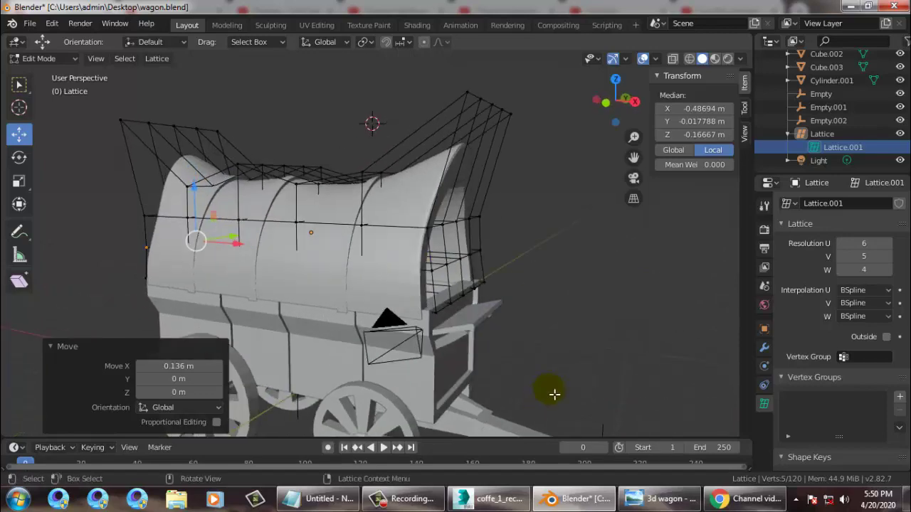
left_click(660, 499)
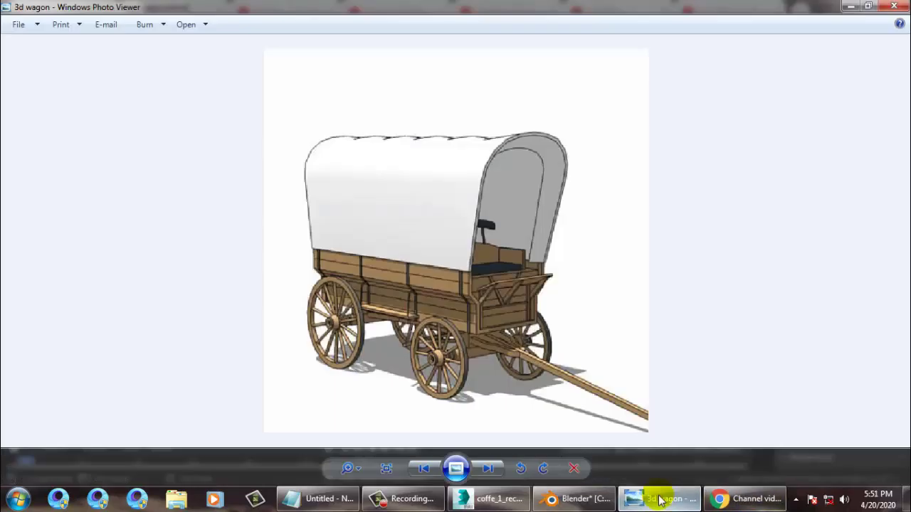
left_click(660, 499)
middle_click_drag(555, 368, 512, 330)
scroll(490, 335, "up", 1)
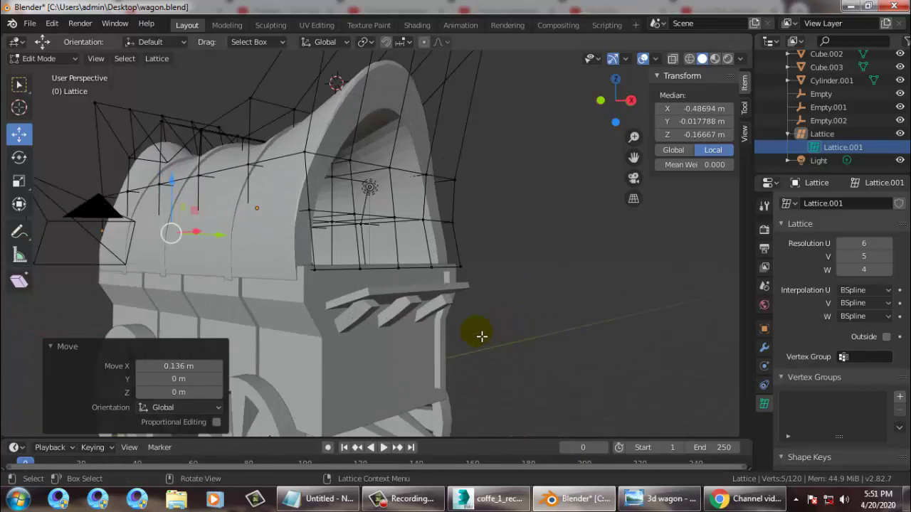
left_click(346, 321)
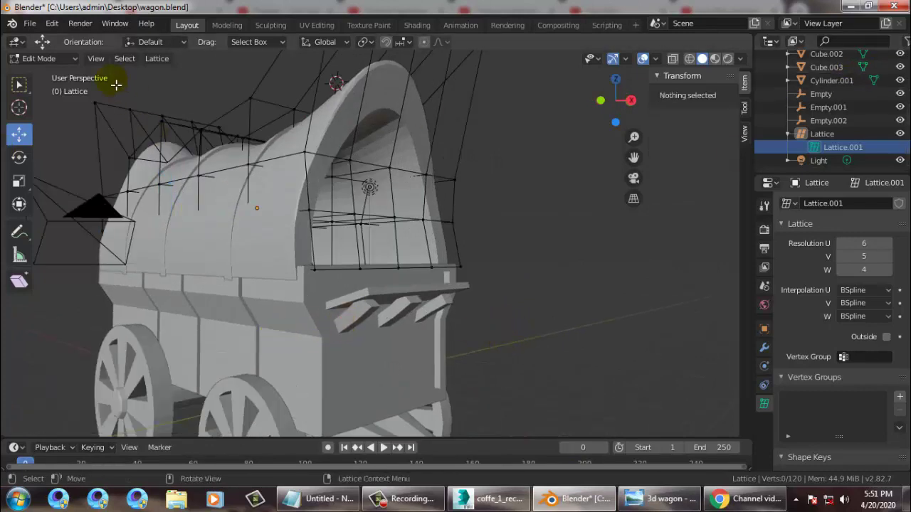
Step: Leave the lattice's Edit Mode, select the wagon body and open it in Edit Mode with vertex selection
left_click(40, 58)
left_click(43, 61)
left_click(355, 343)
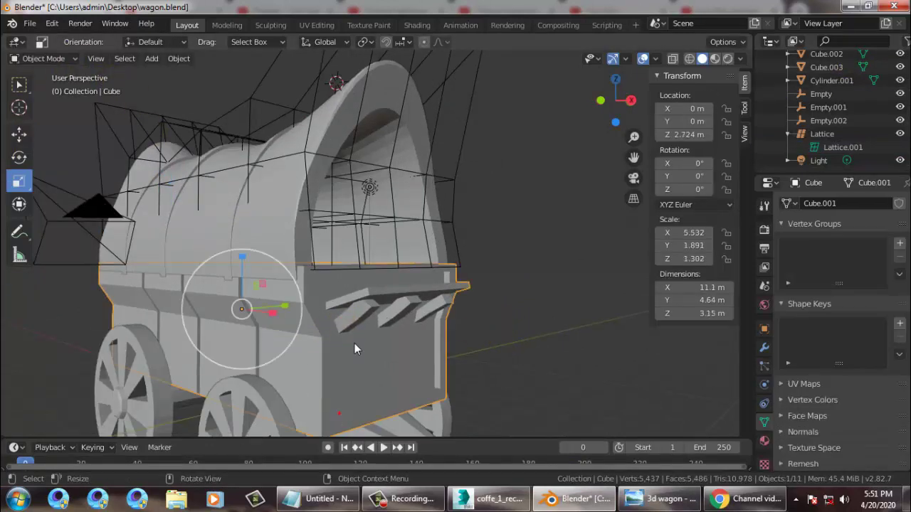
scroll(353, 344, "up", 2)
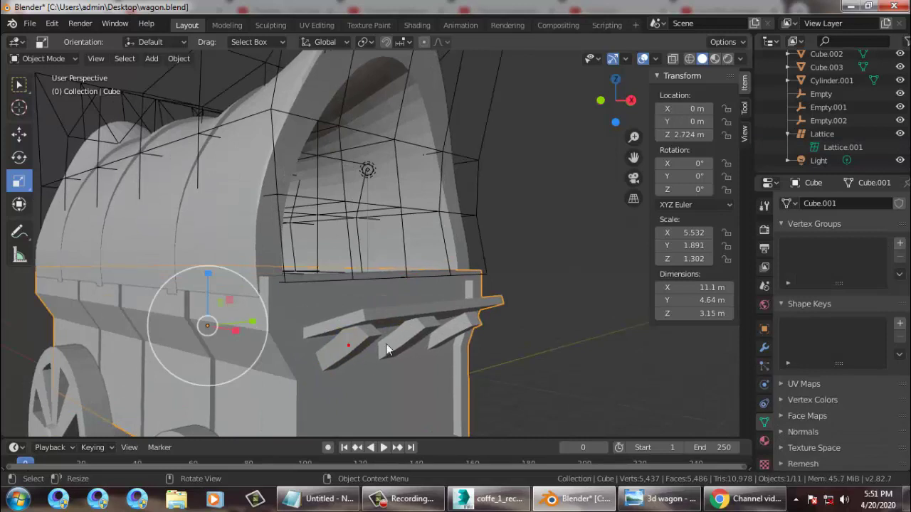
left_click(20, 133)
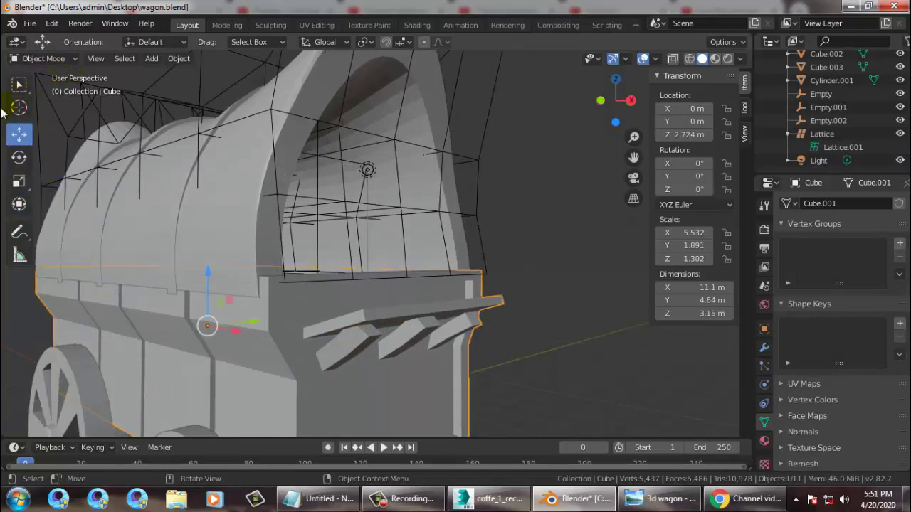
left_click(43, 59)
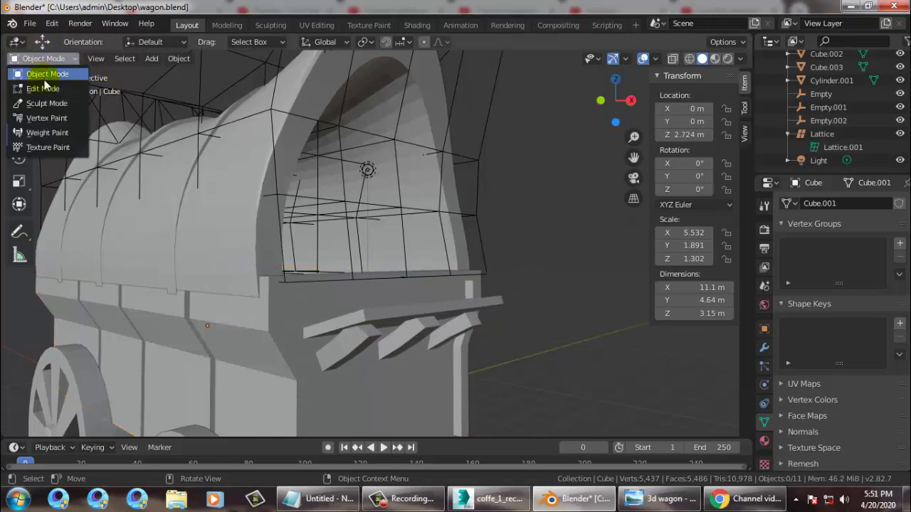
left_click(39, 71)
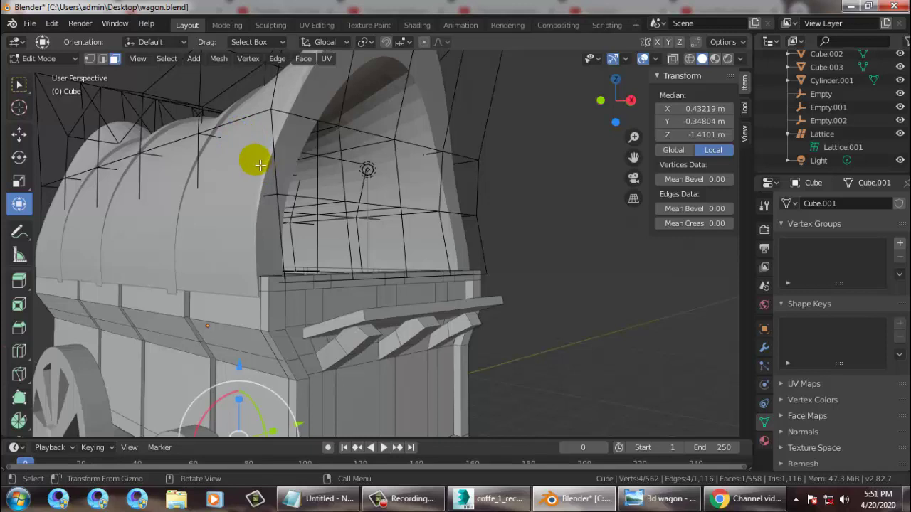
left_click(89, 58)
Step: Select the two lower outer vertices of the first bracket under the front footboard and raise them 0.194 m along Z
left_click(375, 342)
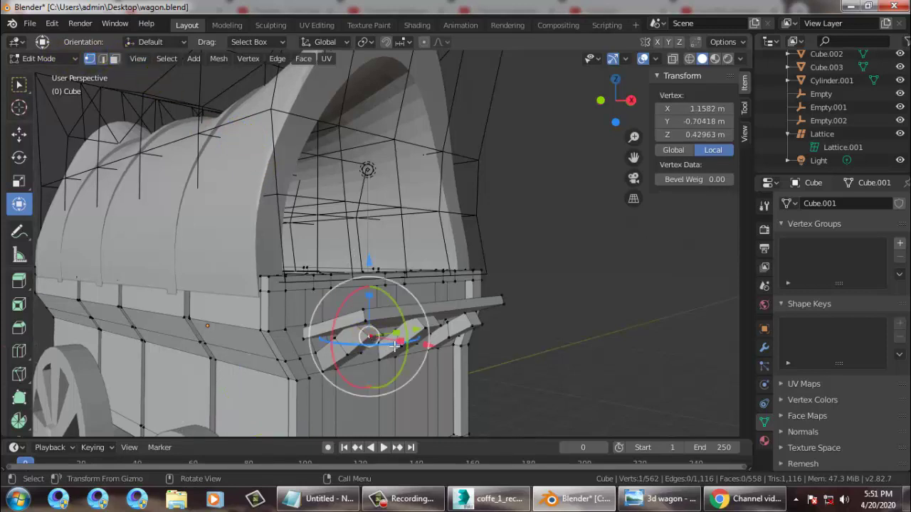
left_click(15, 137)
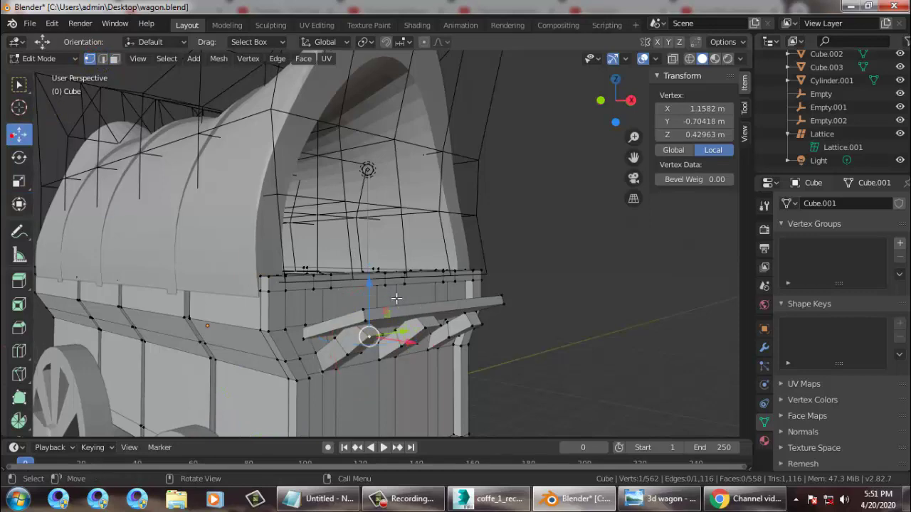
middle_click_drag(468, 361, 428, 354)
scroll(427, 354, "up", 1)
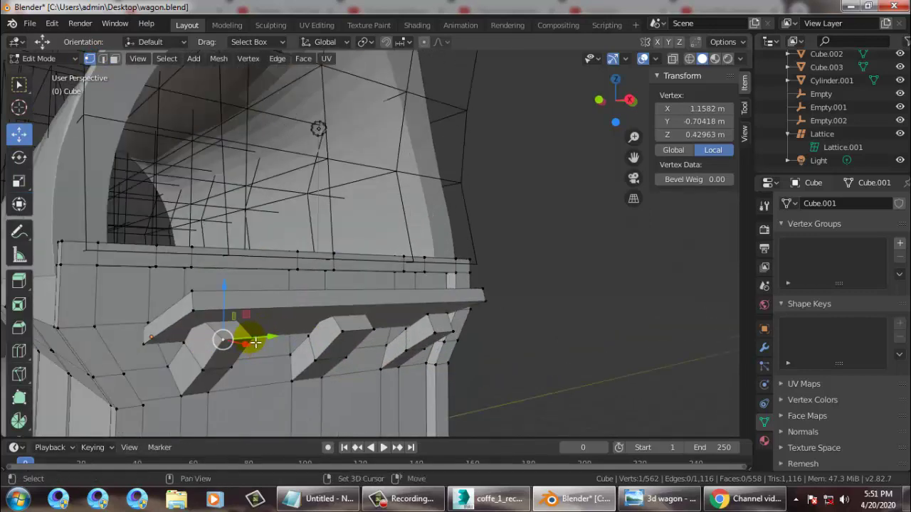
left_click(250, 334, "shift")
left_click_drag(240, 320, 235, 287)
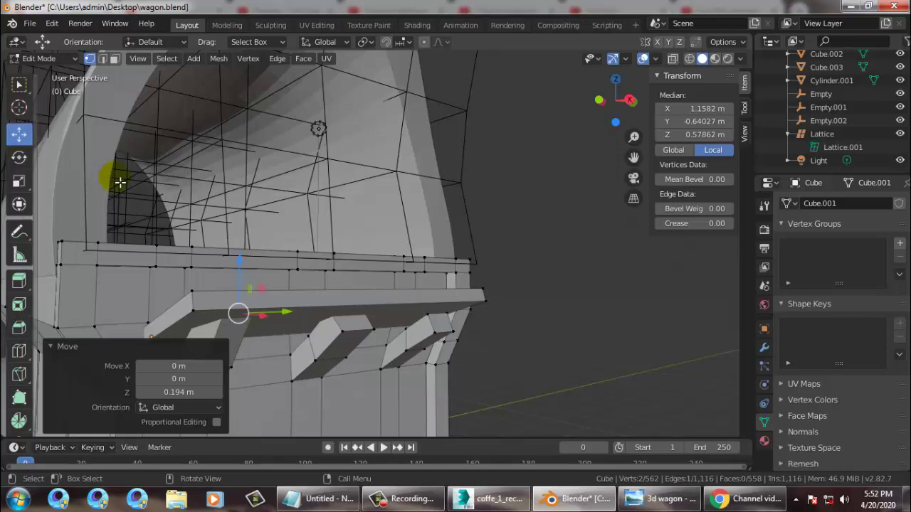
Step: Select the two lower outer vertices of the middle footboard bracket and raise them 0.187 m along Z
left_click(339, 341)
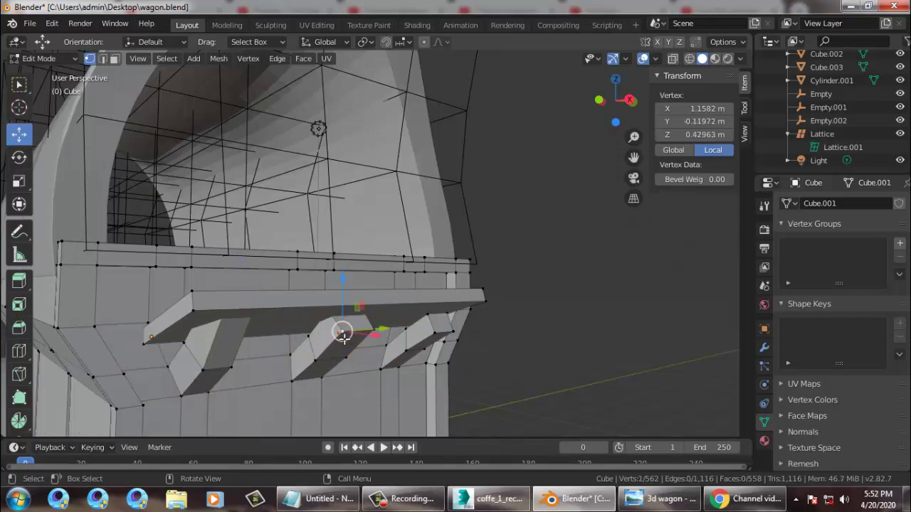
left_click(372, 331, "shift")
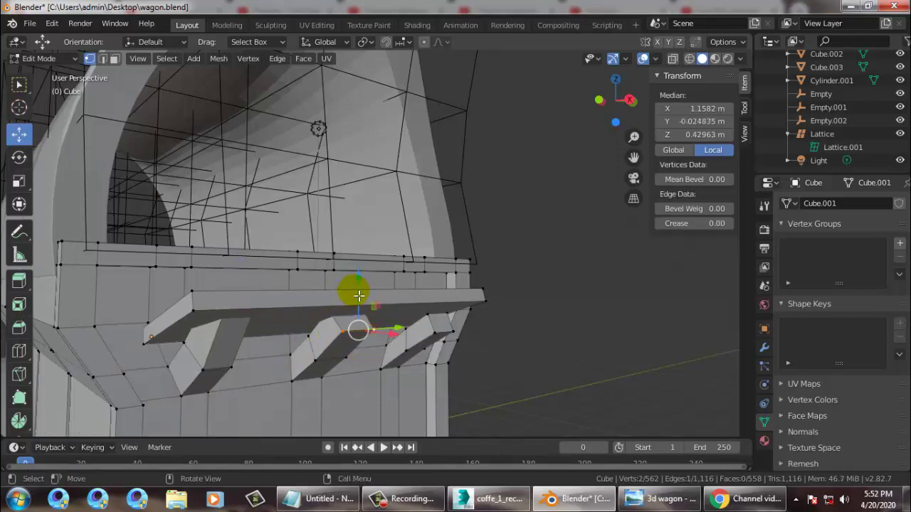
left_click_drag(365, 290, 366, 271)
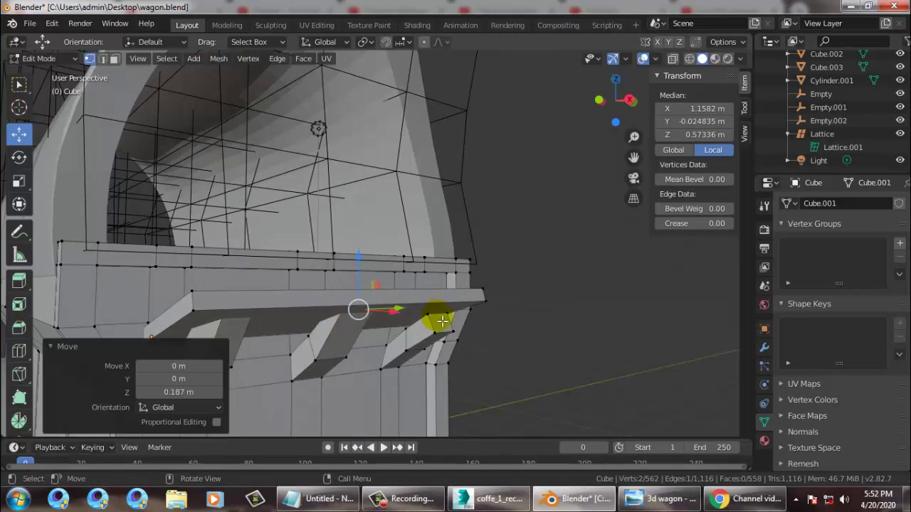
Step: Select the two lower outer vertices of the last footboard bracket and raise them 0.256 m along Z
left_click(436, 336)
left_click_drag(443, 321, 444, 276)
middle_click_drag(481, 306, 486, 304)
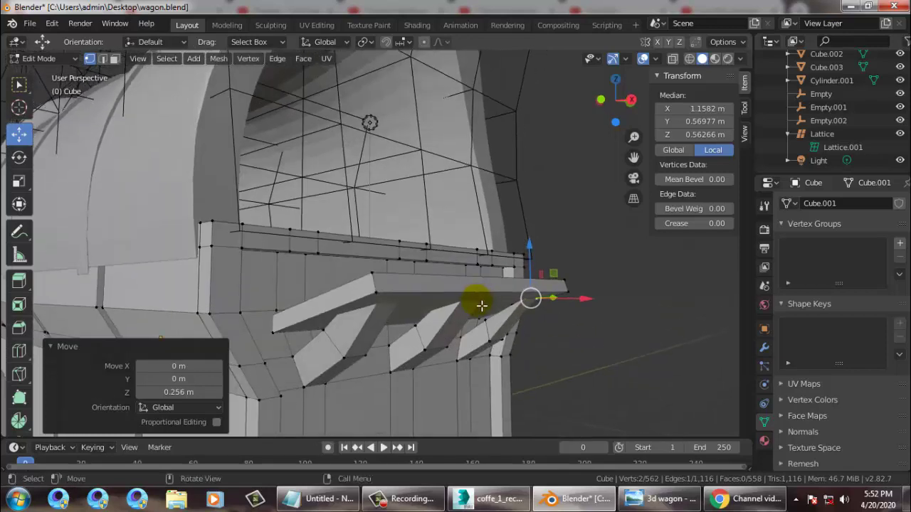
Step: Inspect the reshaped brackets in Wireframe, Rendered and Material Preview shading, then return to Solid shading
key("z")
left_click(385, 309)
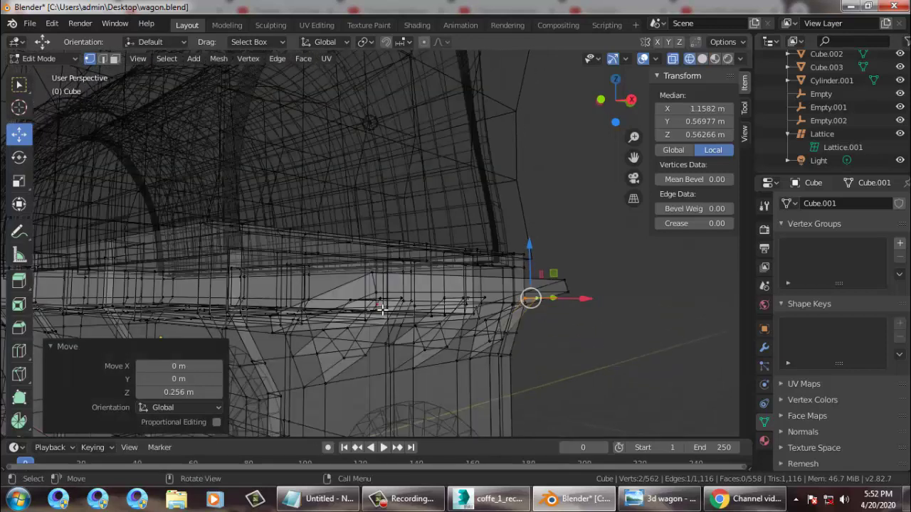
right_click(524, 308, "shift")
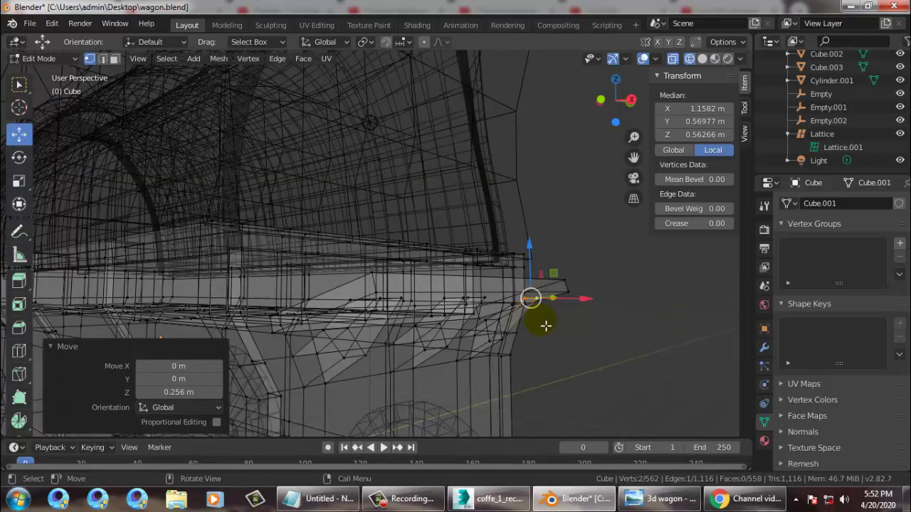
key("z")
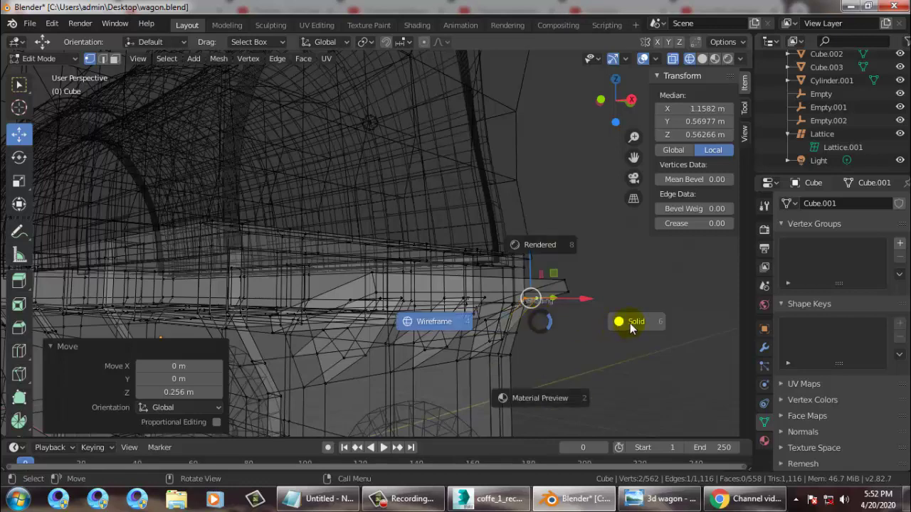
left_click(544, 250)
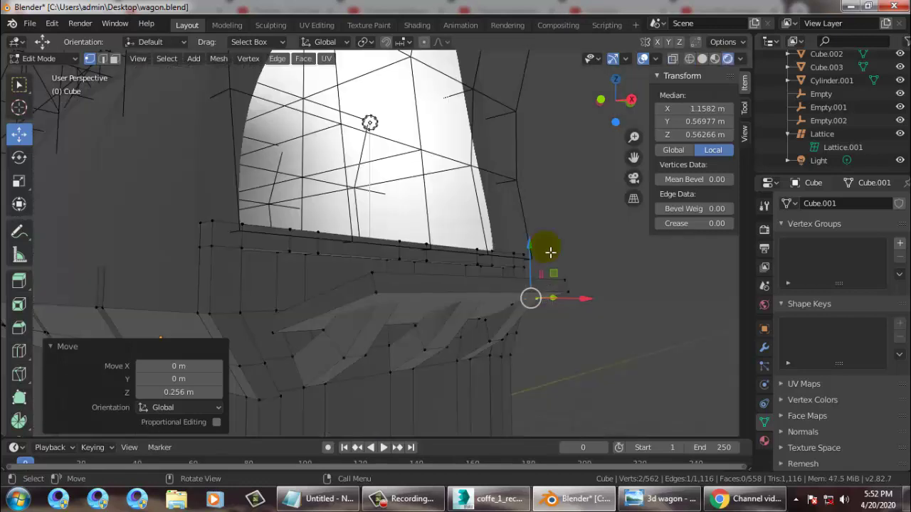
key("z")
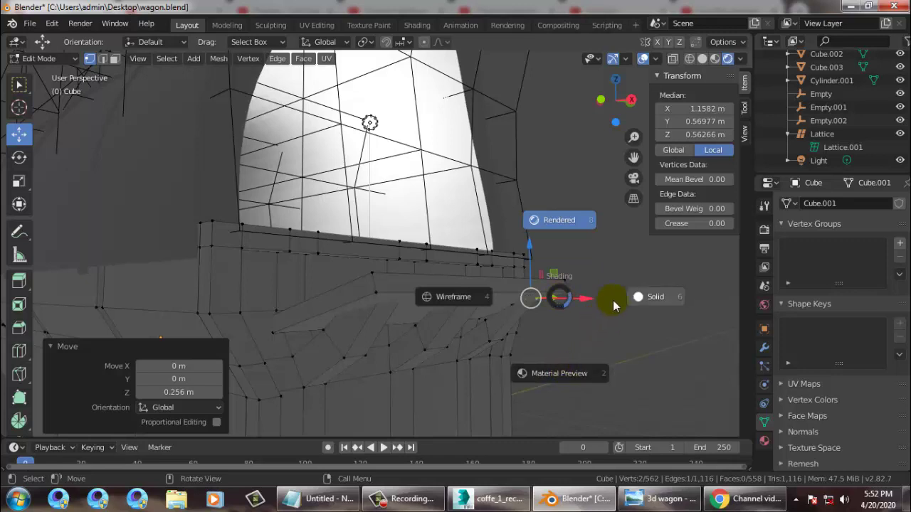
left_click(570, 378)
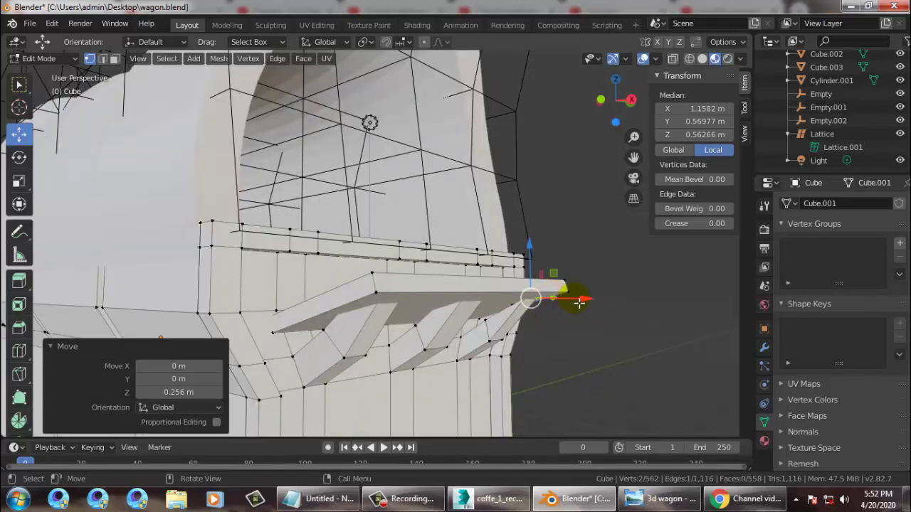
key("z")
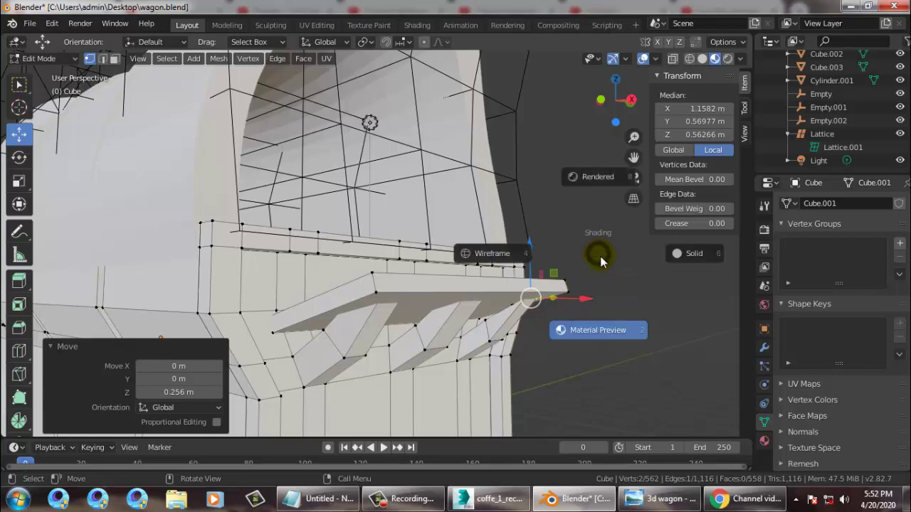
left_click(677, 257)
Step: Compare the whole wagon with the 3d wagon reference picture and examine the model from the side
scroll(407, 214, "down", 5)
mouse_move(406, 214)
middle_mouse_down()
mouse_move(458, 230)
mouse_move(441, 244)
middle_mouse_up()
scroll(449, 246, "down", 3)
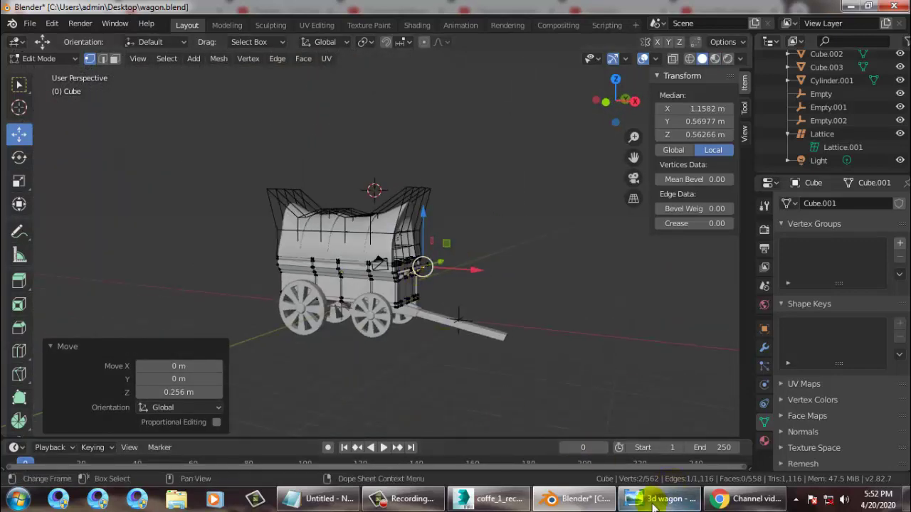
left_click(653, 501)
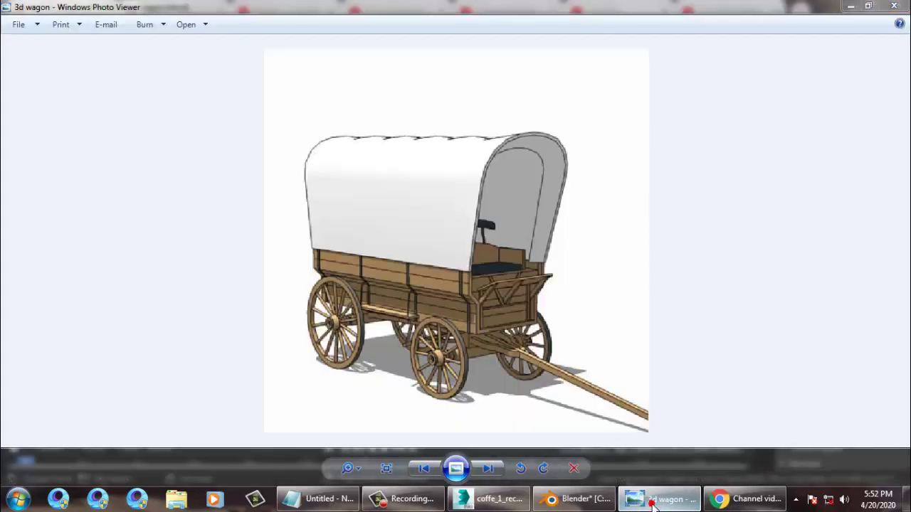
left_click(573, 499)
middle_click_drag(590, 339, 520, 313)
scroll(365, 279, "up", 2)
scroll(351, 285, "down", 2)
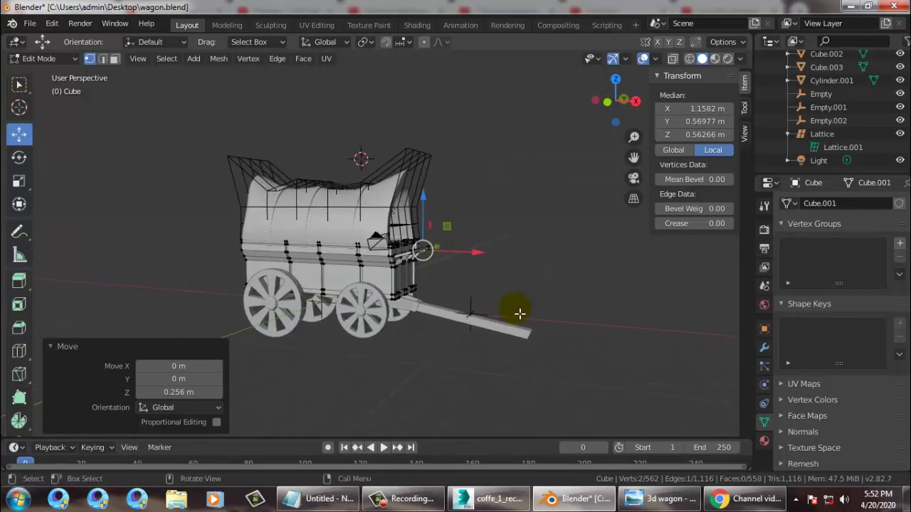
Step: Save the finished wagon model to the existing wagon.blend file
key("ctrl+s")
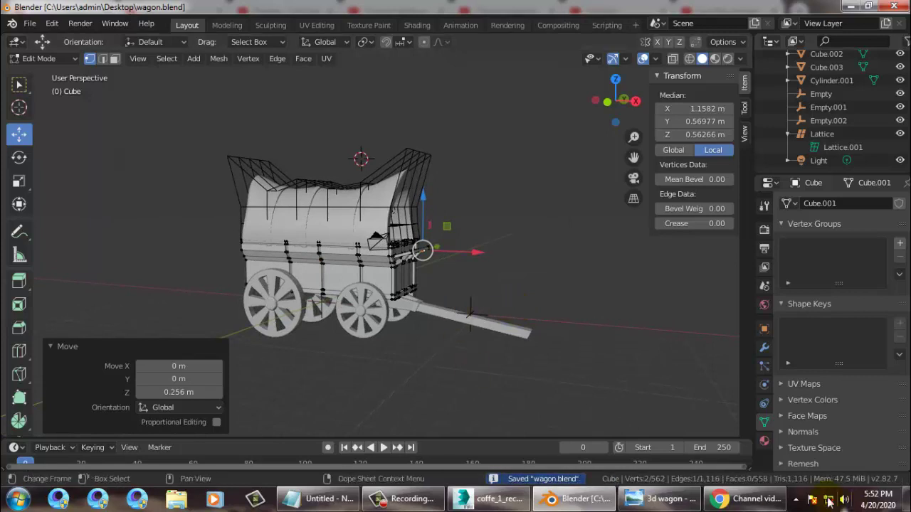
left_click(393, 499)
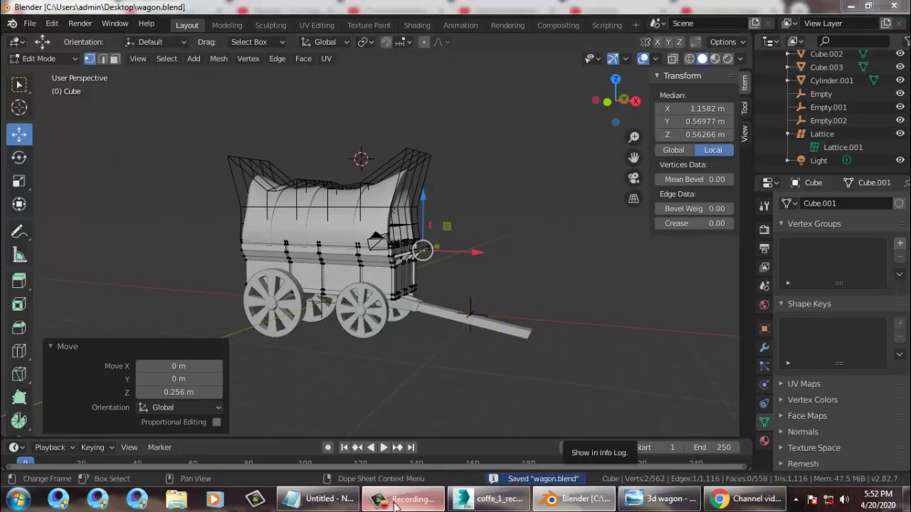